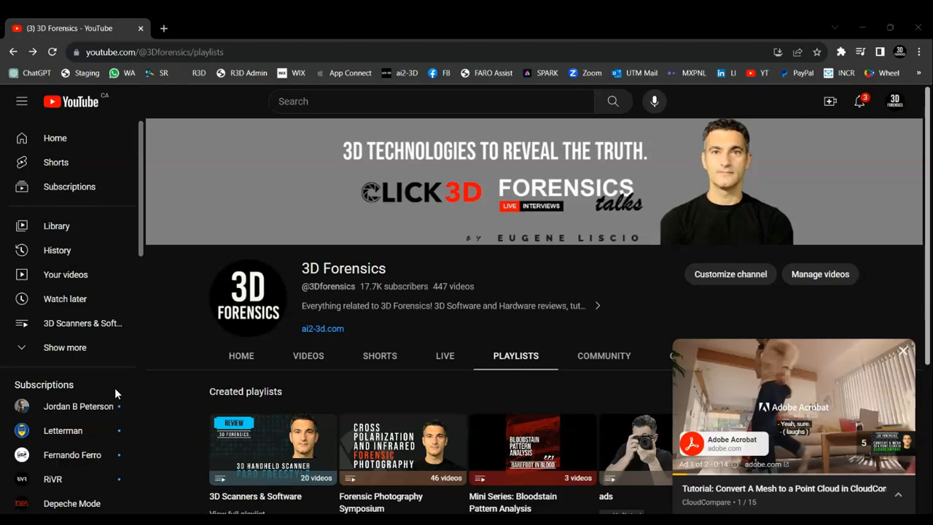
Open the channel's full CloudCompare playlist and look through its tutorial videos.
click(904, 353)
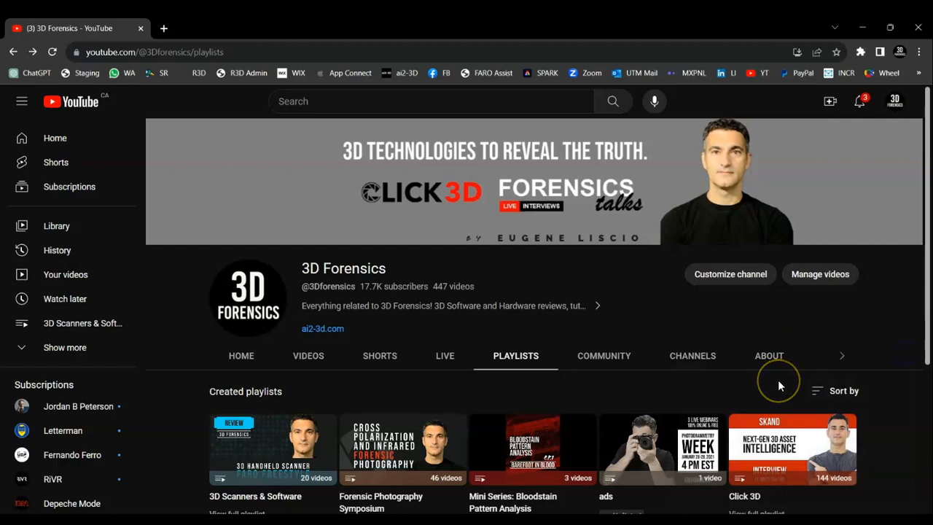
scroll(778, 380, down, 3)
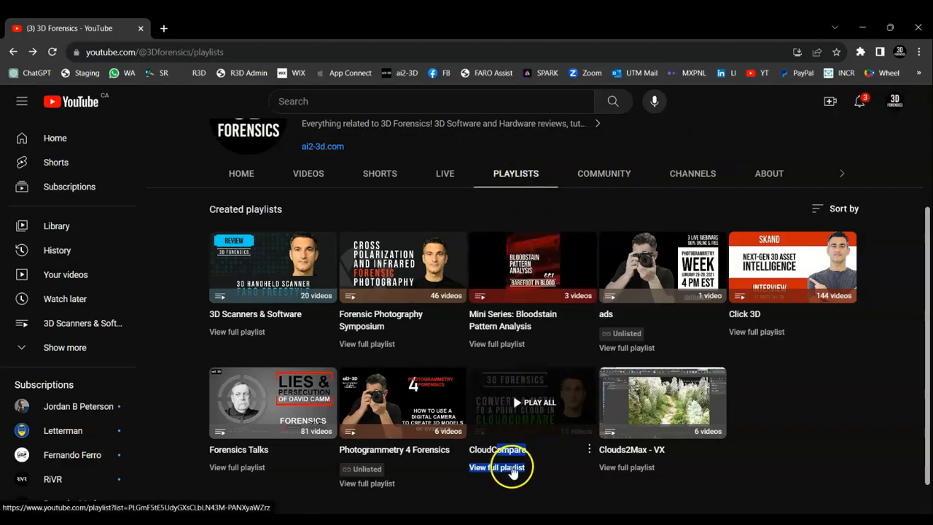
click(496, 467)
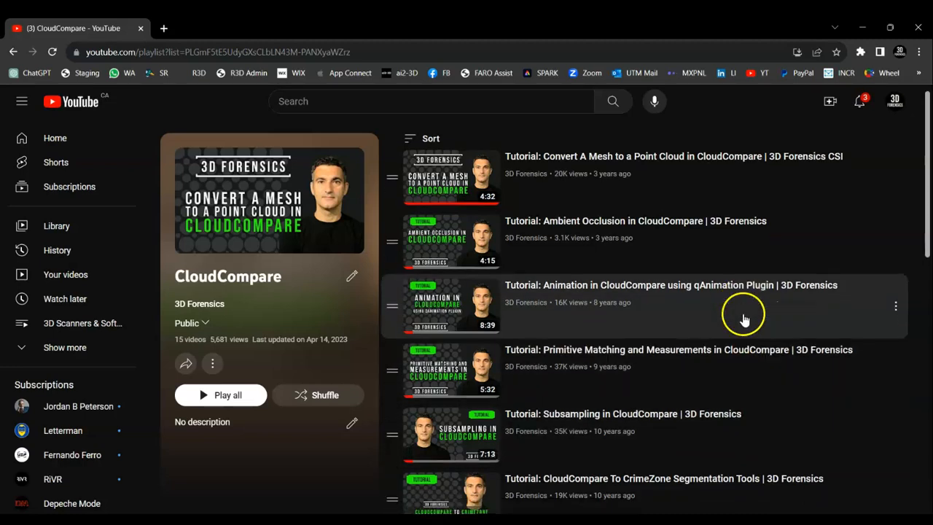
scroll(750, 339, down, 3)
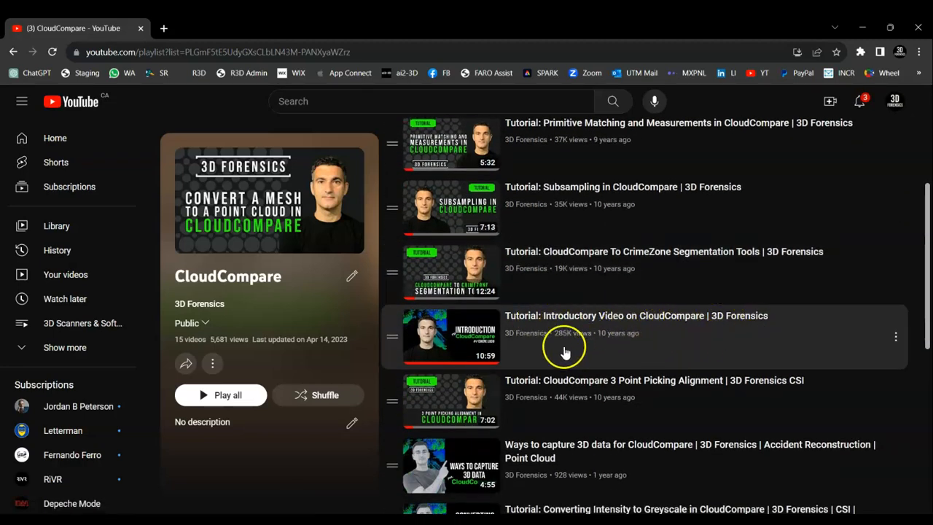
click(512, 356)
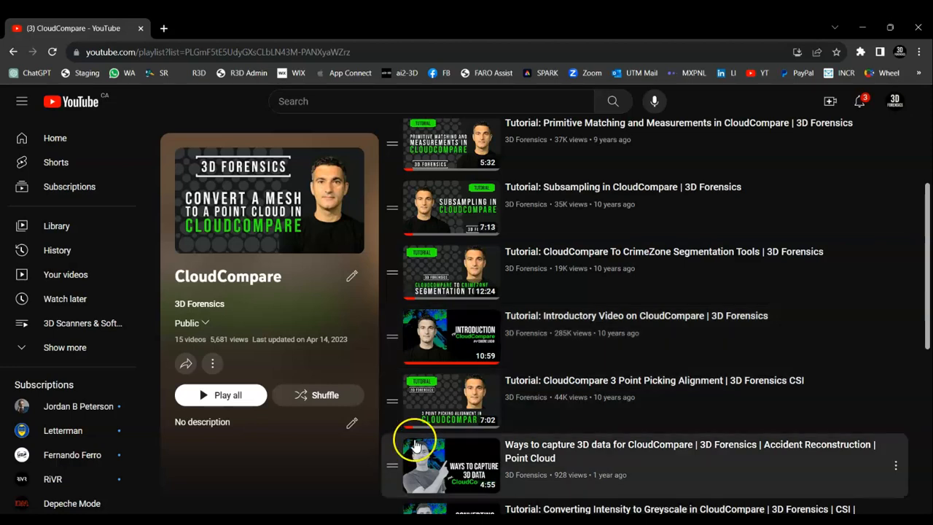
scroll(511, 386, up, 1)
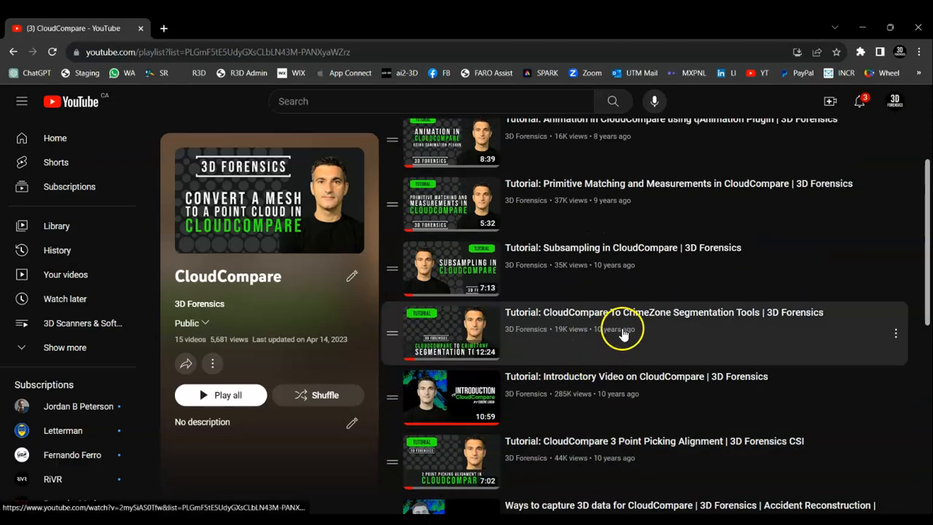
Switch to a new Chrome window, search Google for cloudcompare and open the CloudCompare Downloads page.
click(240, 522)
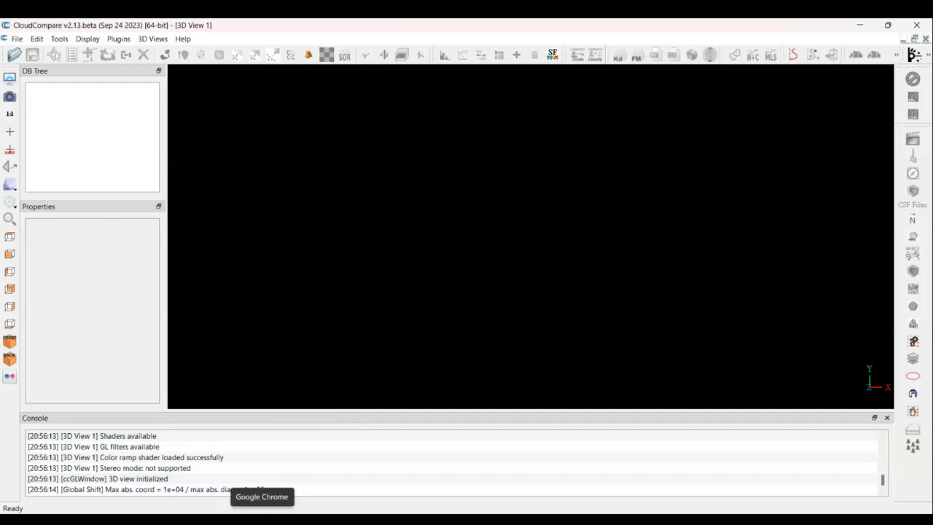
click(261, 521)
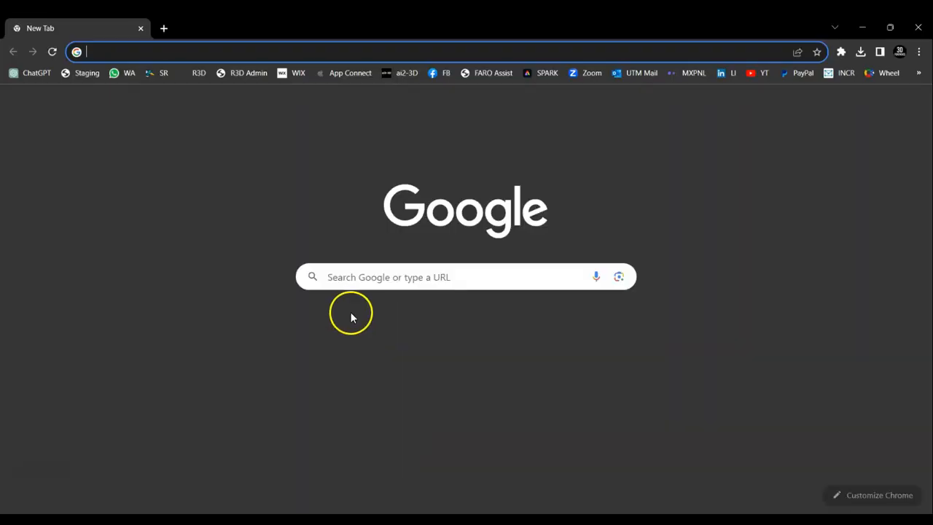
click(366, 278)
text(cloudcompare)
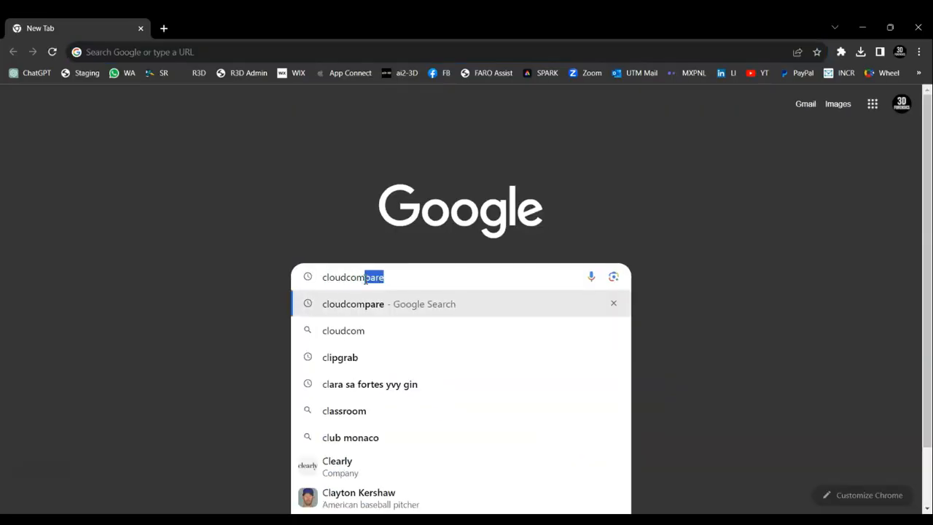
key(Return)
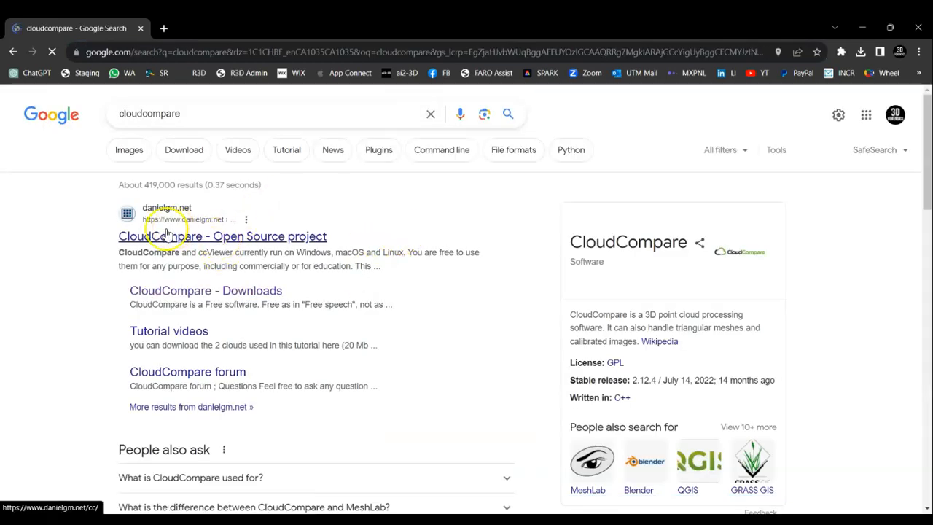
click(179, 291)
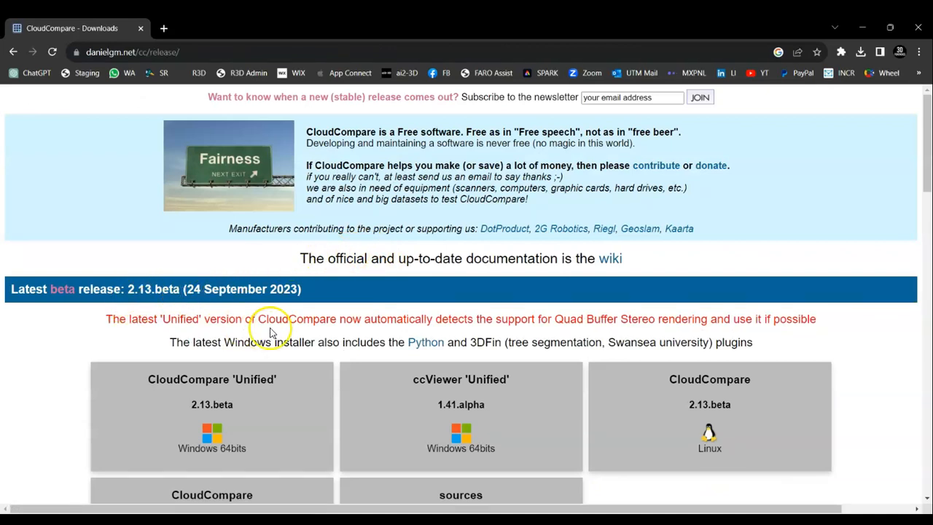
Examine the download options for the 2.13.beta release and the 2.12.4 Kyiv stable release, including the Windows installer and archive versions.
mouse_move(211, 403)
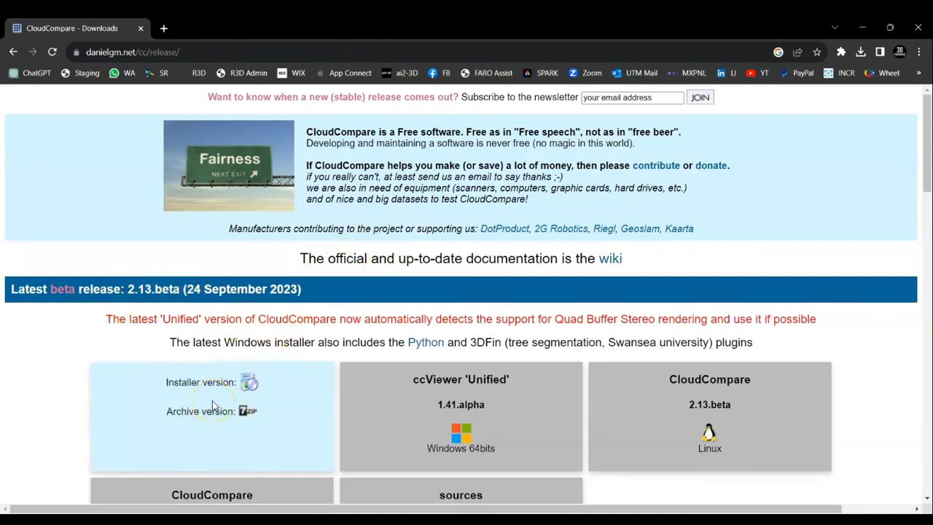
scroll(264, 273, down, 2)
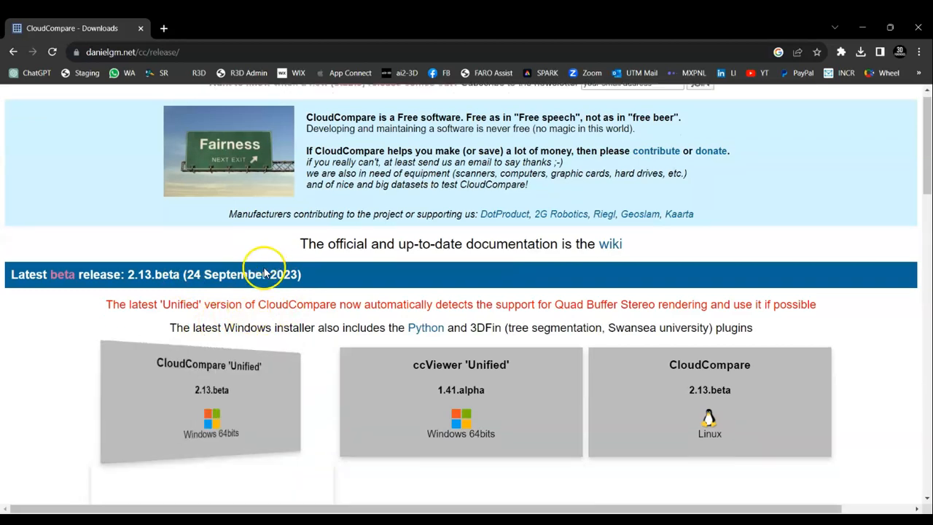
mouse_move(248, 334)
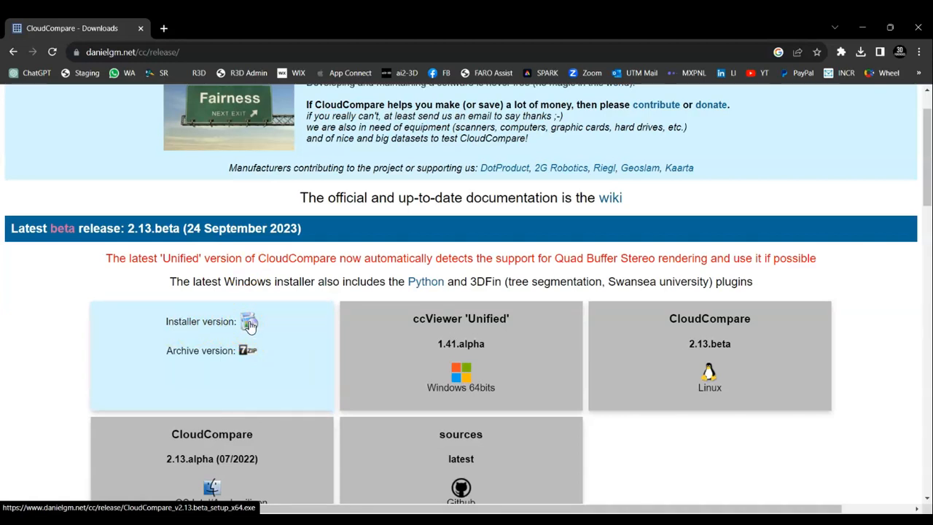
scroll(248, 326, down, 1)
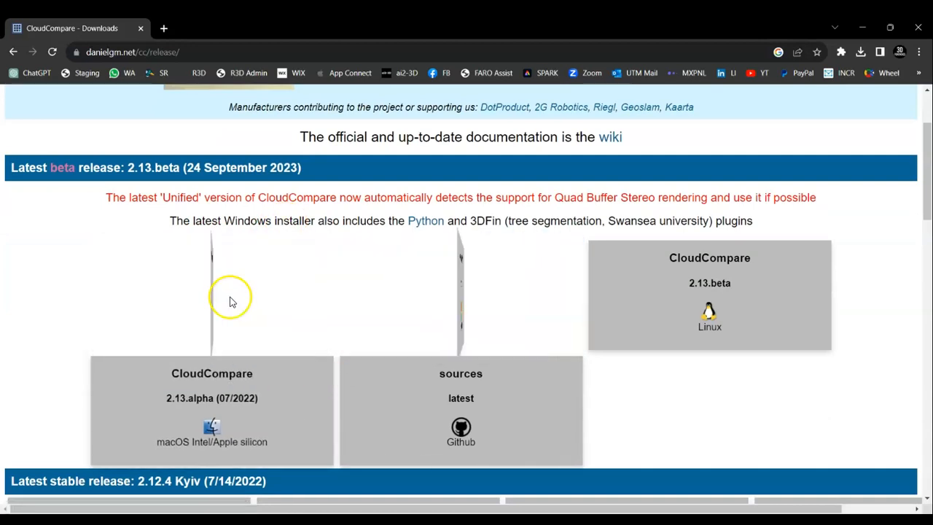
scroll(230, 301, down, 5)
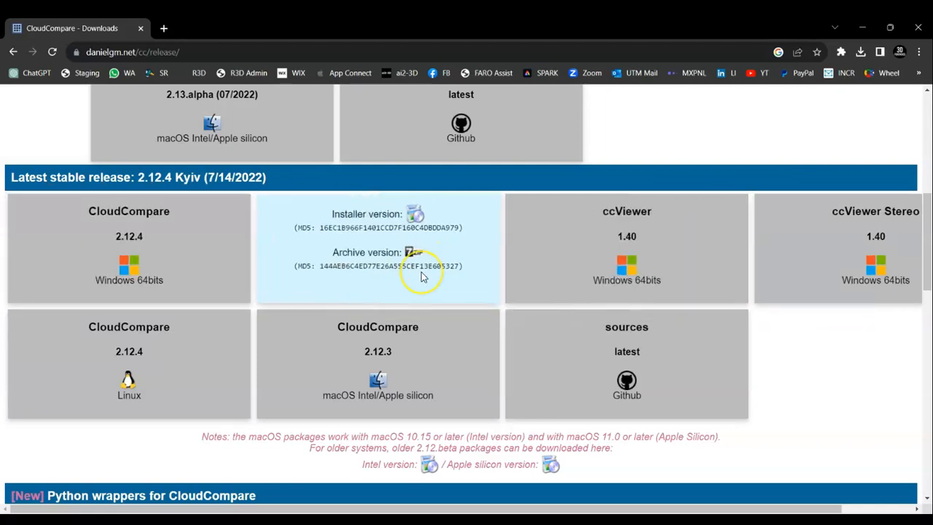
scroll(418, 270, up, 4)
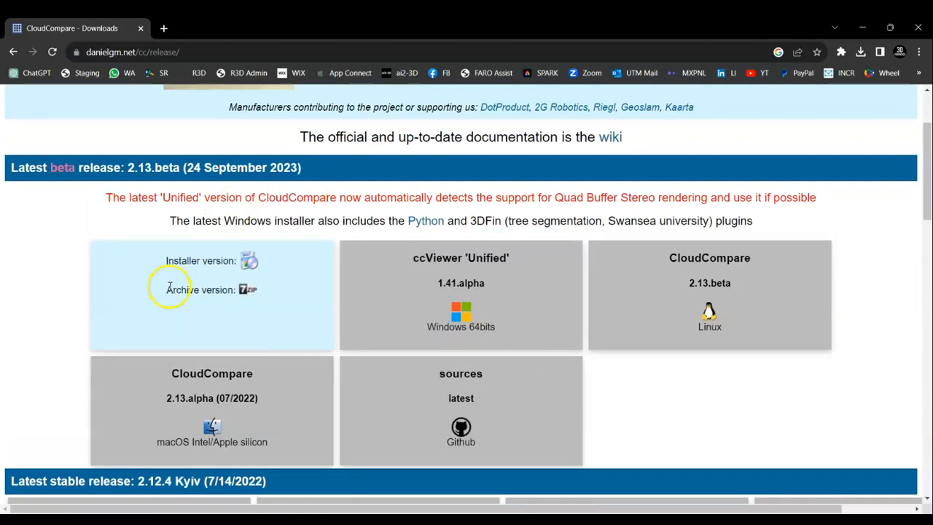
click(40, 294)
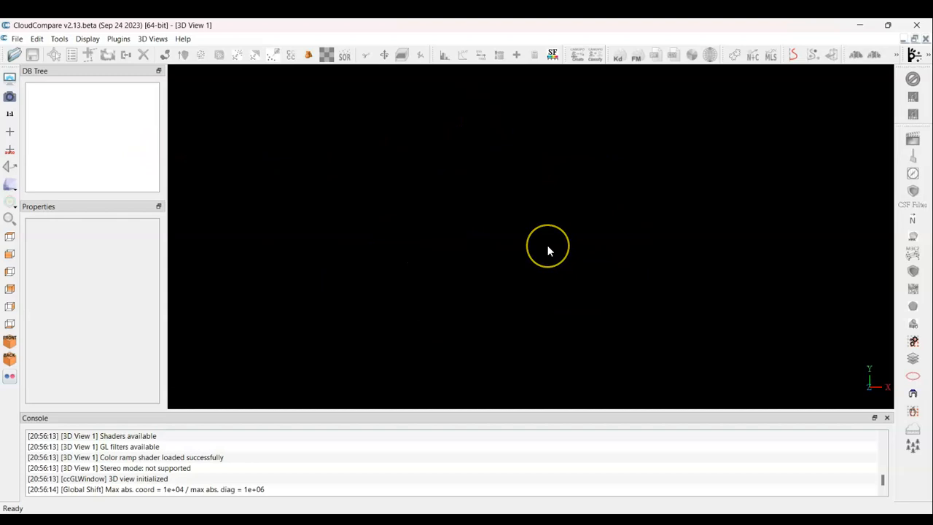
key(ctrl)
key(ctrl)
key(ctrl)
key(ctrl)
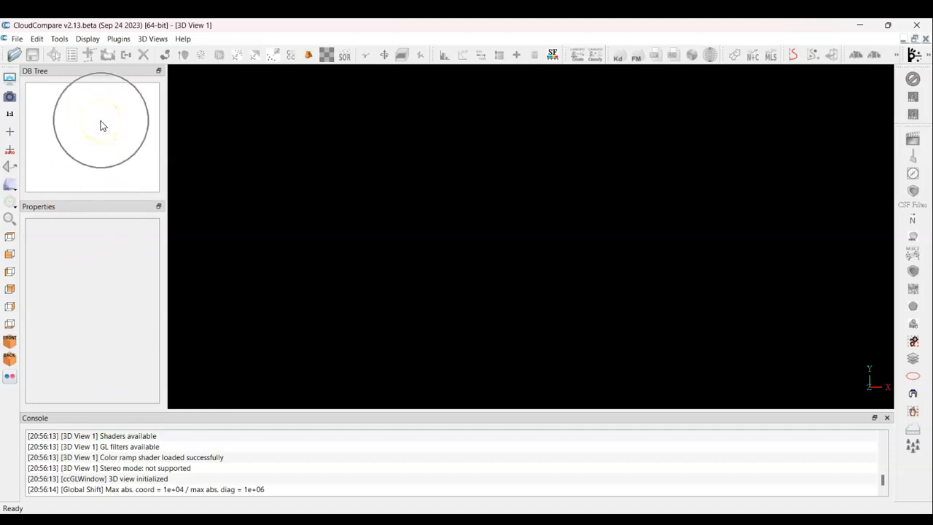
Dock Properties above the DB Tree, move it back below, and adjust the divider so the DB Tree is slightly shorter than after docking.
drag(100, 206, 110, 102)
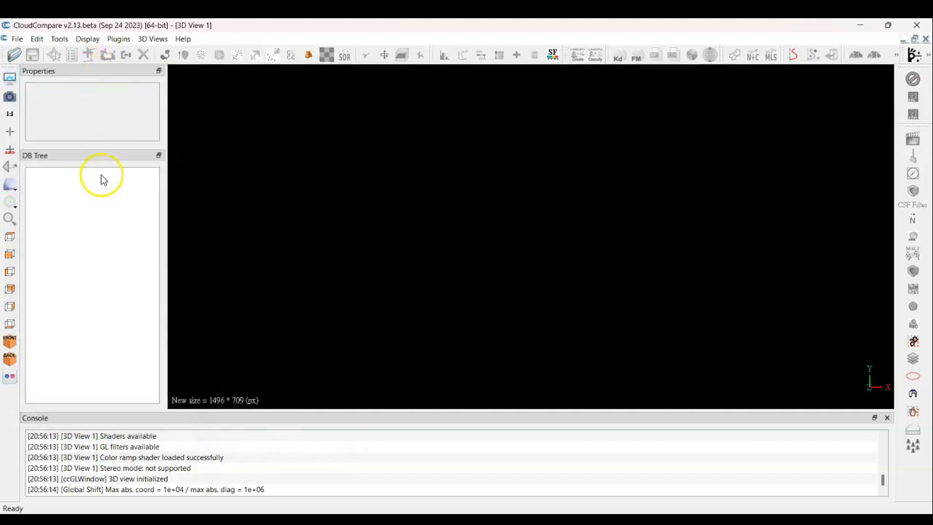
drag(85, 70, 86, 376)
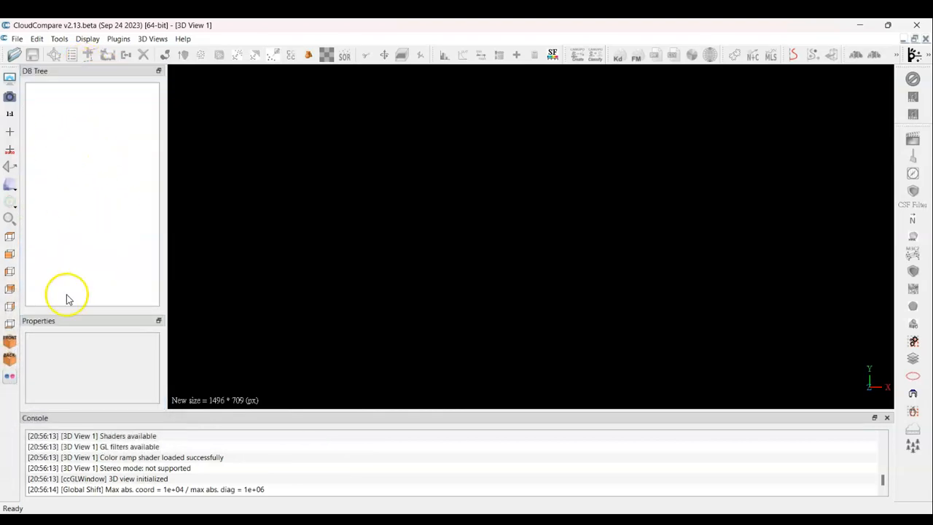
drag(78, 312, 82, 245)
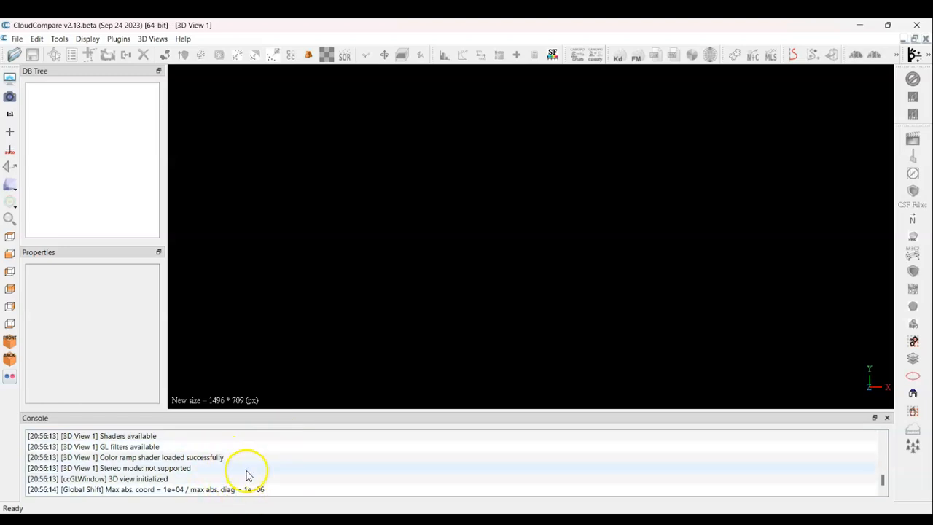
Look through the Console log messages and check the additional plugin tools hidden in the overflow.
scroll(342, 473, up, 5)
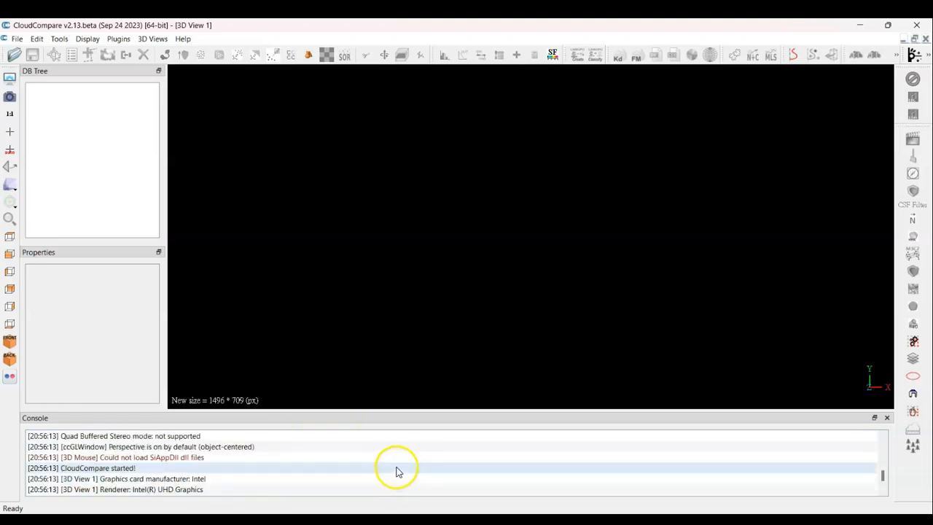
scroll(397, 472, down, 6)
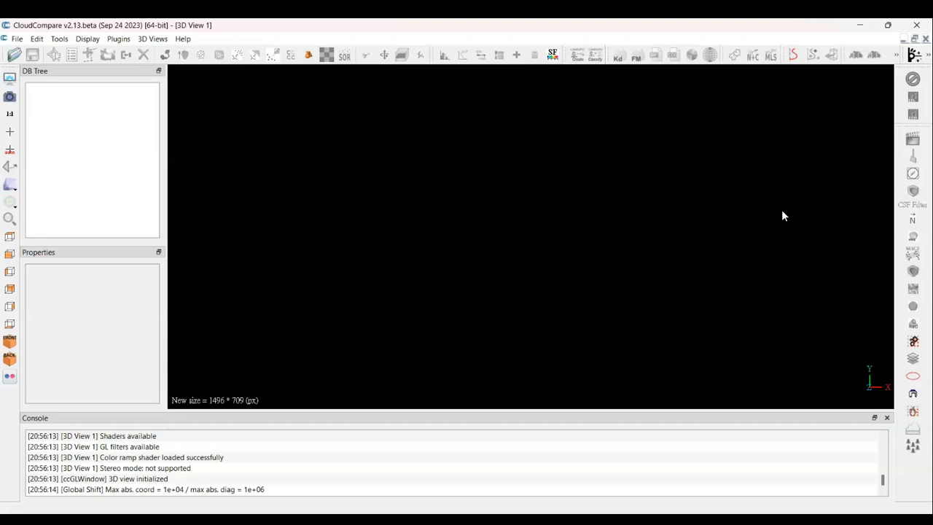
click(929, 59)
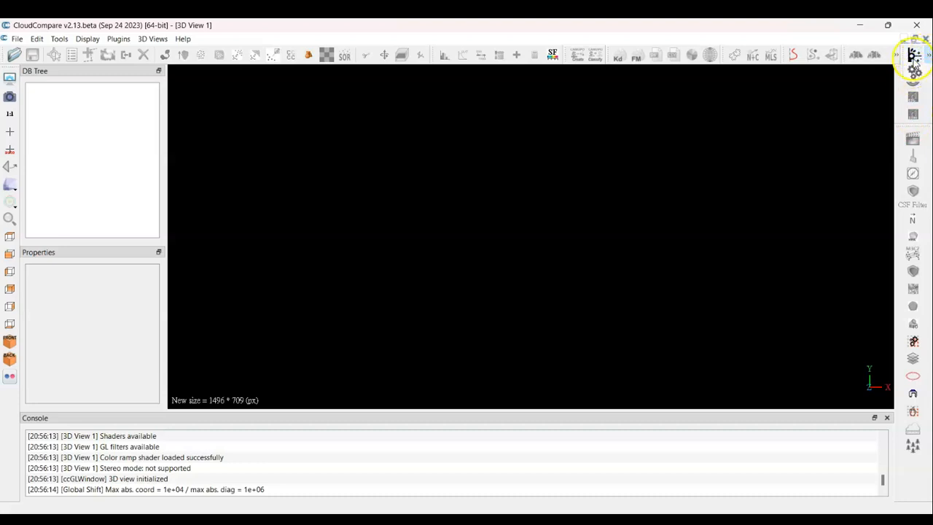
click(755, 108)
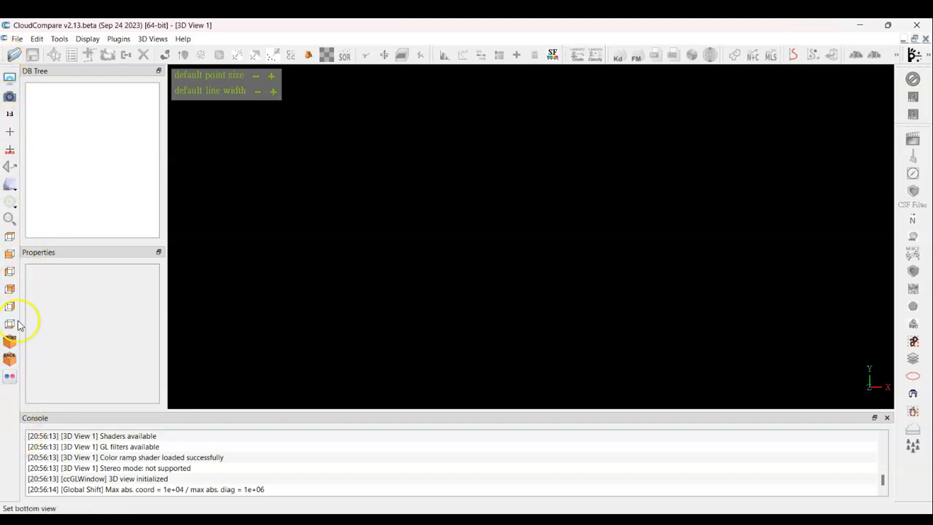
Open the display settings and review the Colors and Materials, Color scale, Labels and Other options sections.
click(10, 82)
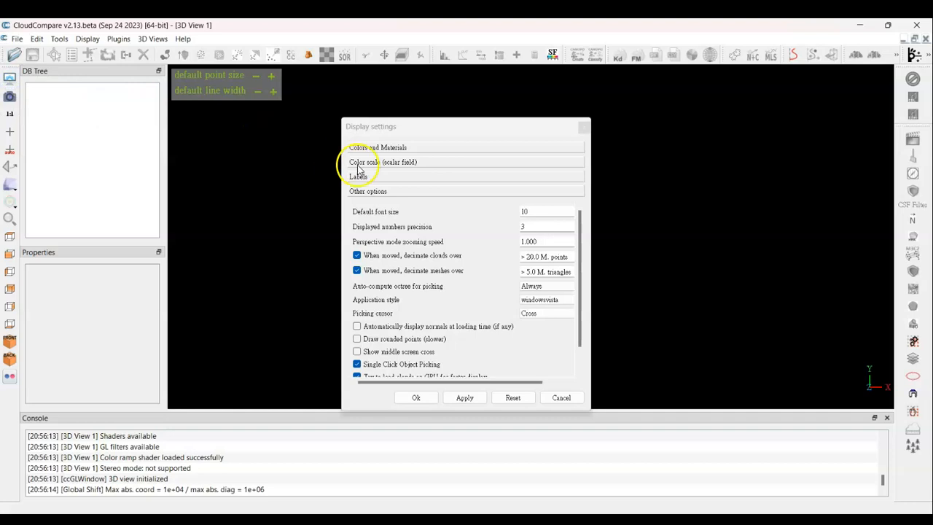
click(354, 147)
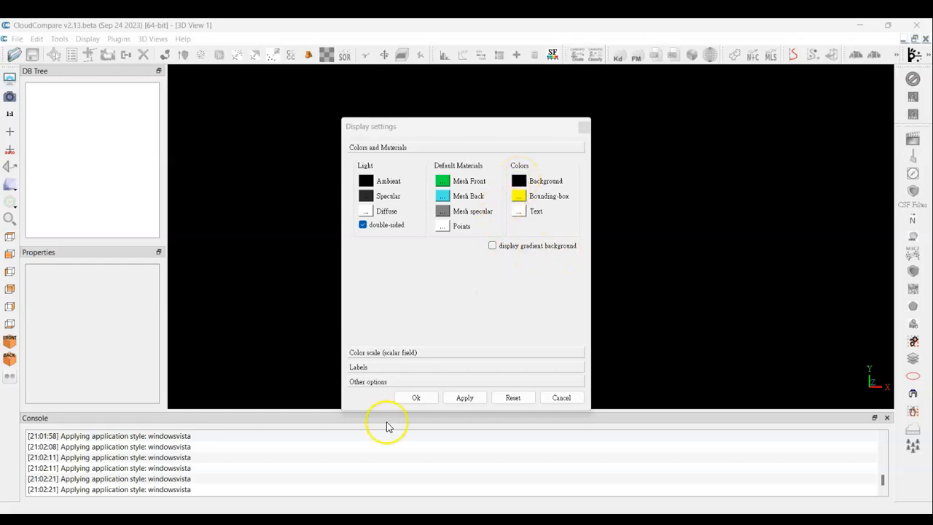
click(390, 352)
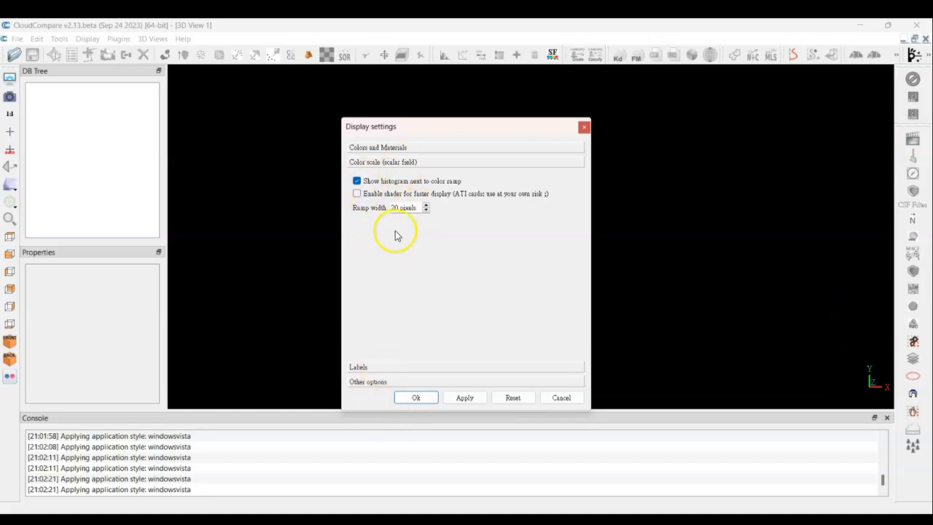
click(364, 368)
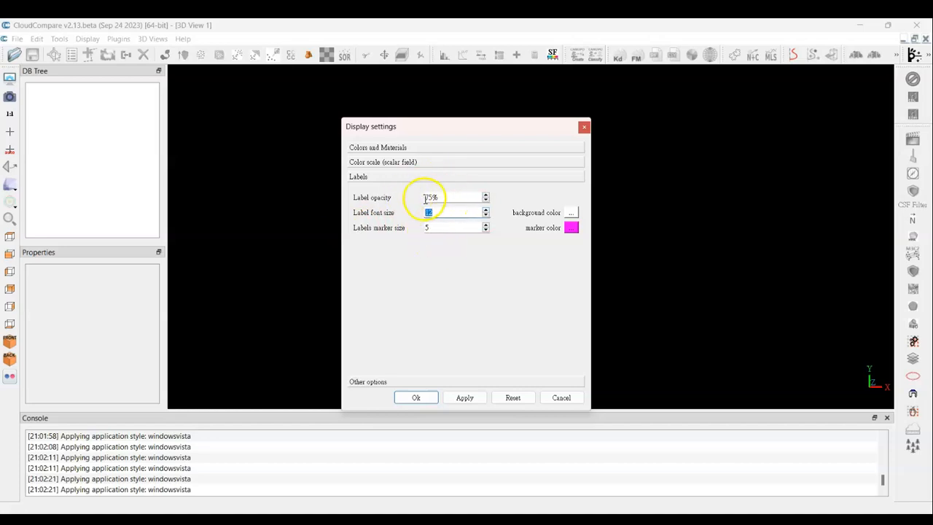
click(365, 382)
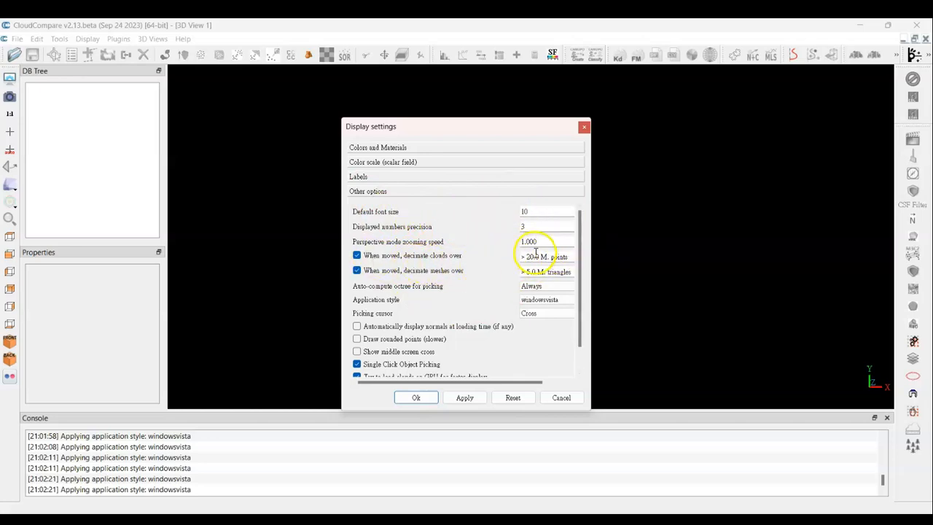
Enable Show middle screen cross in the display settings, move the dialog aside and apply the change.
scroll(514, 277, down, 1)
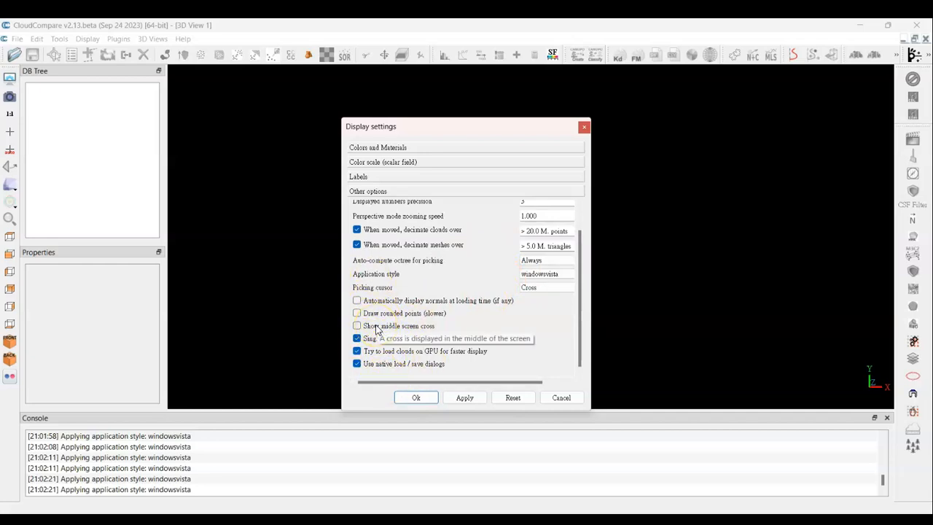
click(404, 328)
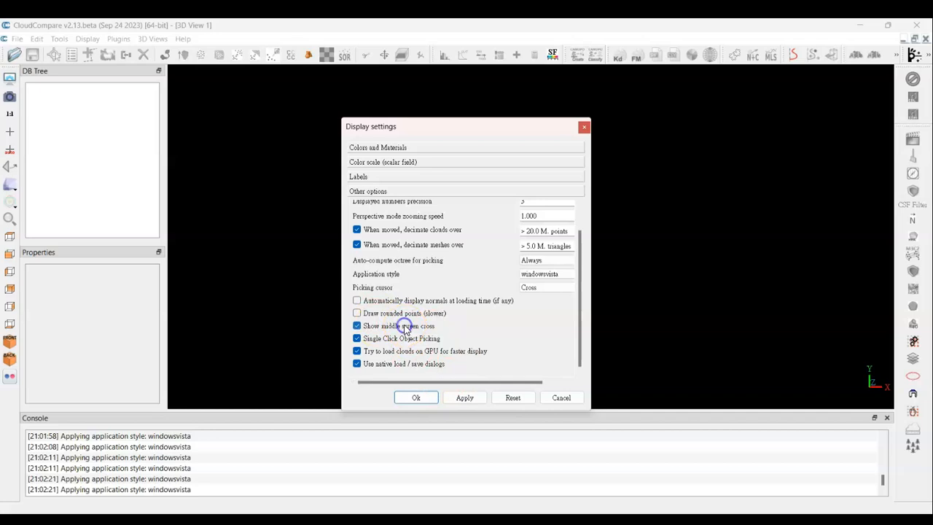
drag(456, 122, 283, 81)
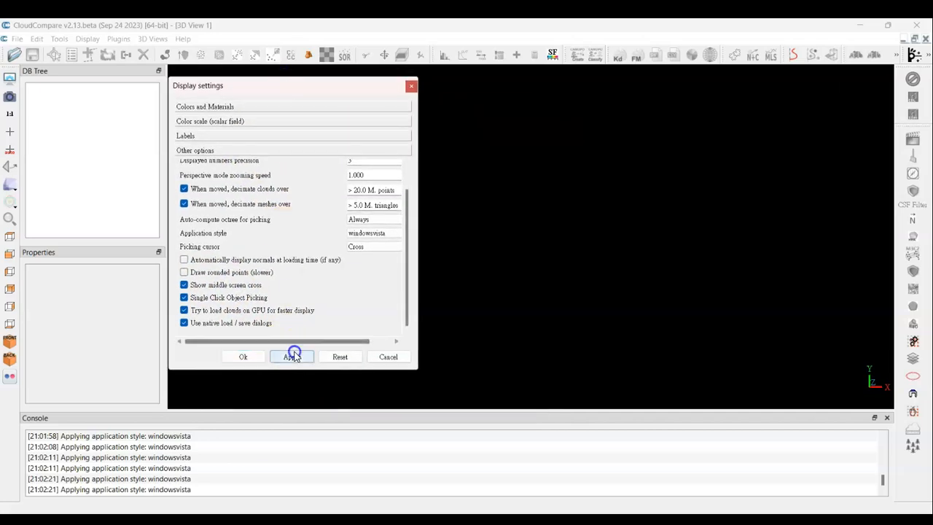
click(291, 357)
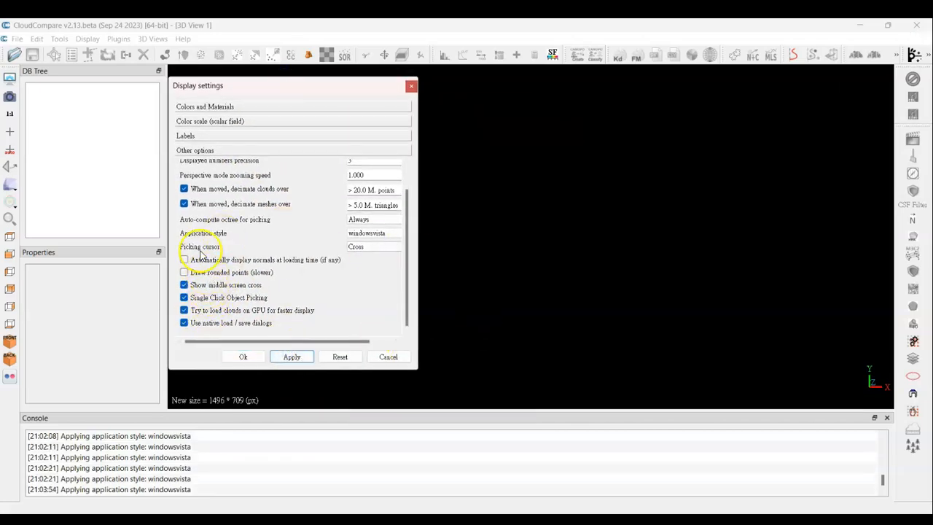
Disable Show middle screen cross in the display settings and confirm the dialog.
click(184, 288)
click(184, 290)
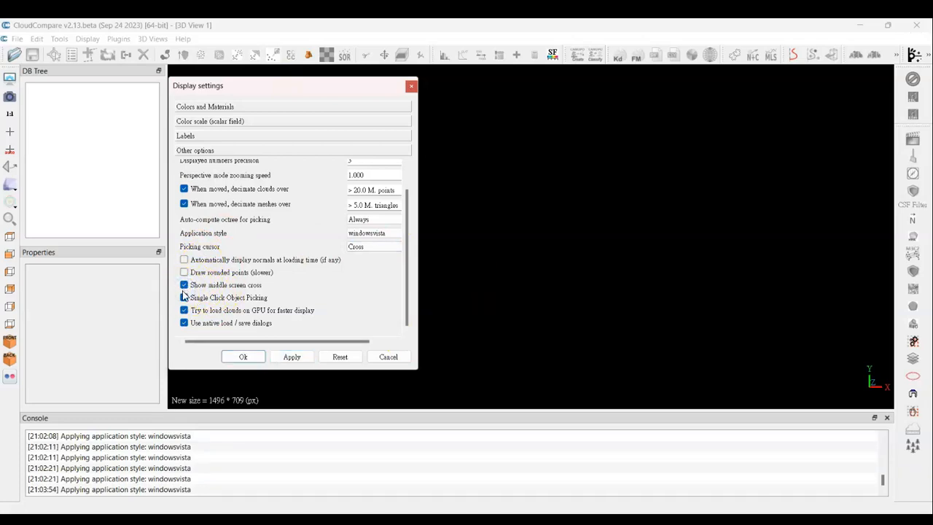
click(183, 286)
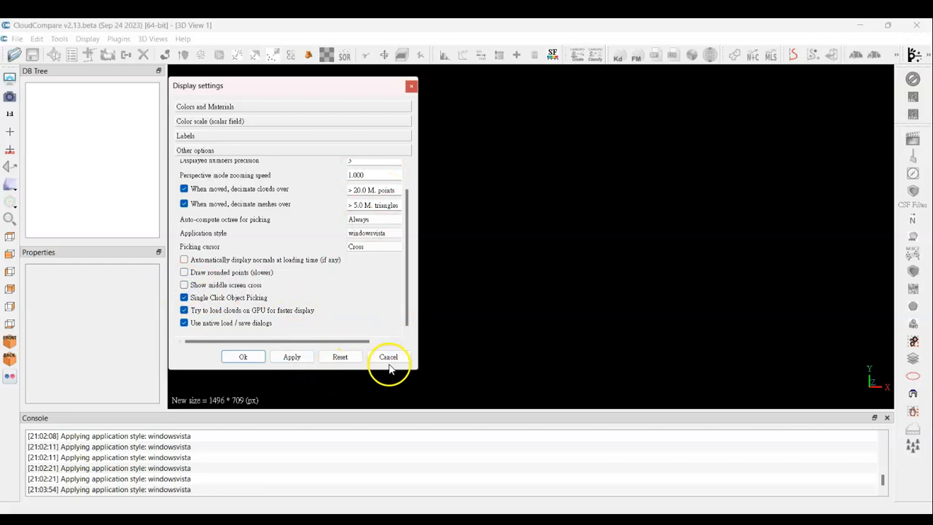
click(241, 357)
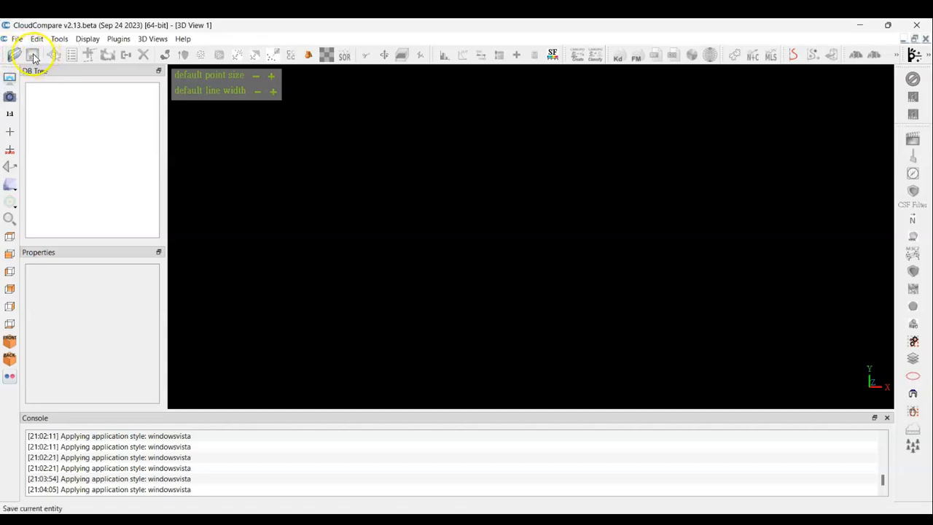
Open the point cloud file 2 Sarc hole.e57 from the Sample Data folder.
click(10, 39)
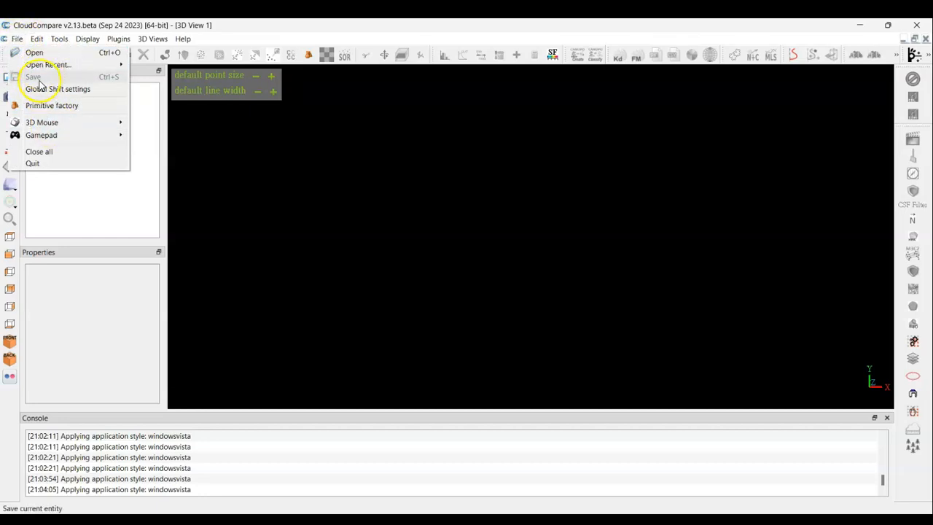
click(81, 201)
click(14, 55)
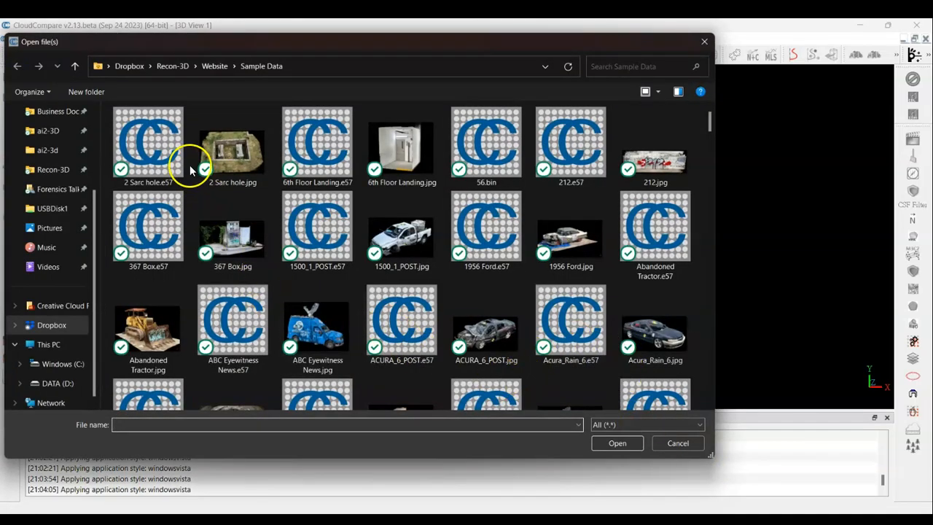
double_click(145, 145)
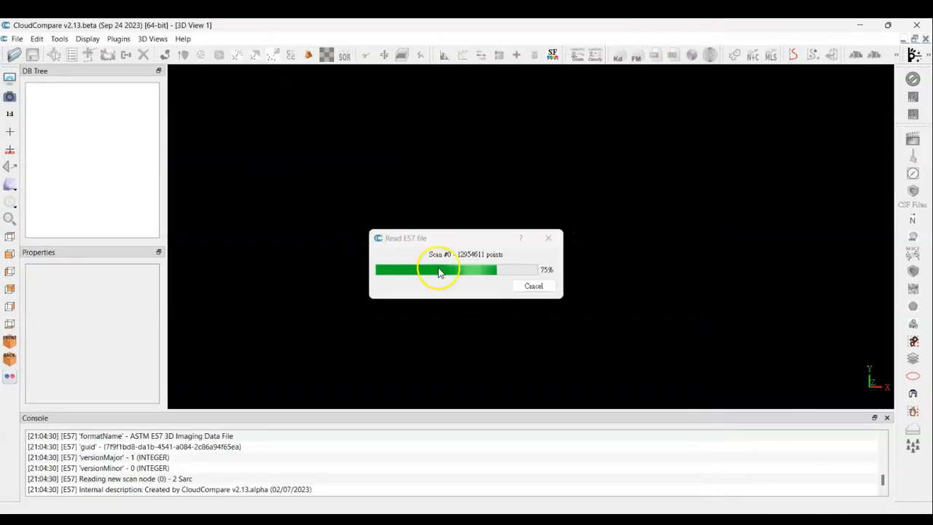
Examine the sarcophagus cloud up close and review the properties of the 2 Sarc cloud, its File structure folder and the parent file entry.
drag(530, 159, 575, 288)
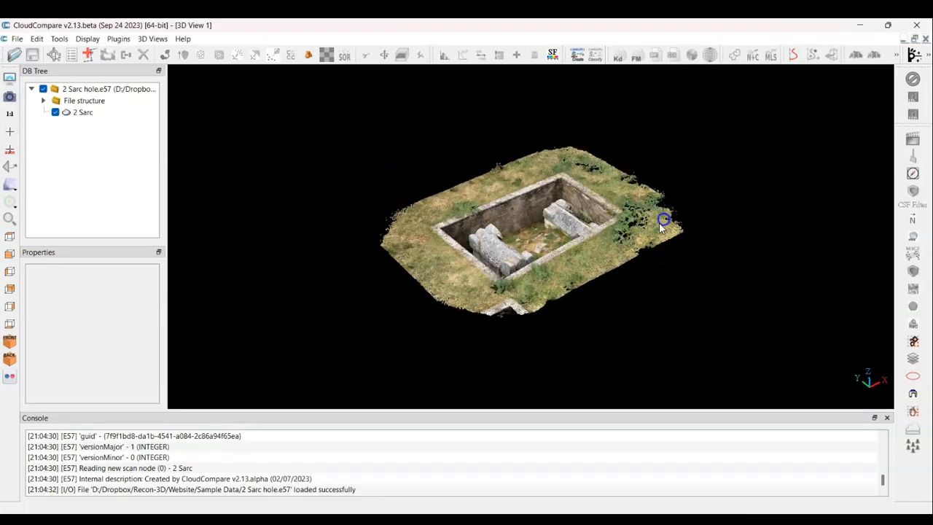
scroll(597, 243, up, 5)
drag(594, 247, 455, 242)
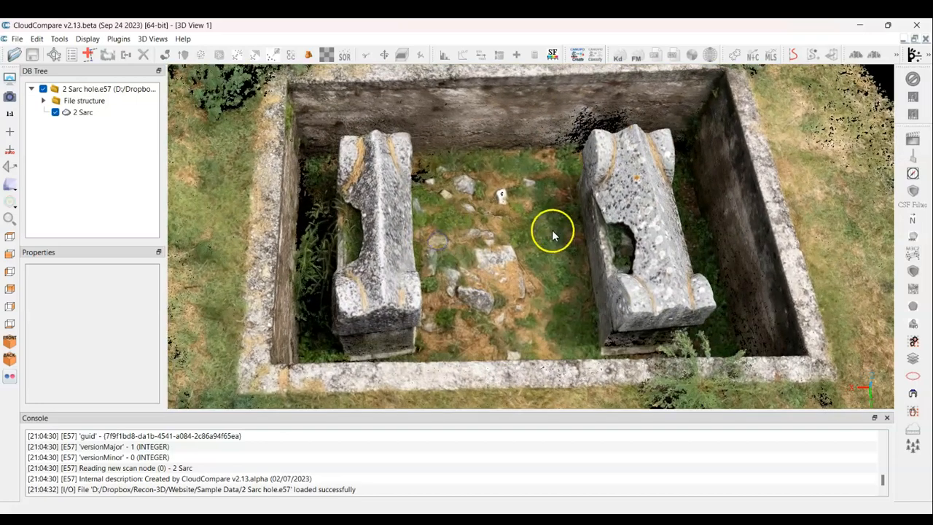
scroll(545, 237, down, 3)
scroll(545, 238, up, 1)
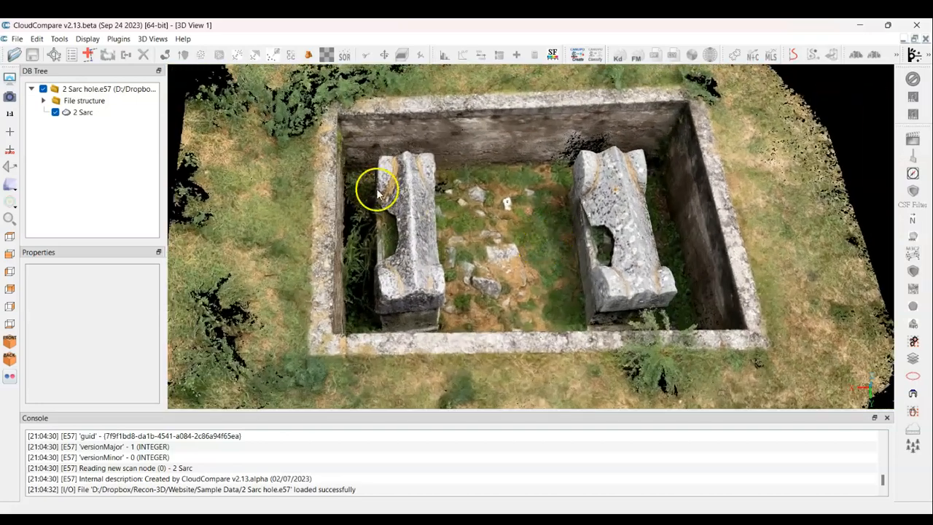
click(82, 114)
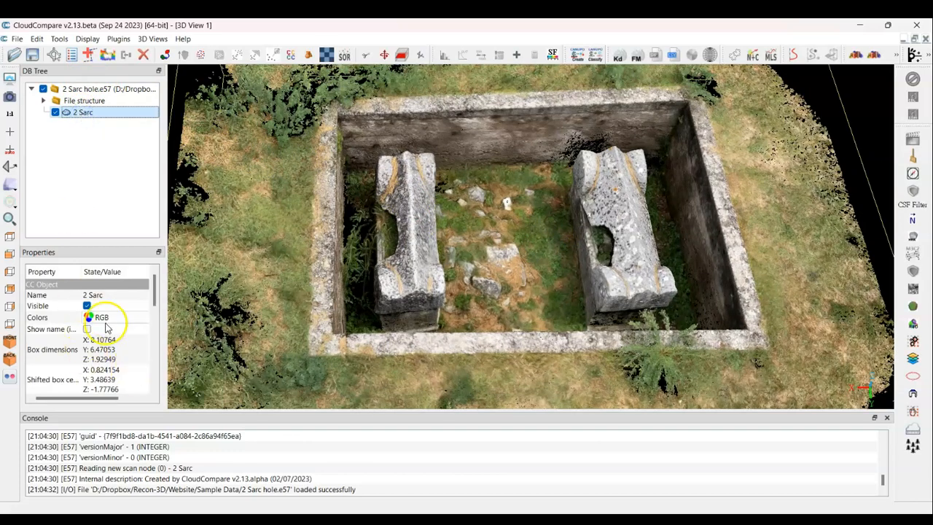
click(84, 102)
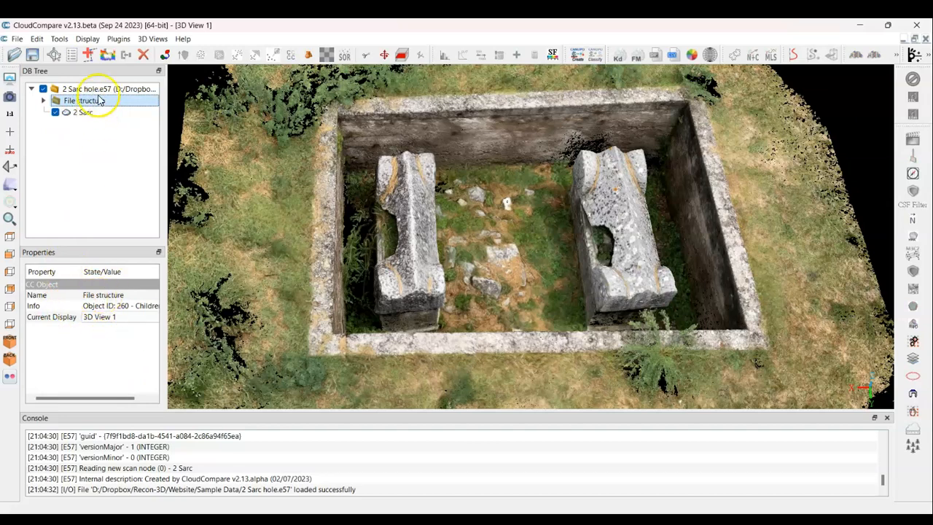
click(99, 89)
click(83, 113)
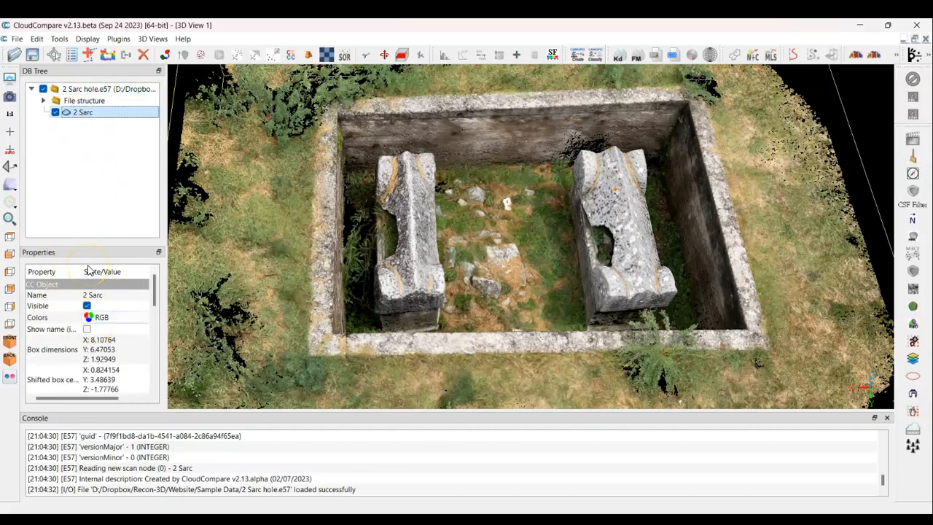
Enable Show middle screen cross in the display settings, apply the change and close the dialog.
click(11, 77)
scroll(429, 299, down, 1)
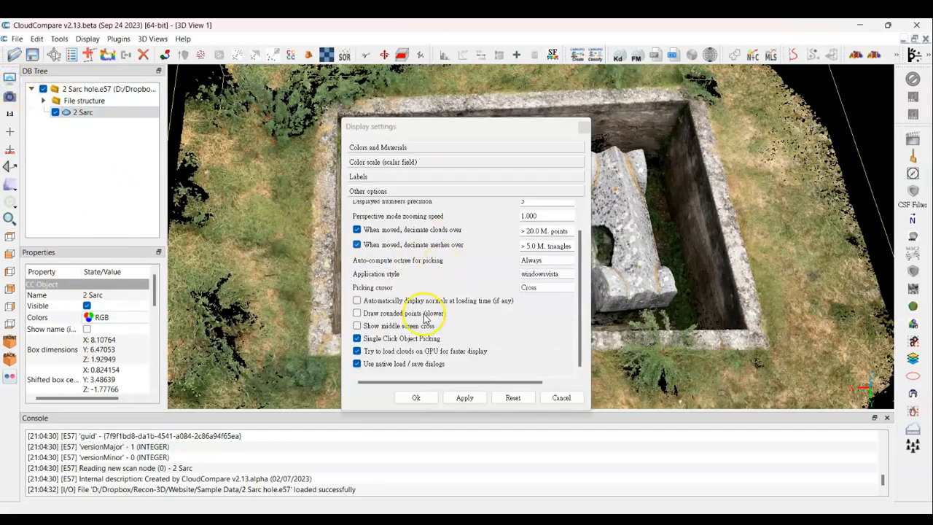
click(357, 326)
click(465, 397)
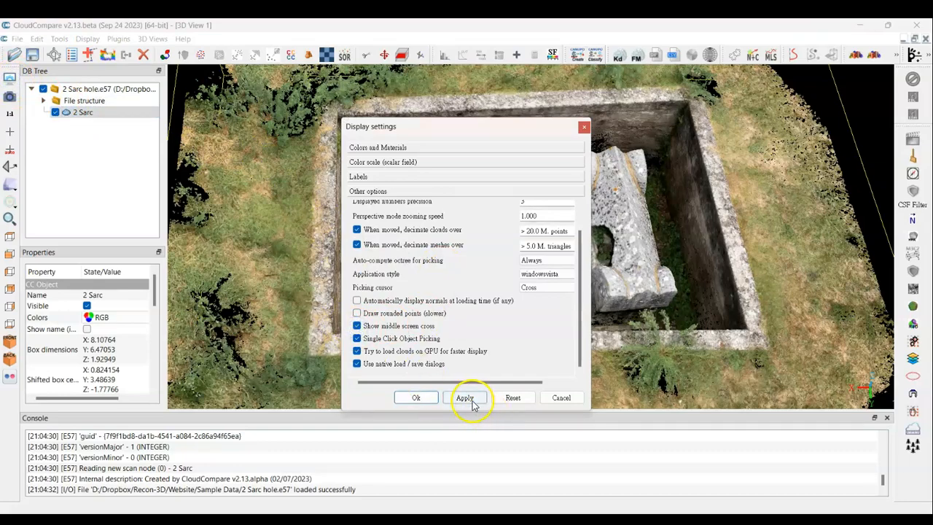
click(410, 398)
Examine the sarcophagus cloud from different angles and distances with the middle screen cross turned on.
drag(431, 282, 436, 242)
scroll(435, 242, down, 10)
scroll(495, 235, down, 4)
scroll(565, 232, up, 2)
mouse_move(565, 232)
right_down()
mouse_move(306, 226)
mouse_move(580, 247)
mouse_move(561, 248)
right_up()
scroll(552, 253, up, 4)
scroll(504, 250, up, 6)
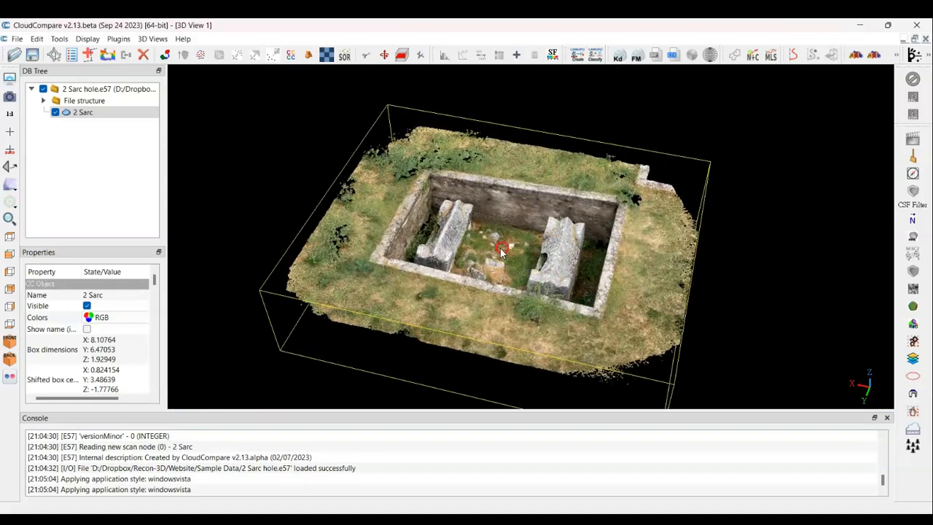
scroll(500, 251, down, 2)
click(501, 256)
Turn Show middle screen cross off again in the display settings, apply the change and close the dialog.
click(10, 77)
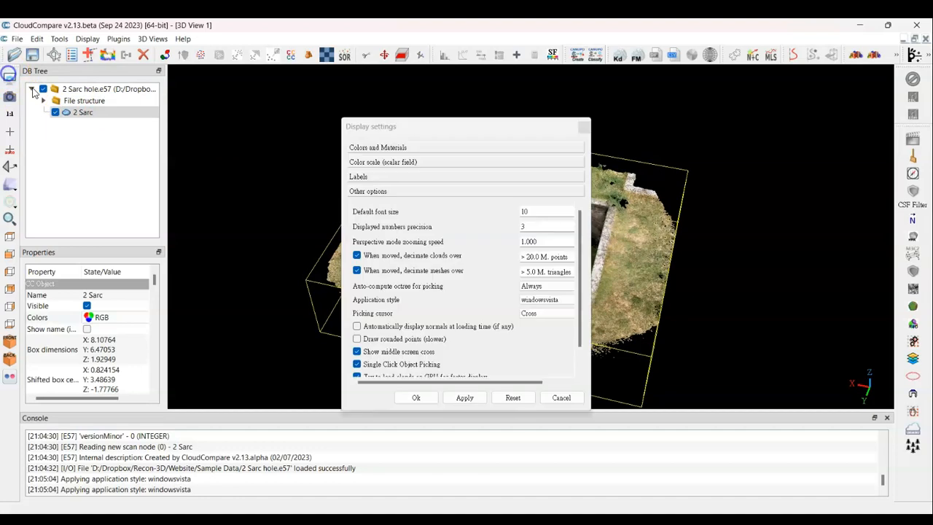
click(357, 352)
click(463, 399)
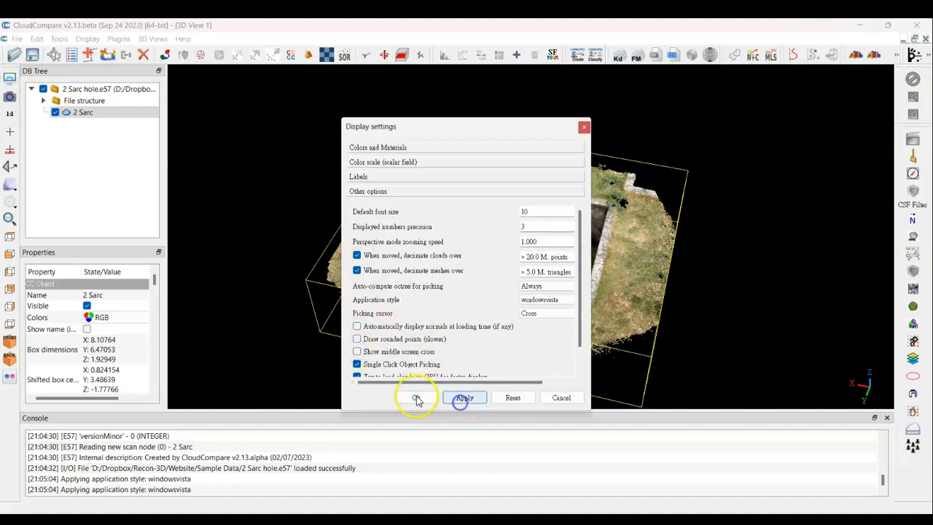
click(416, 398)
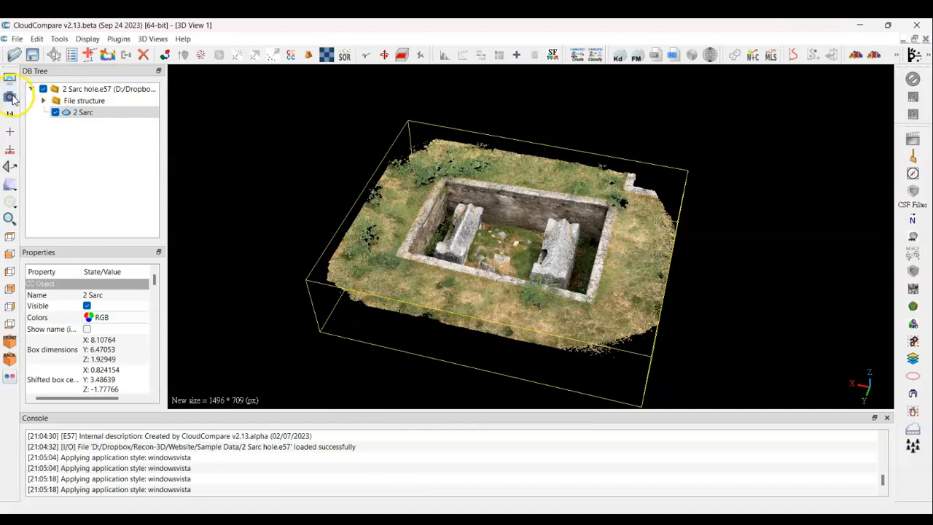
Set the camera rotation to X1 62.6°, Y2 16.6° and Z3 180.0° with a 90° horizontal field of view.
click(10, 96)
click(245, 187)
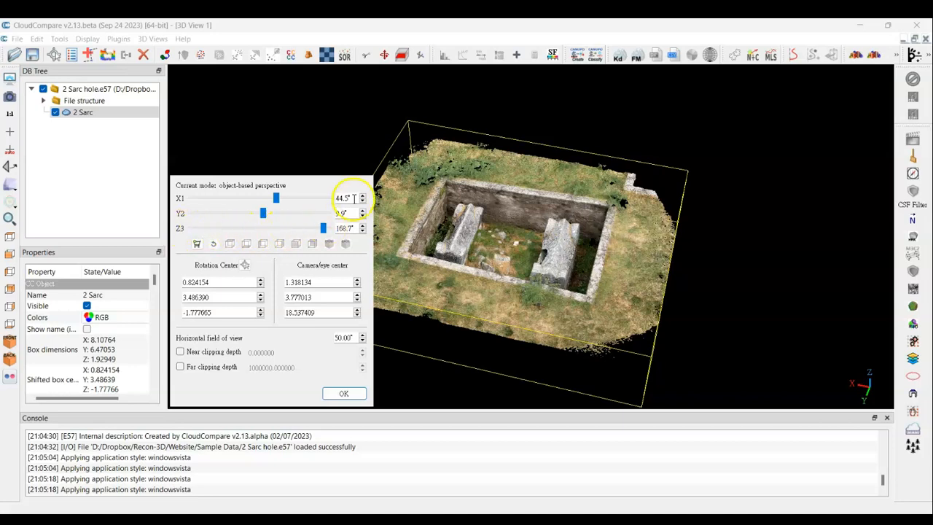
mouse_move(257, 205)
mouse_down()
mouse_move(246, 204)
mouse_move(293, 191)
mouse_move(263, 213)
mouse_move(276, 211)
mouse_move(242, 217)
mouse_move(265, 209)
mouse_up()
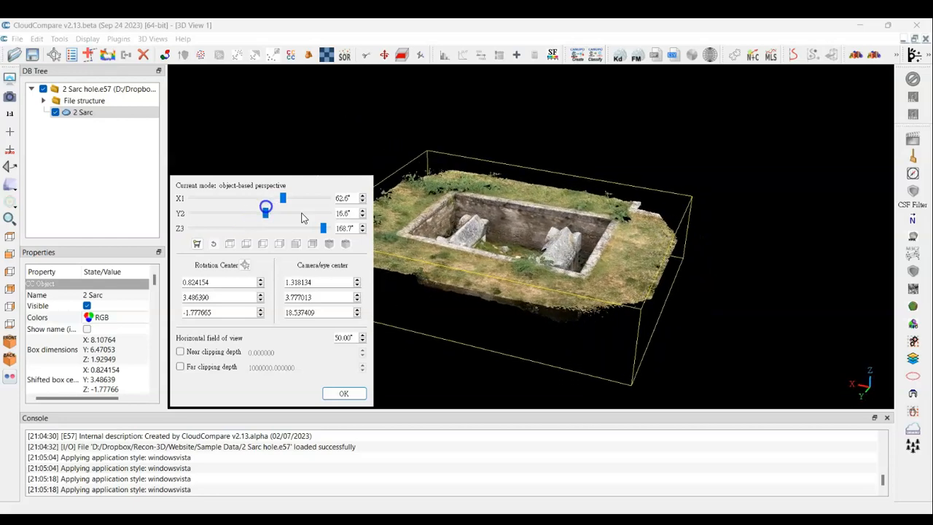
mouse_move(323, 228)
mouse_down()
mouse_move(264, 228)
mouse_move(334, 228)
mouse_up()
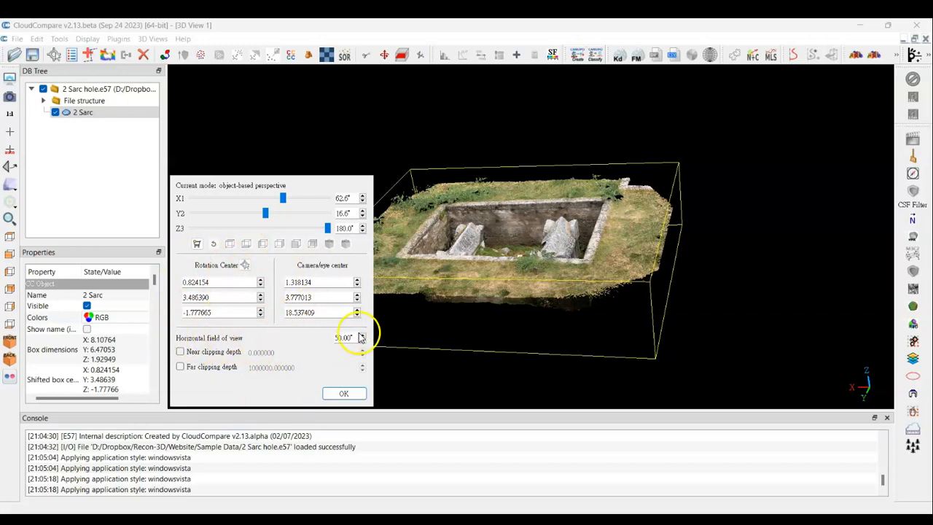
text(90)
click(355, 393)
Zoom in on the sarcophagus pit and reset the view to 1:1 zoom, doing this twice.
drag(463, 341, 542, 266)
scroll(541, 266, up, 6)
drag(496, 237, 570, 240)
click(520, 242)
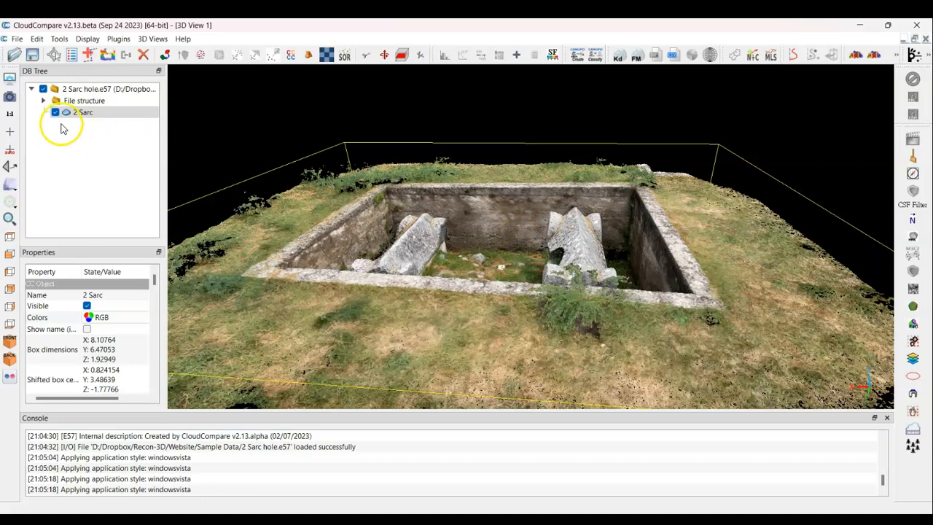
click(11, 117)
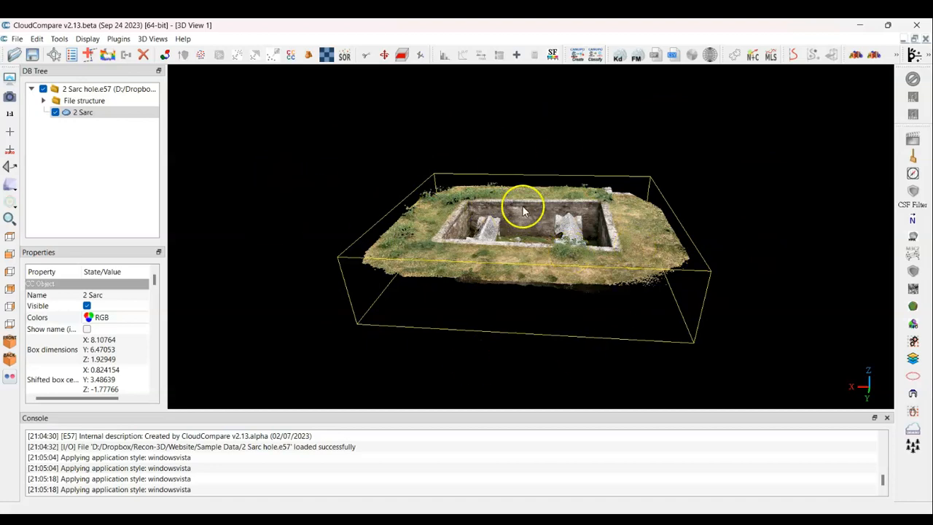
scroll(538, 228, up, 6)
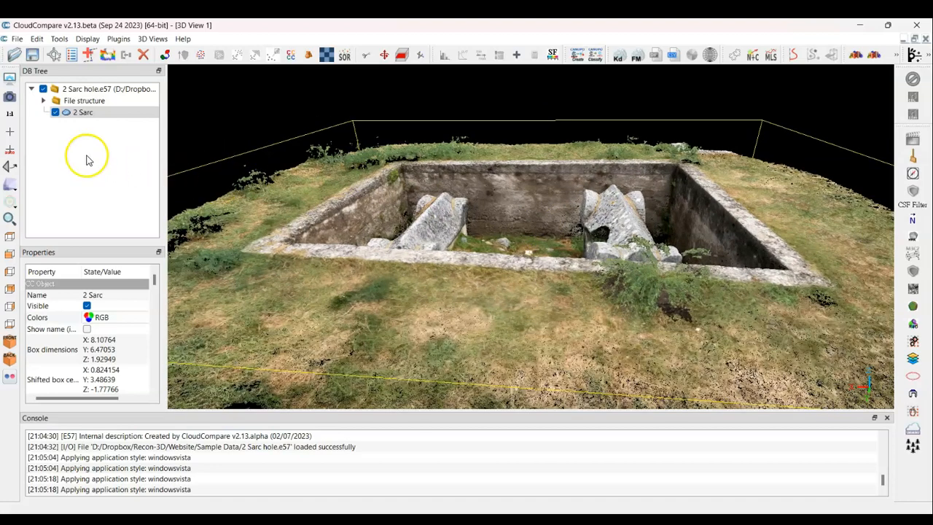
click(10, 113)
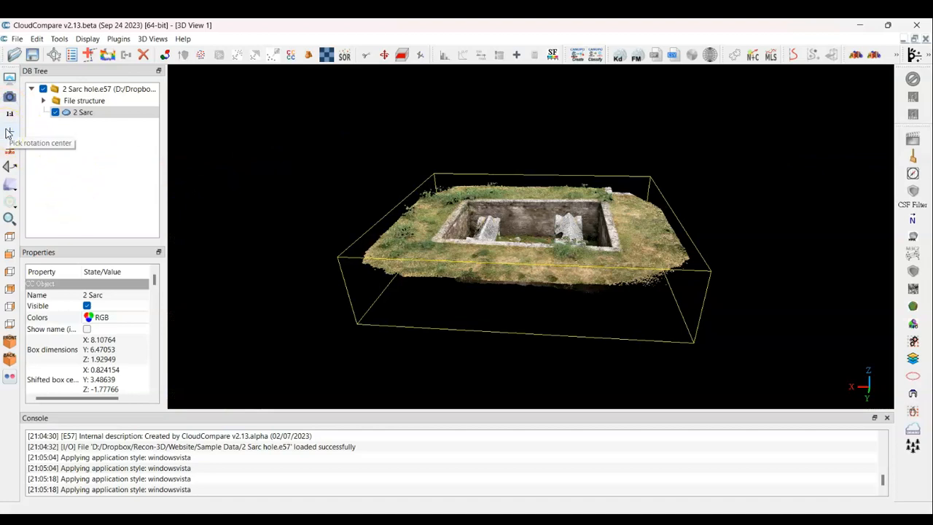
Pick a point on the grass to the left of the pit as the rotation center and rotate the cloud around it.
click(10, 132)
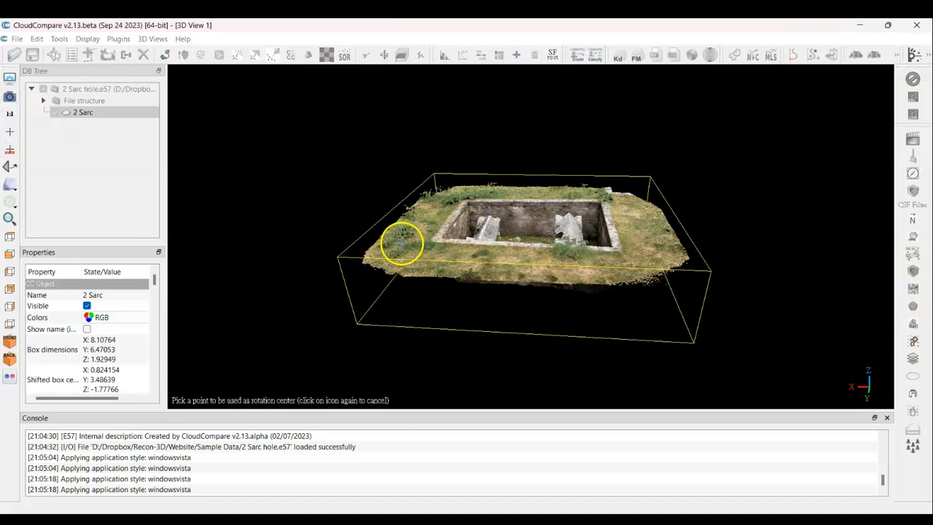
click(401, 246)
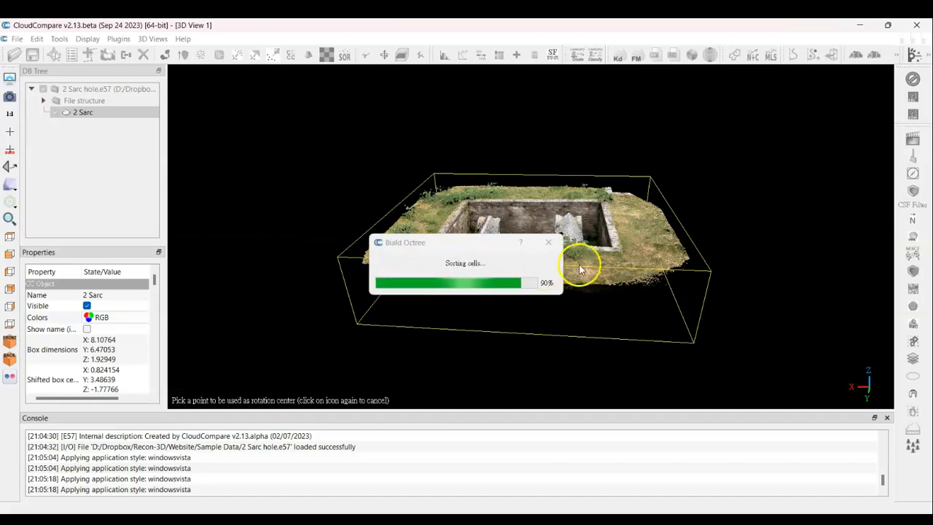
drag(516, 218, 436, 250)
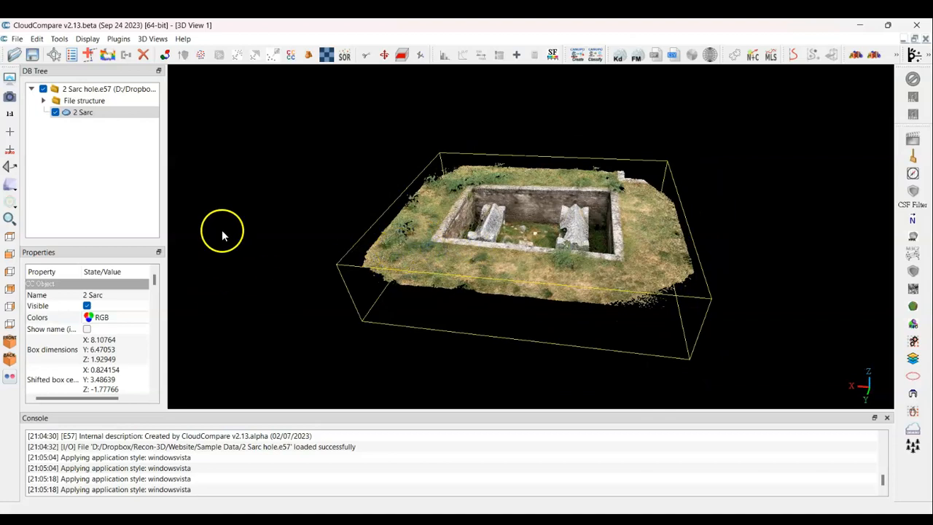
Set the pivot visibility to Rotation only and rotate the cloud to check the pivot marker.
click(10, 192)
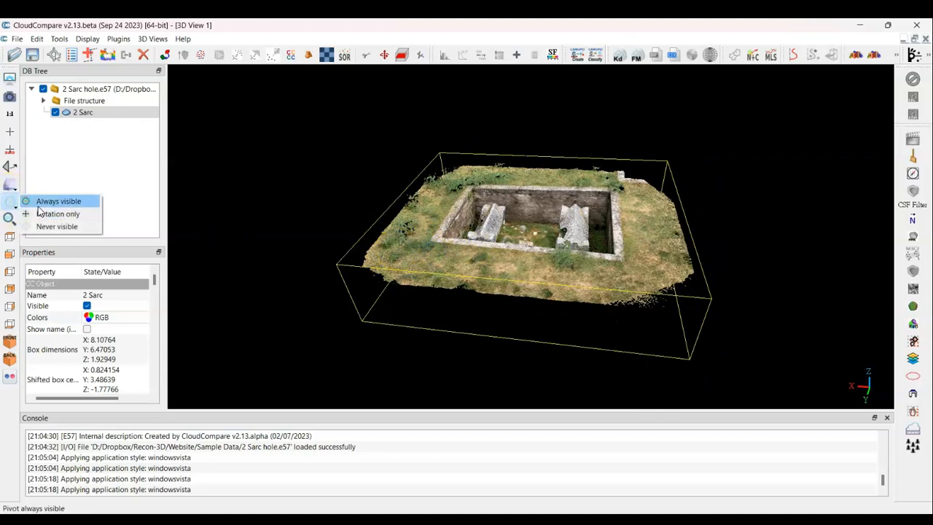
click(45, 214)
drag(373, 235, 411, 251)
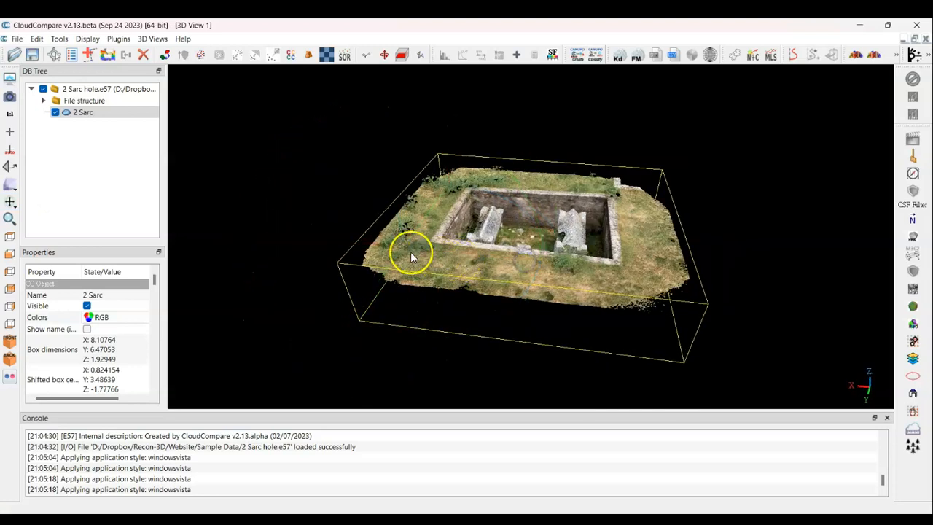
Pick a point on the grass in front of the pit as the new rotation center and rotate the cloud to test it.
click(3, 133)
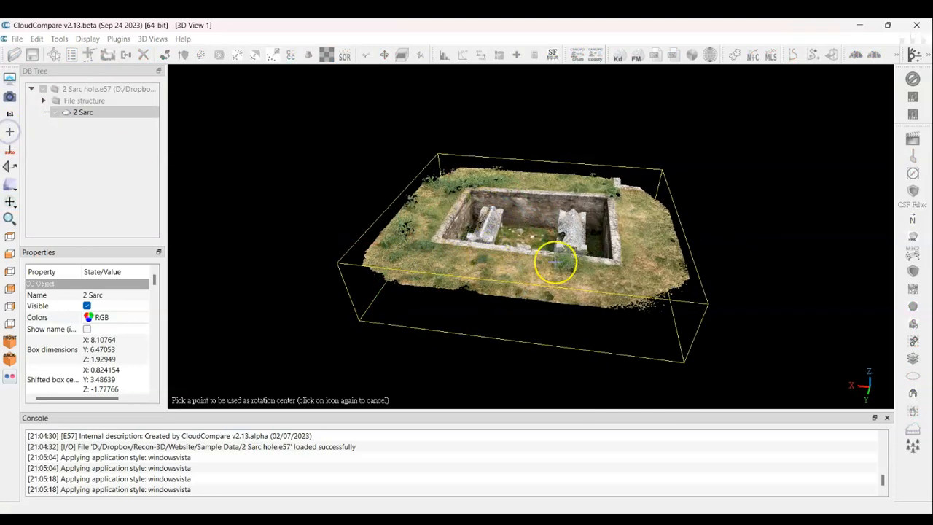
click(488, 281)
drag(489, 283, 357, 268)
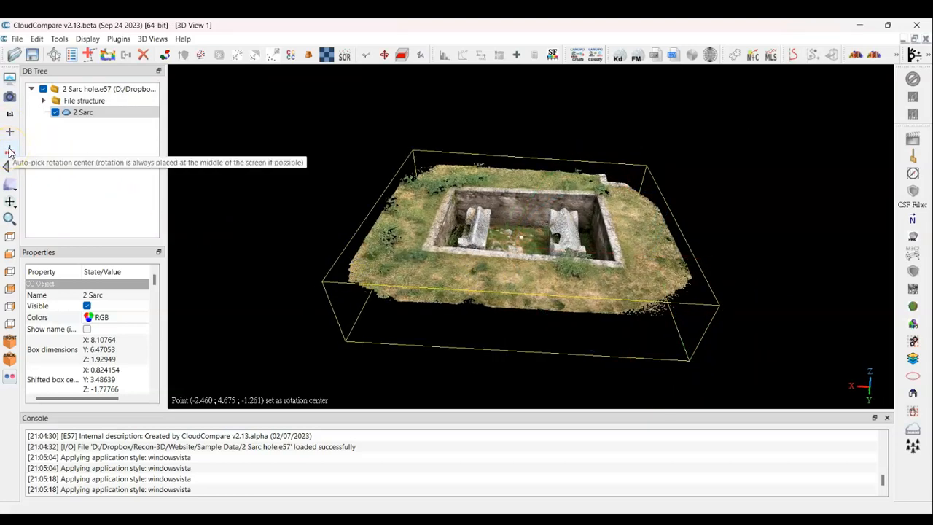
click(13, 132)
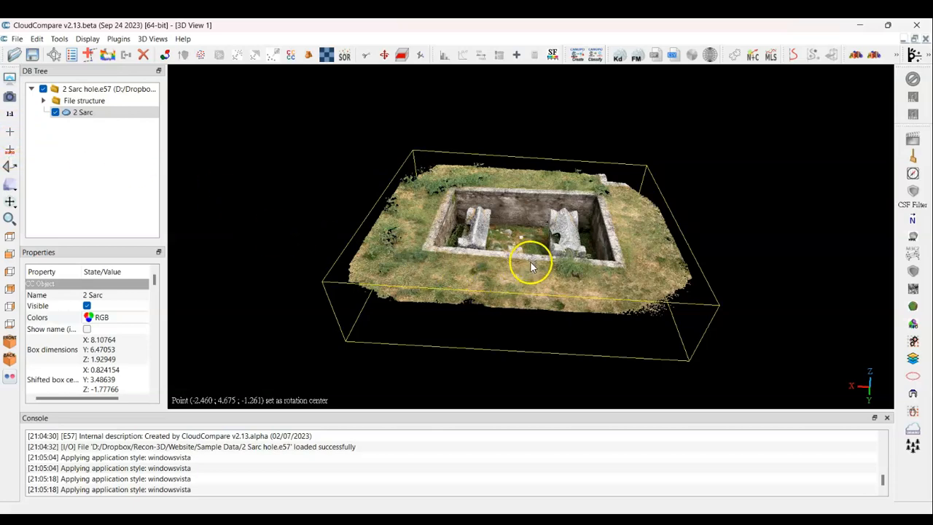
scroll(530, 261, up, 5)
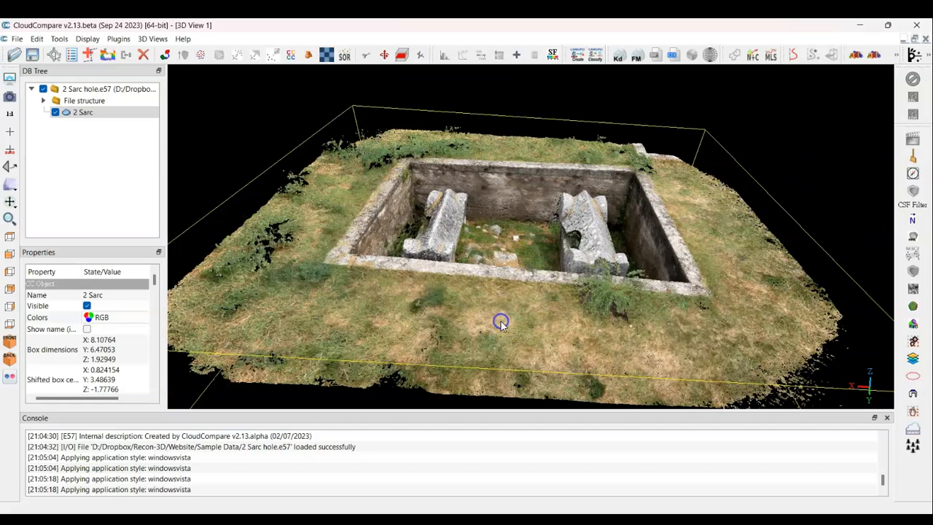
click(501, 321)
drag(574, 317, 531, 292)
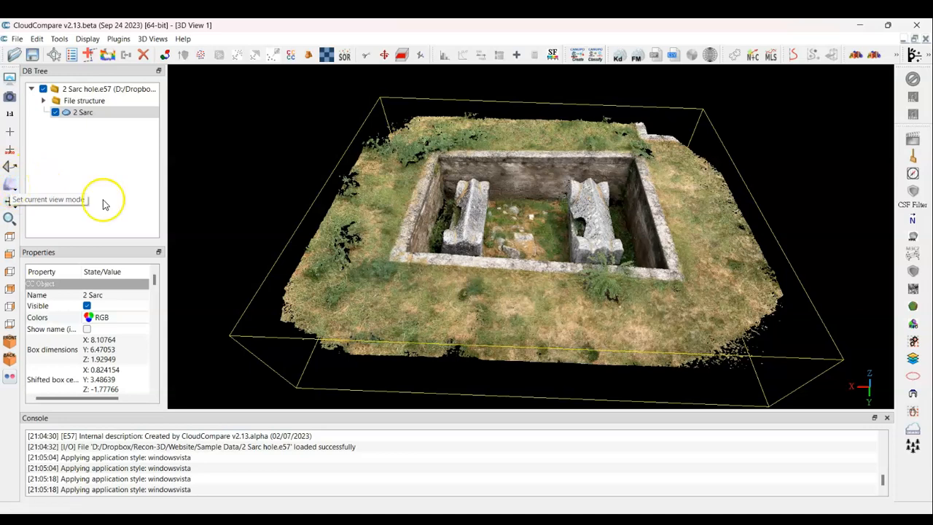
Show the cloud in top view and center the sarcophagus pit at a closer zoom.
drag(509, 268, 508, 276)
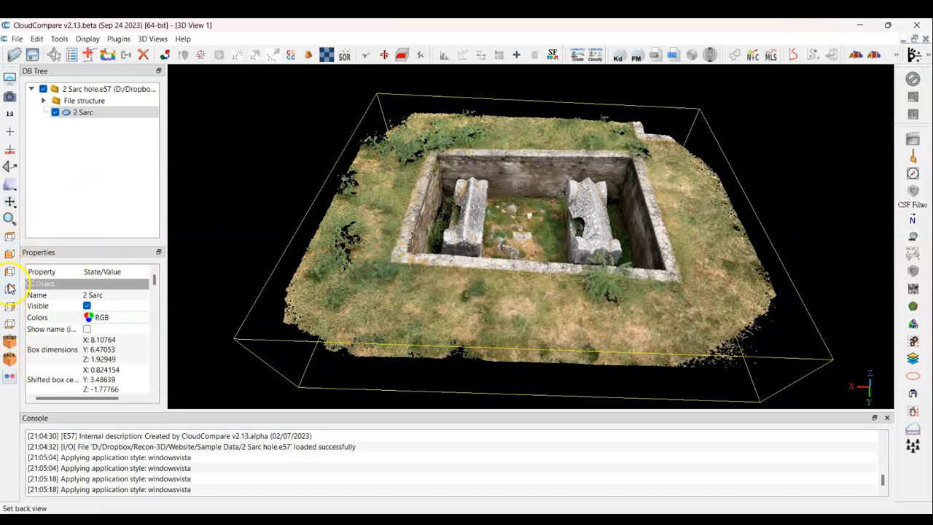
click(11, 237)
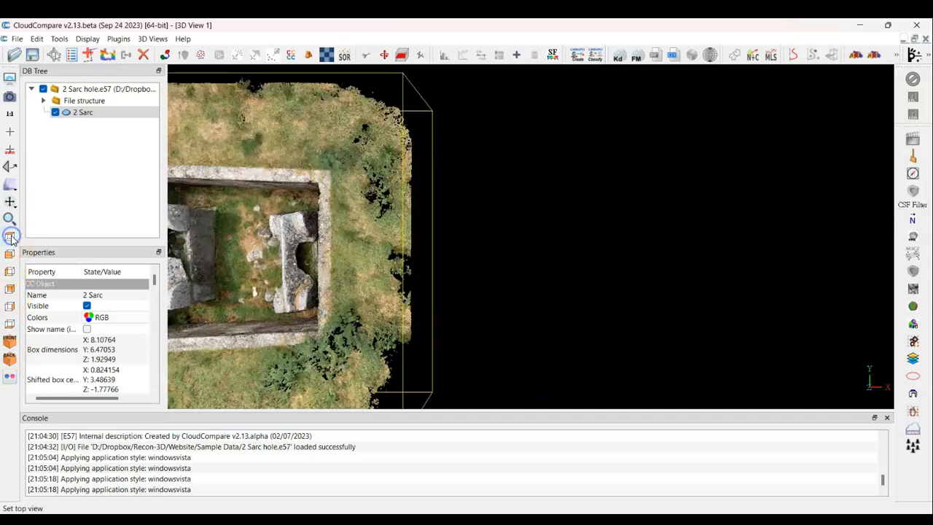
right_drag(449, 285, 565, 285)
scroll(519, 285, up, 2)
right_drag(483, 293, 502, 278)
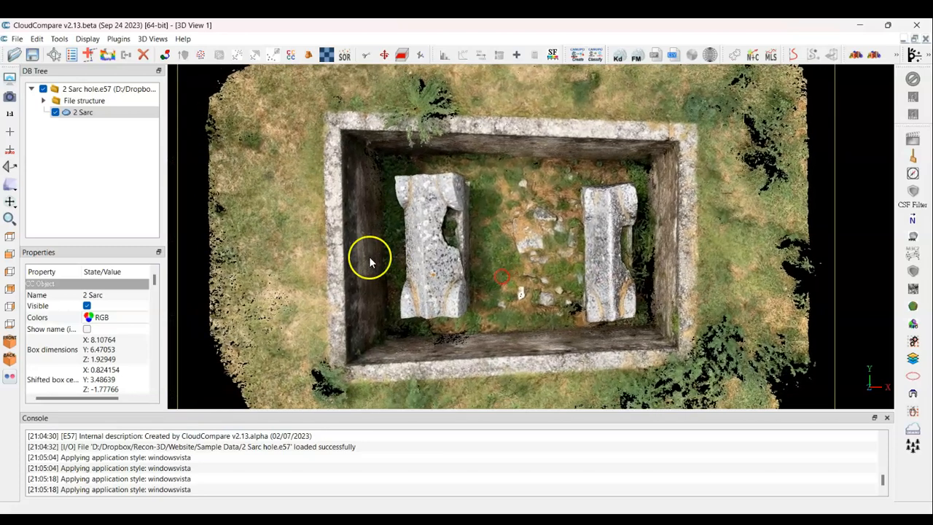
Switch the current view mode to orthographic projection.
click(9, 188)
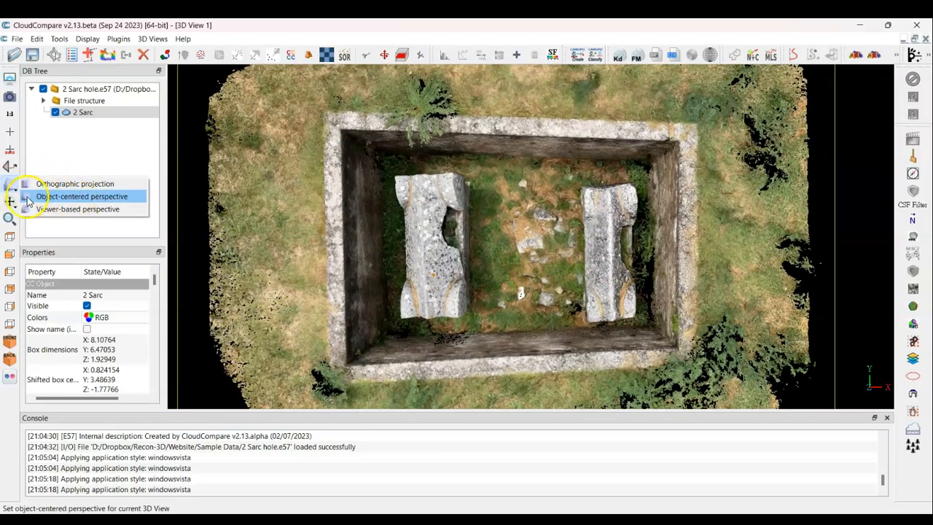
click(526, 241)
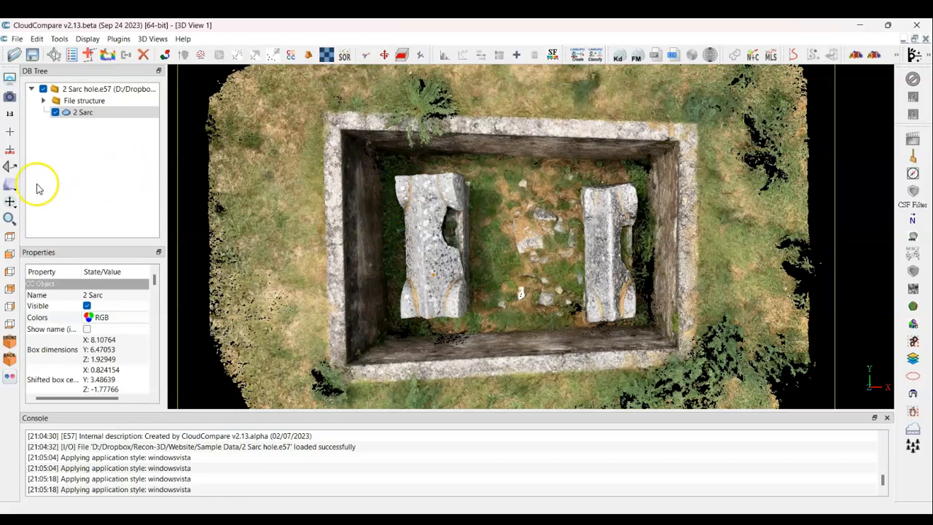
click(10, 177)
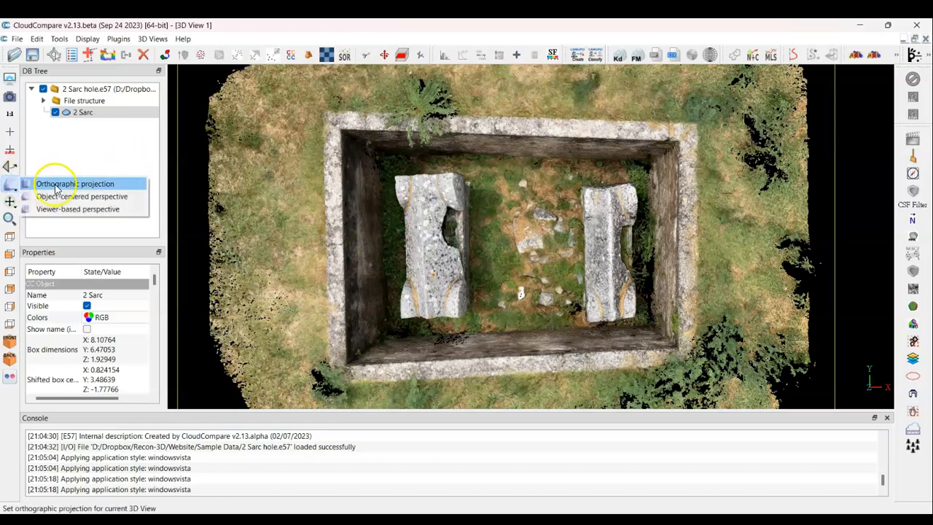
click(55, 185)
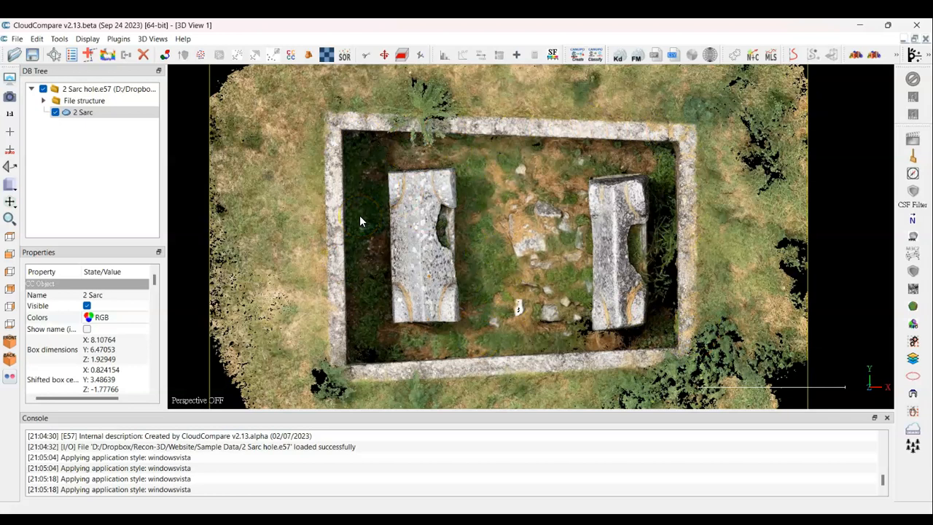
Switch the view mode to viewer-based perspective and rotate the cloud slightly to test it.
click(10, 184)
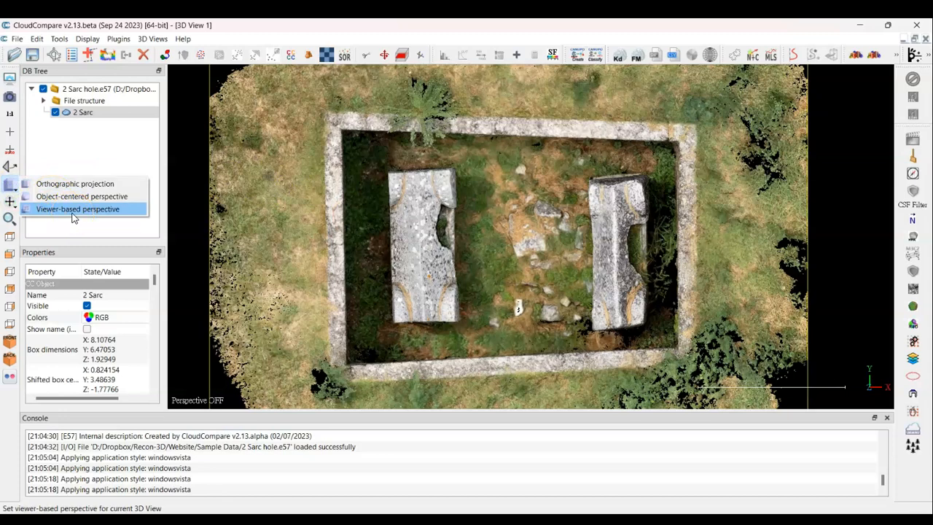
click(73, 209)
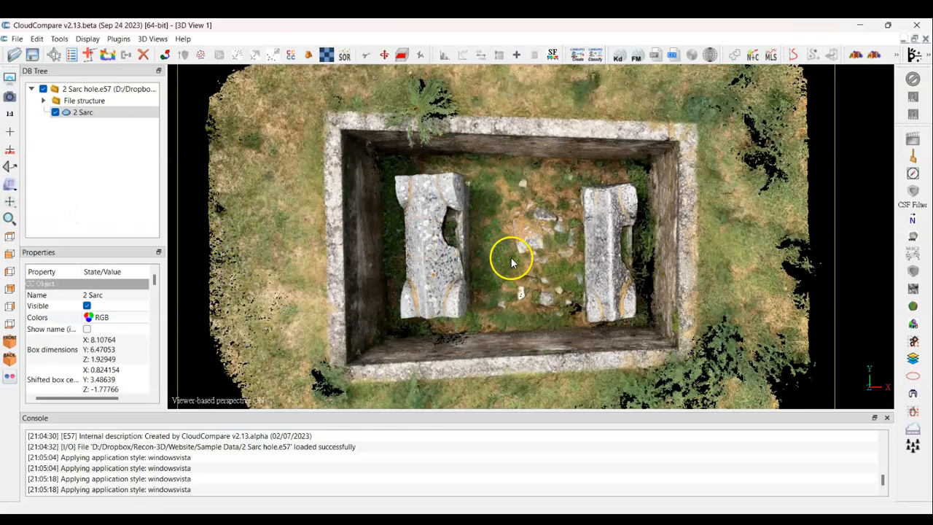
mouse_move(516, 262)
mouse_down()
mouse_move(610, 250)
mouse_move(476, 269)
mouse_move(344, 269)
mouse_move(643, 279)
mouse_move(357, 289)
mouse_move(519, 293)
mouse_move(456, 291)
mouse_move(521, 265)
mouse_move(500, 272)
mouse_move(514, 273)
mouse_up()
click(101, 128)
Switch to object-centered perspective and rotate the cloud around a point picked on the pit floor between the sarcophagi.
click(10, 173)
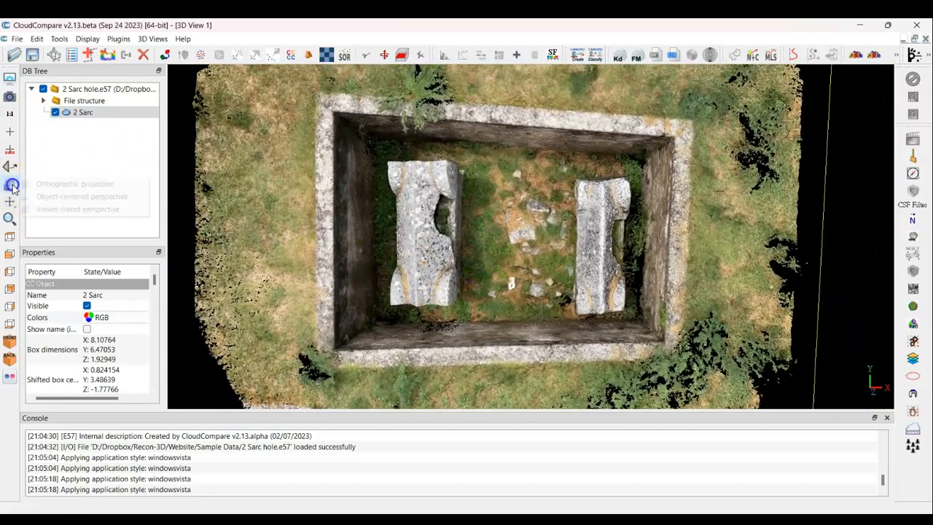
click(53, 194)
drag(490, 255, 543, 260)
double_click(519, 244)
scroll(526, 250, down, 7)
drag(525, 163, 533, 251)
scroll(534, 250, up, 8)
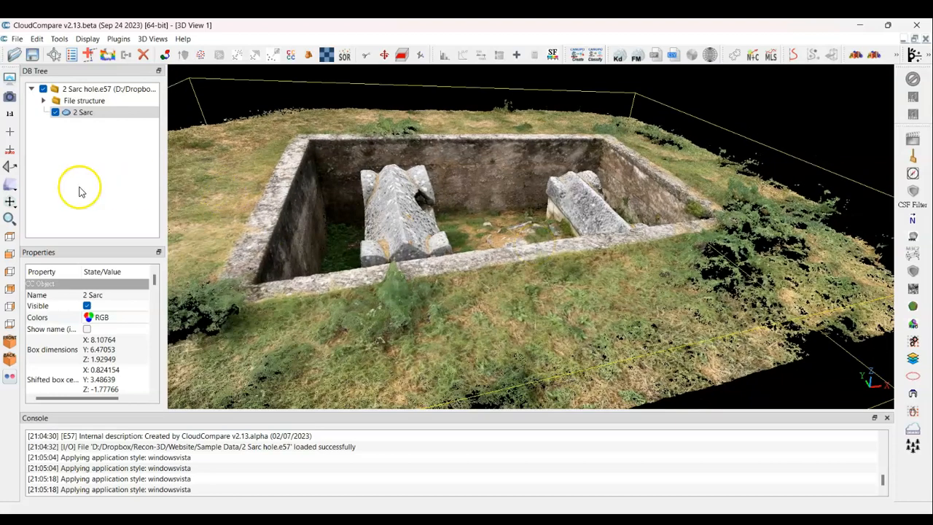
Set the pivot to Always visible, pick a rotation center near the pit's front wall and rotate the cloud around it.
click(10, 203)
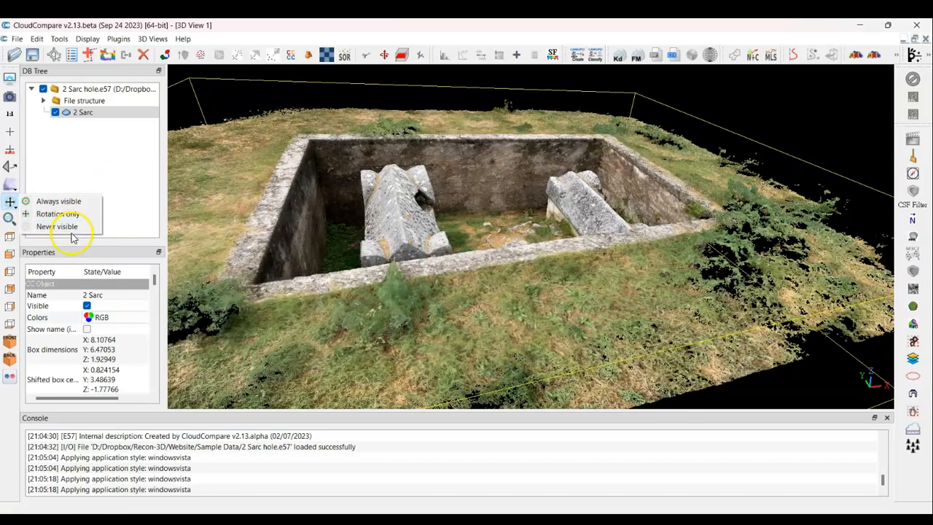
click(62, 201)
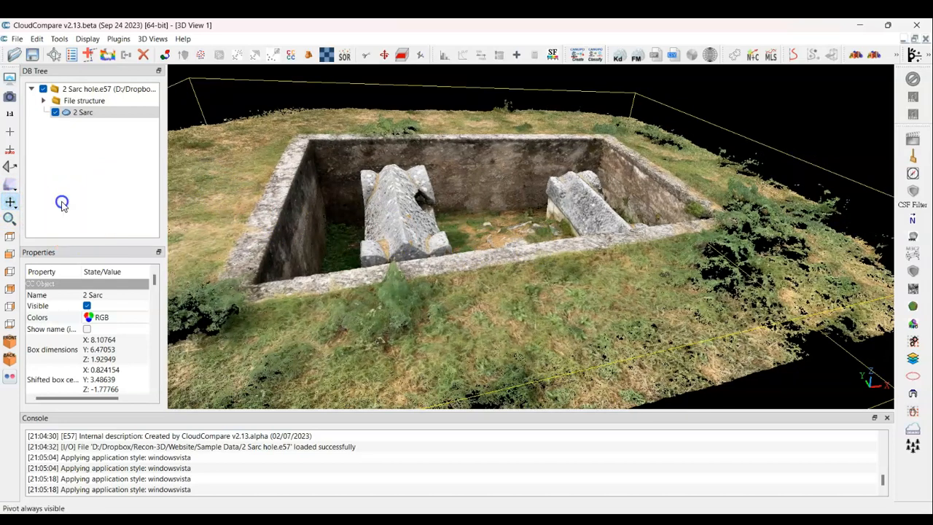
double_click(453, 277)
drag(454, 281, 557, 294)
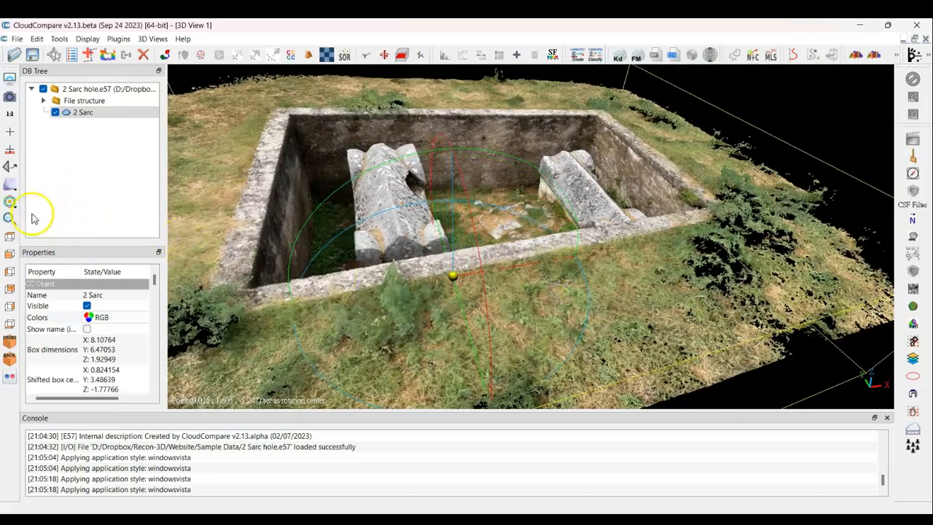
Set the pivot visibility to Rotation only and rotate the cloud in both directions to test it.
click(9, 191)
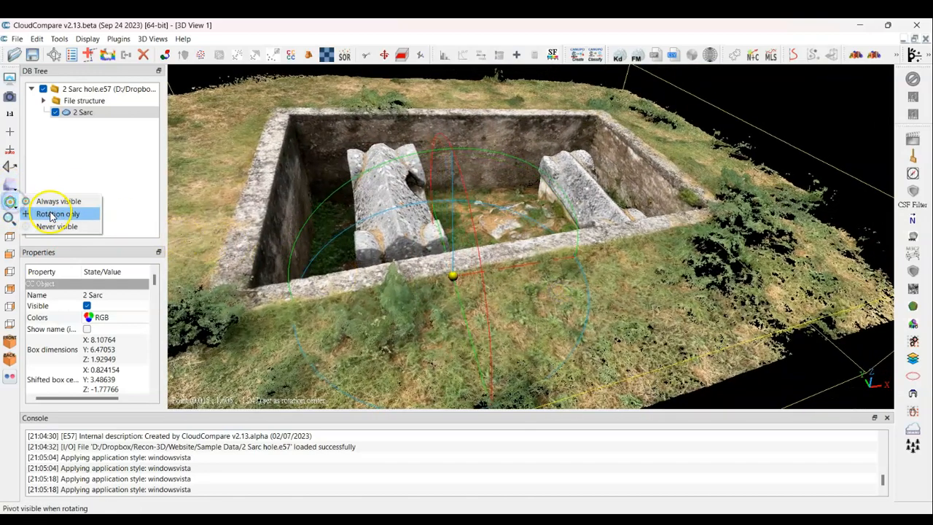
click(51, 212)
drag(683, 265, 513, 302)
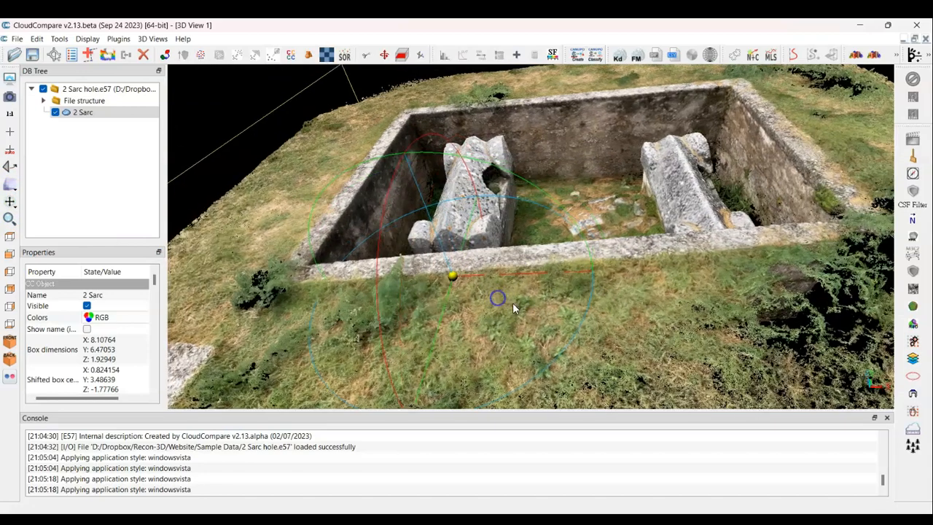
drag(456, 286, 619, 278)
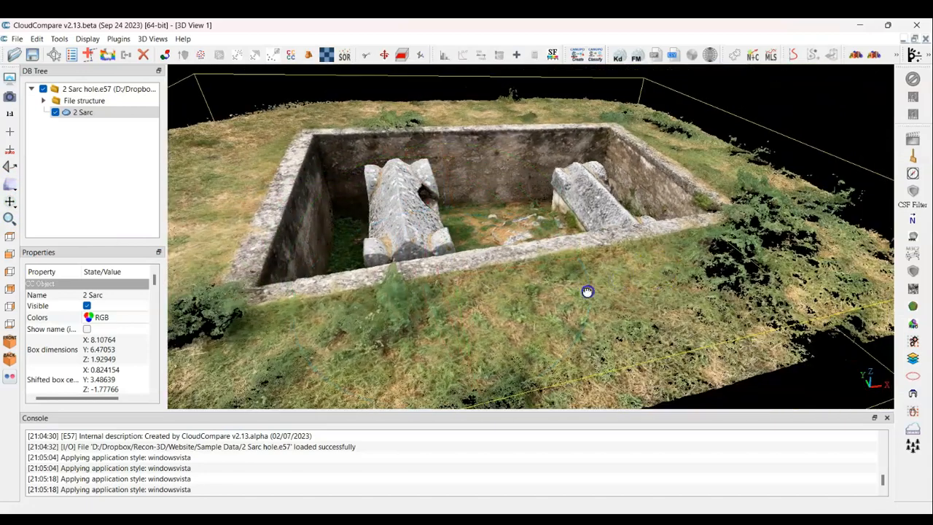
Set the pivot visibility to Never visible and rotate the cloud to test it.
click(9, 206)
click(51, 214)
mouse_move(506, 284)
mouse_down()
mouse_move(396, 301)
mouse_move(520, 292)
mouse_move(424, 289)
mouse_move(564, 285)
mouse_move(502, 290)
mouse_move(535, 279)
mouse_move(509, 281)
mouse_up()
drag(579, 271, 531, 291)
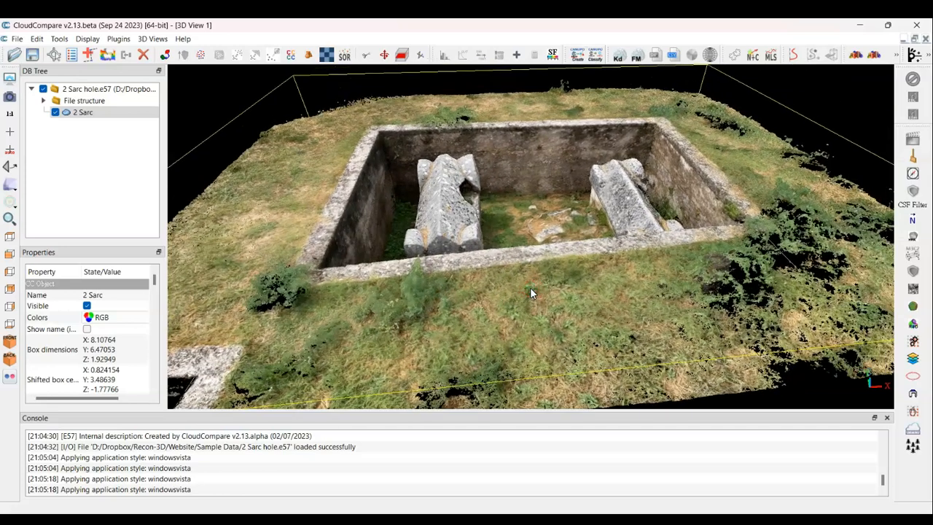
Zoom and center the view on the selected 2 Sarc cloud.
click(6, 220)
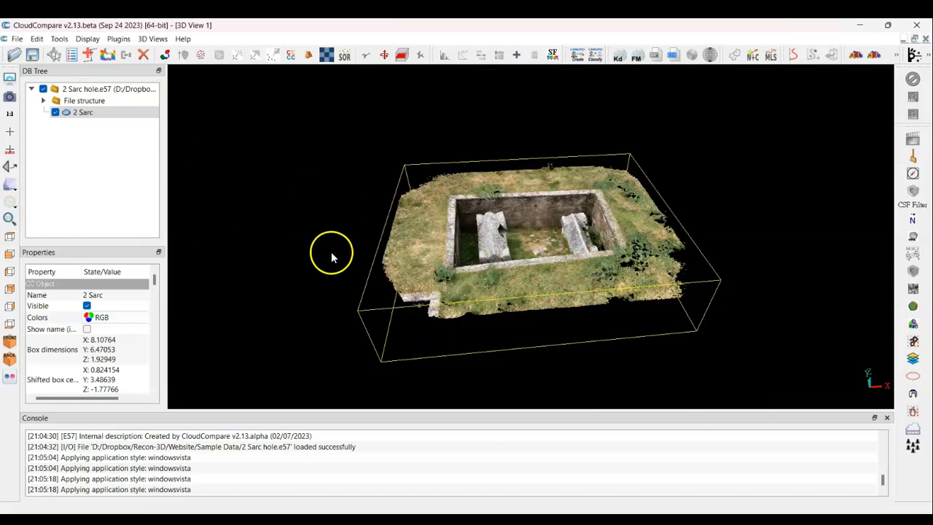
scroll(538, 267, up, 3)
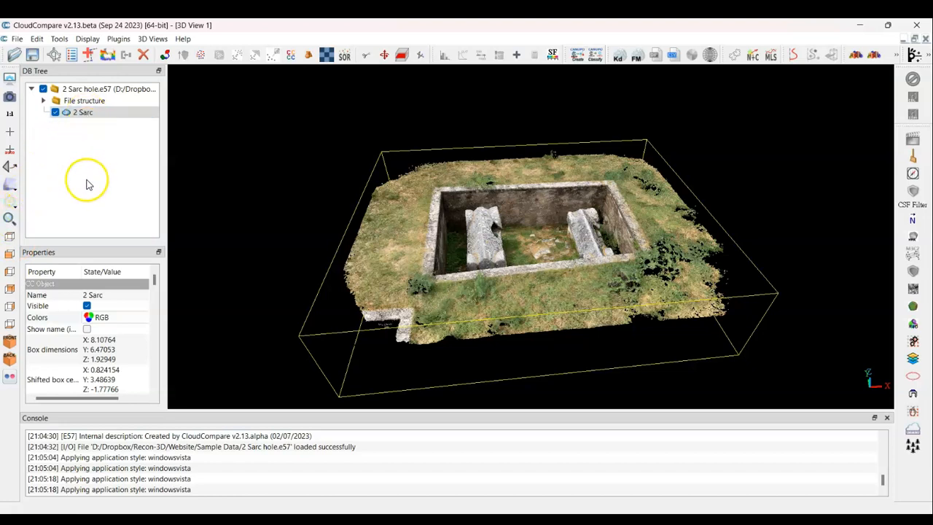
Load the sample file Chevy Impala Front End Damage.e57 from the Sample Data folder alongside the sarcophagus cloud.
click(14, 55)
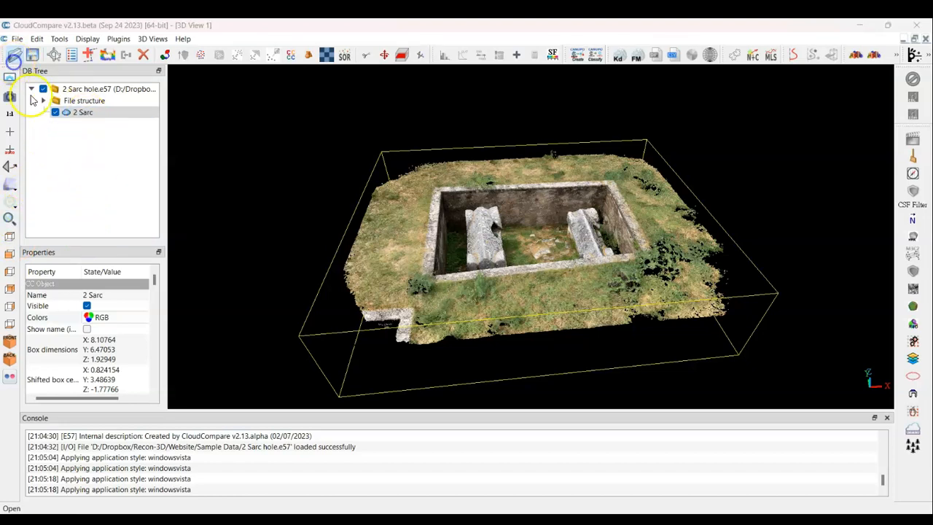
scroll(338, 307, down, 2)
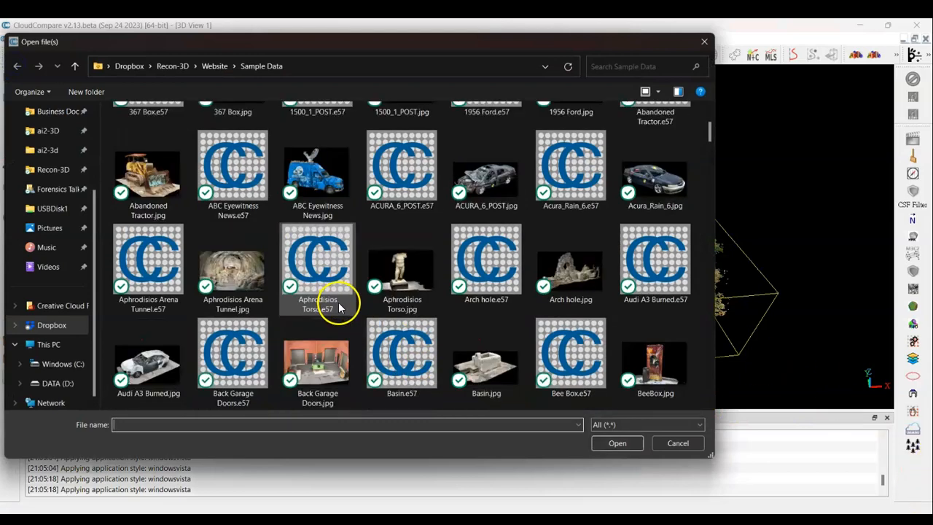
scroll(343, 310, down, 5)
scroll(346, 291, down, 3)
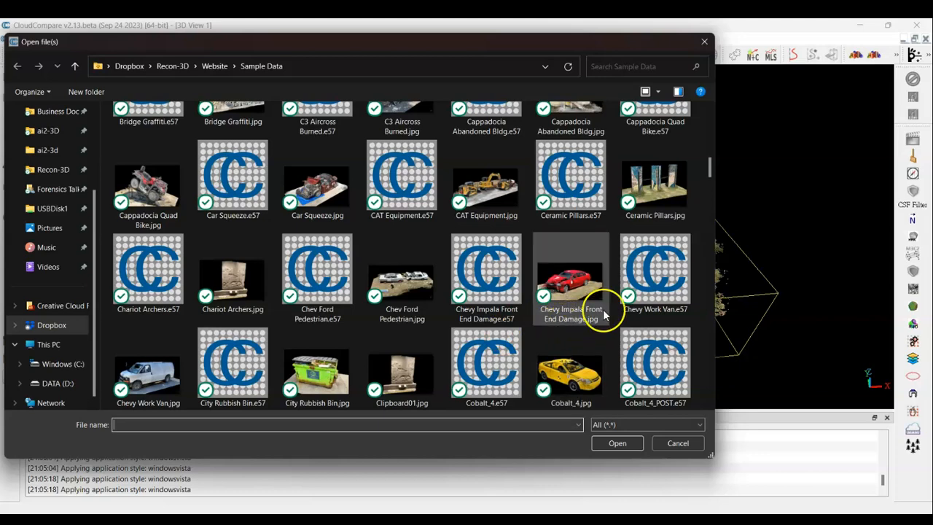
double_click(487, 268)
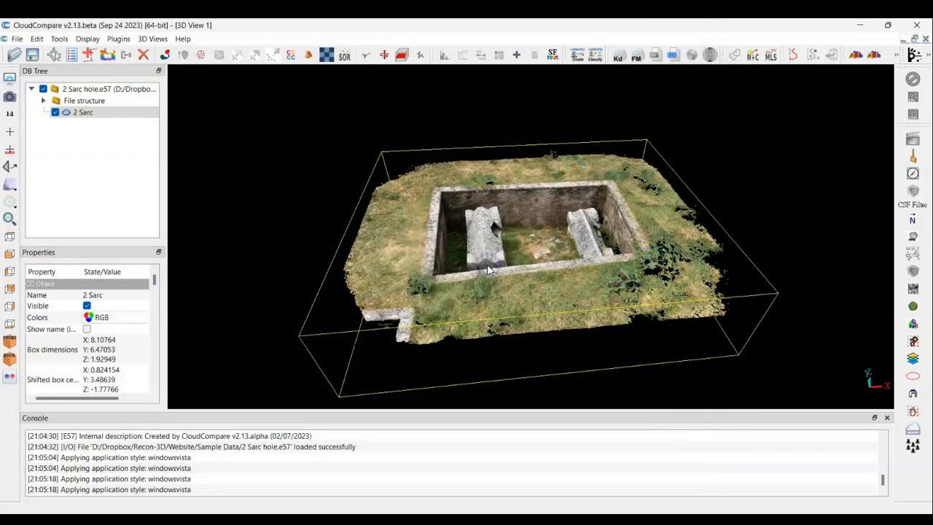
click(600, 276)
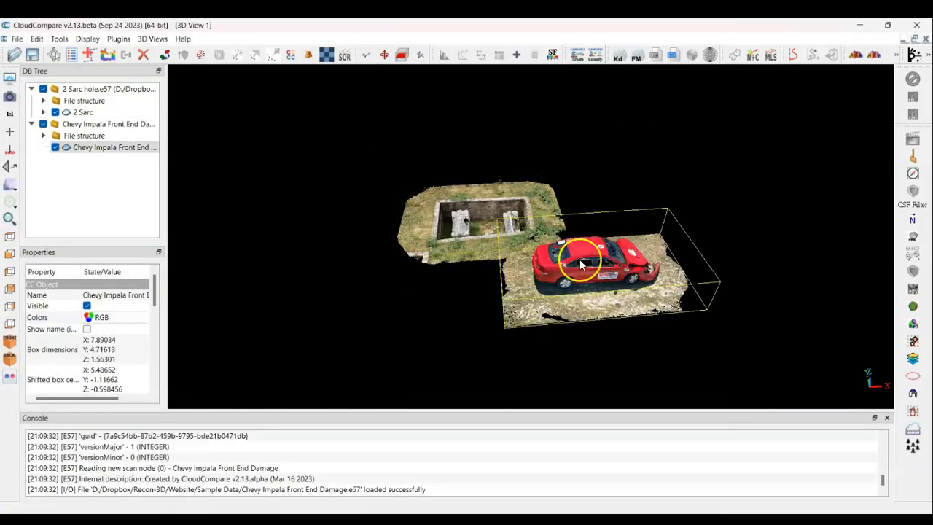
Zoom and center on the Chevy Impala cloud and on the 2 Sarc cloud in turn, and reset the zoom to both clouds.
click(10, 219)
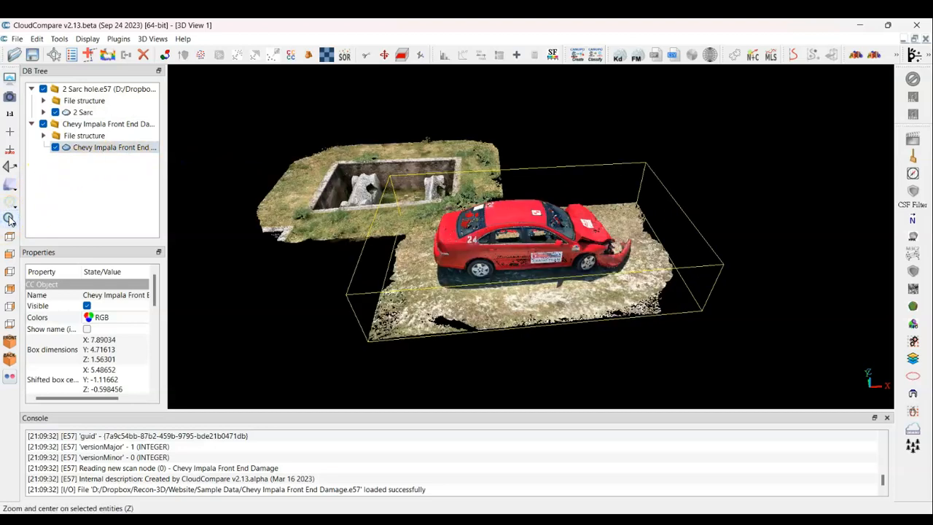
click(81, 112)
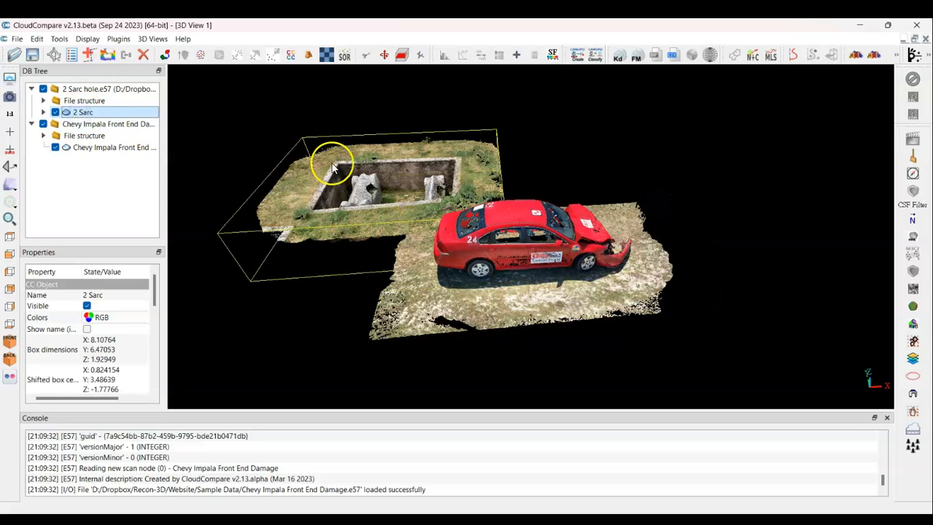
click(9, 221)
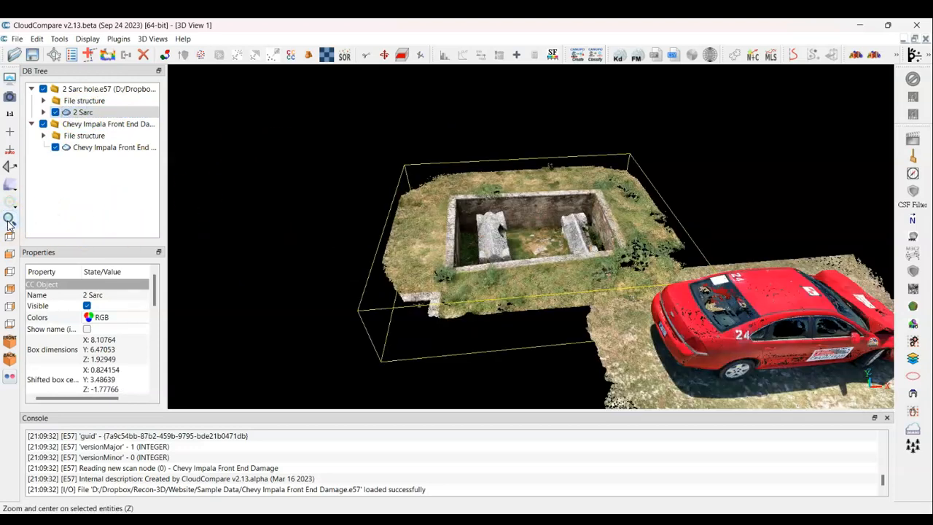
click(10, 115)
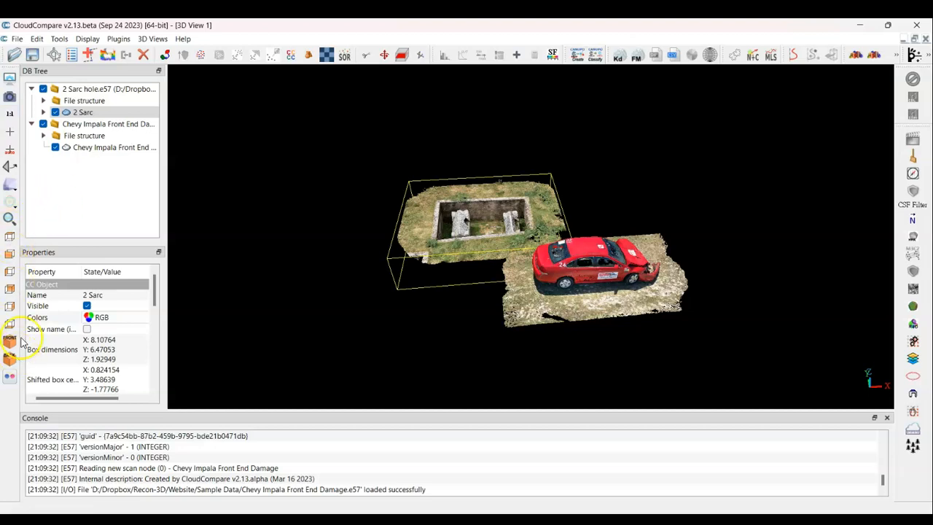
View both clouds from the top, front, left side and back in turn.
click(10, 236)
click(9, 254)
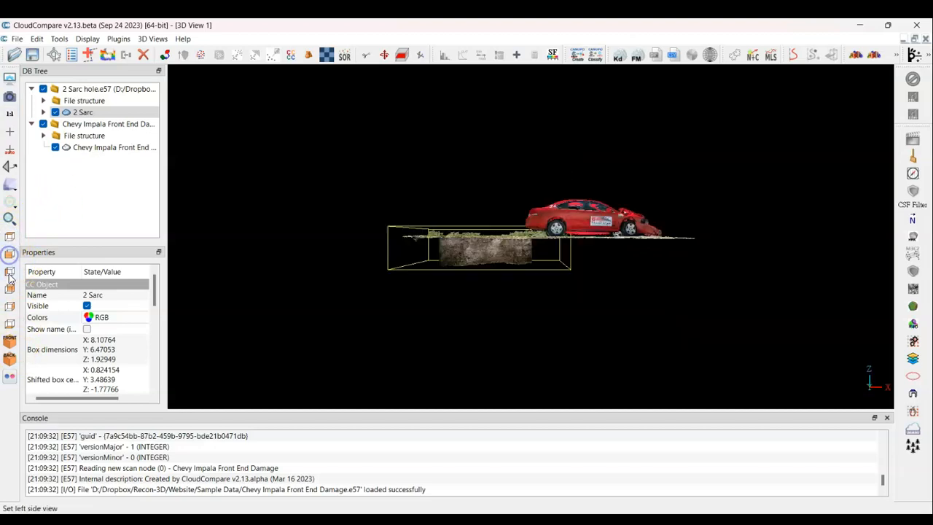
click(9, 275)
click(9, 289)
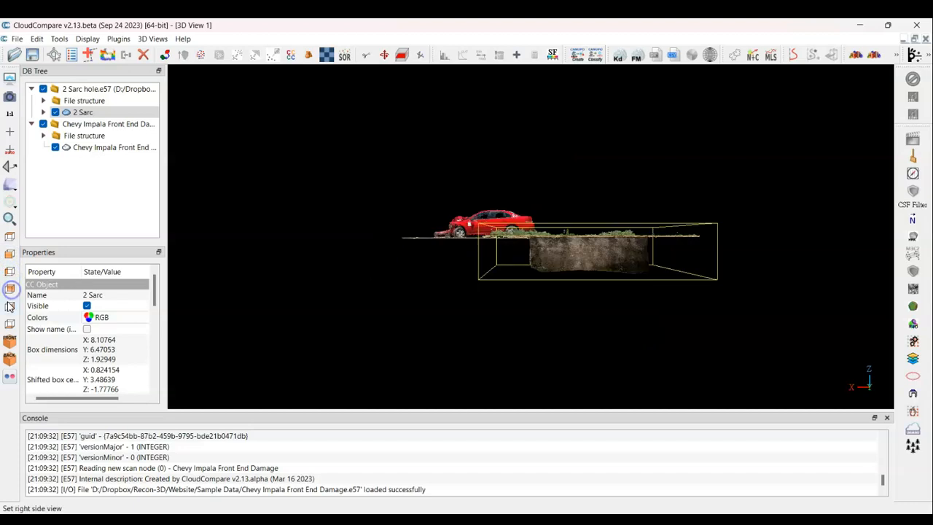
View both clouds in the front isometric view and in the back isometric view.
click(9, 341)
click(11, 345)
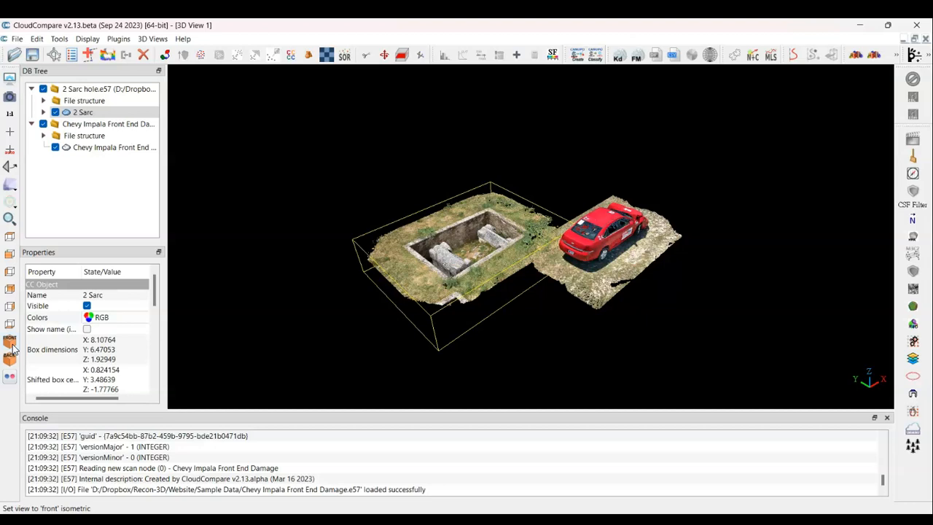
click(10, 360)
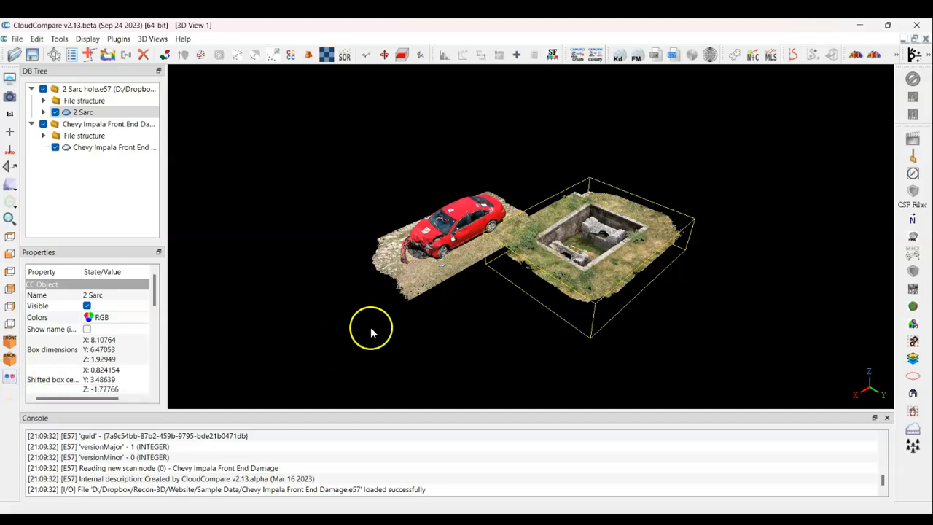
Hide the whole Chevy Impala Front End Damage file group in the 3D view.
scroll(442, 308, up, 3)
scroll(551, 252, up, 2)
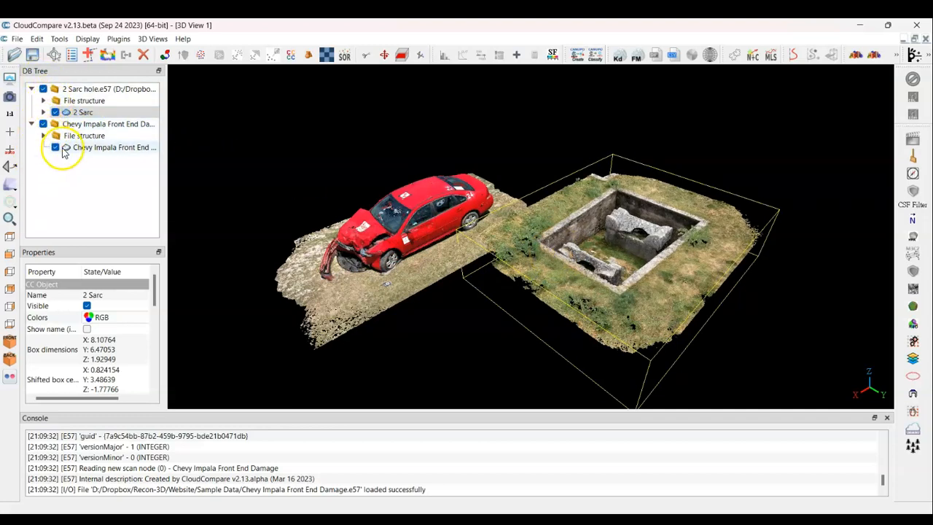
click(43, 124)
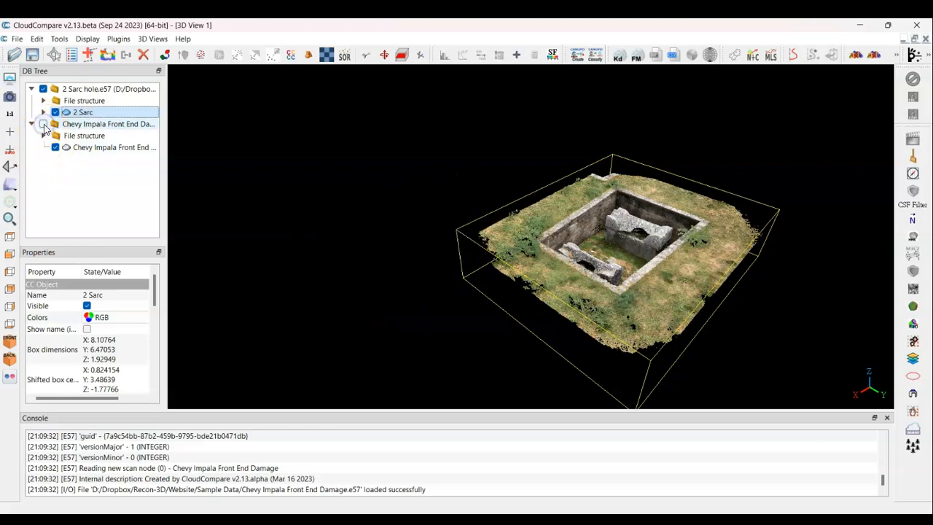
Toggle the visibility of the whole Chevy Impala Front End Damage file group several times, finishing with it shown.
click(43, 125)
click(43, 124)
click(43, 125)
click(44, 125)
click(43, 125)
click(43, 125)
click(43, 125)
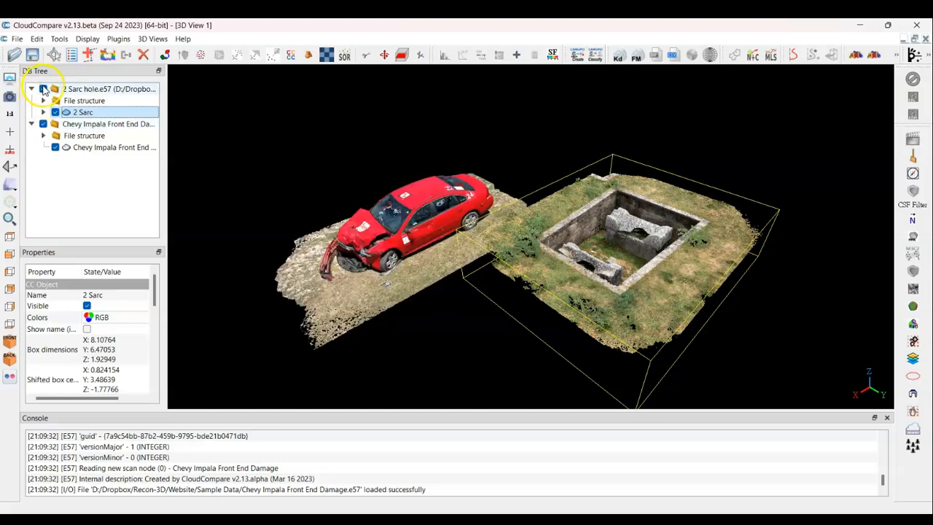
Hide and show the whole 2 Sarc hole.e57 file group, and do the same for its 2 Sarc cloud alone.
click(43, 89)
click(43, 89)
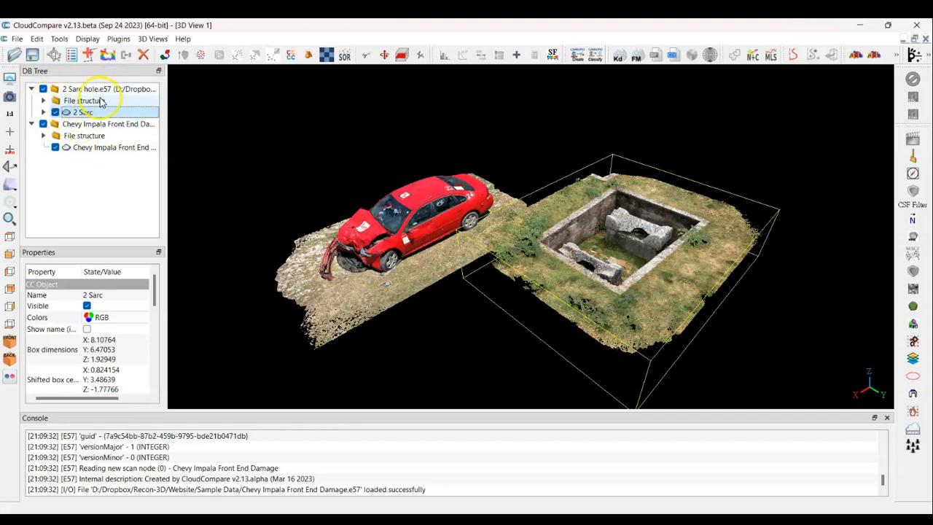
click(55, 112)
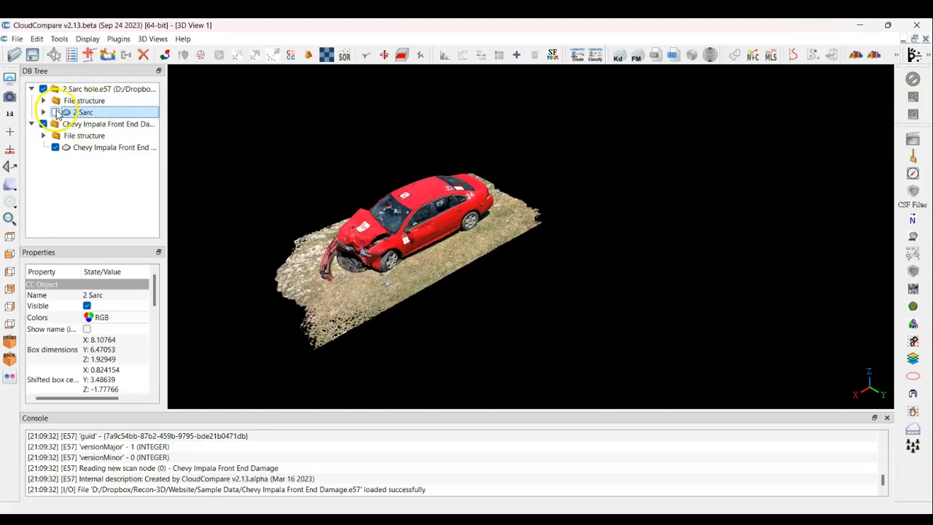
click(55, 112)
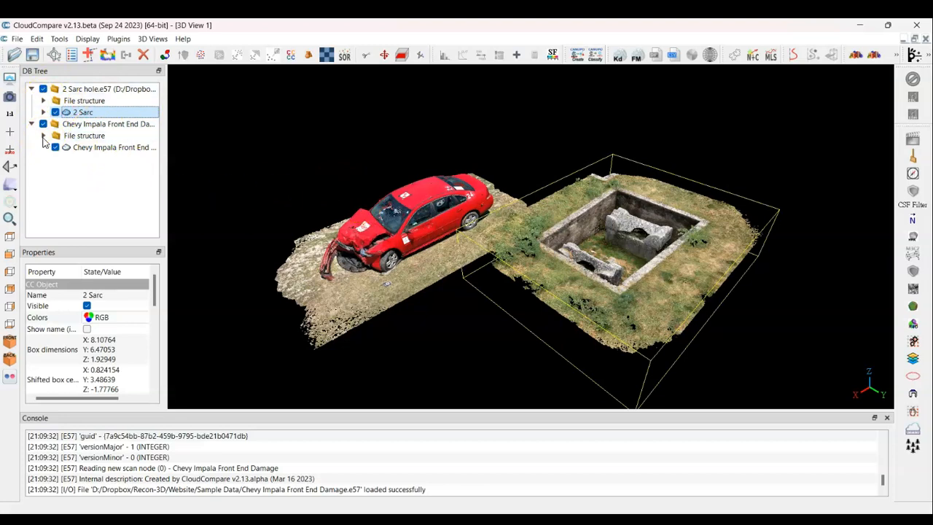
scroll(510, 286, down, 3)
drag(510, 286, 512, 308)
scroll(366, 396, up, 3)
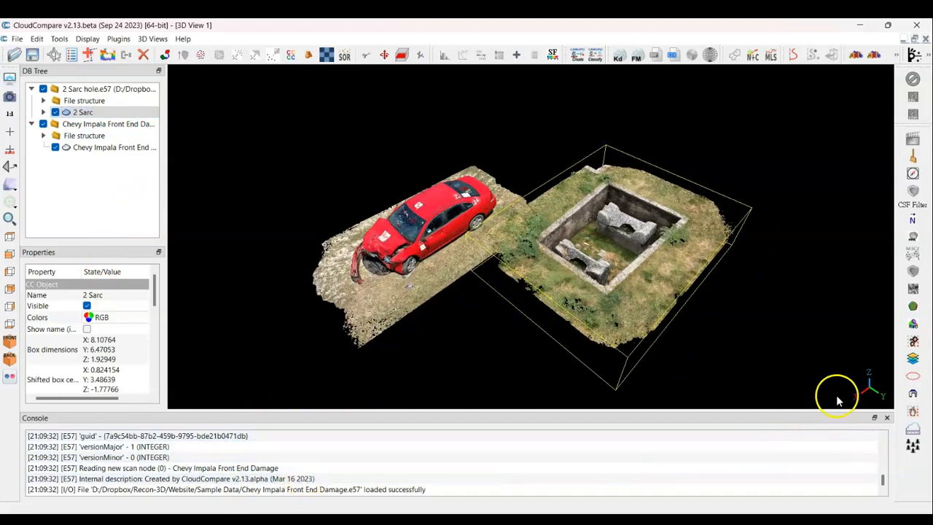
Close the console and switch its display on and off several times, finishing with the console shown.
click(887, 418)
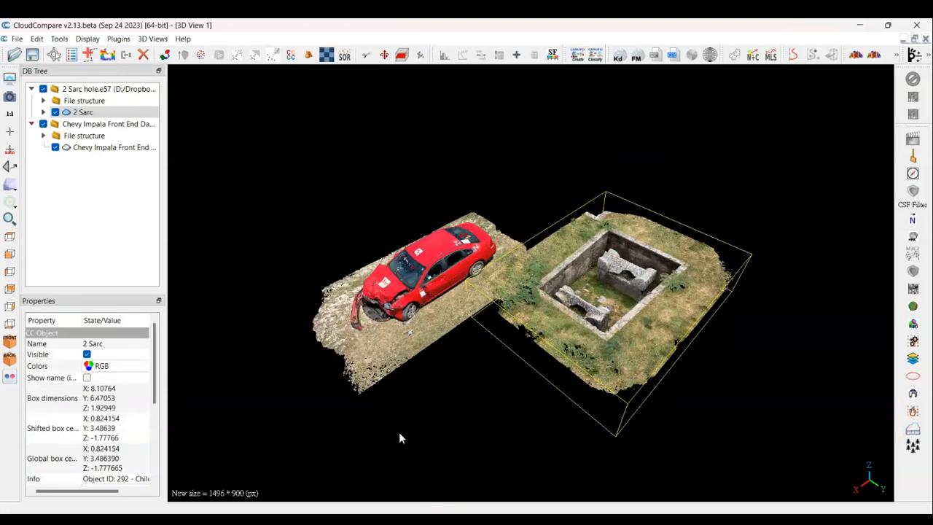
key(F8)
key(F8)
key(F8)
key(F8)
key(F8)
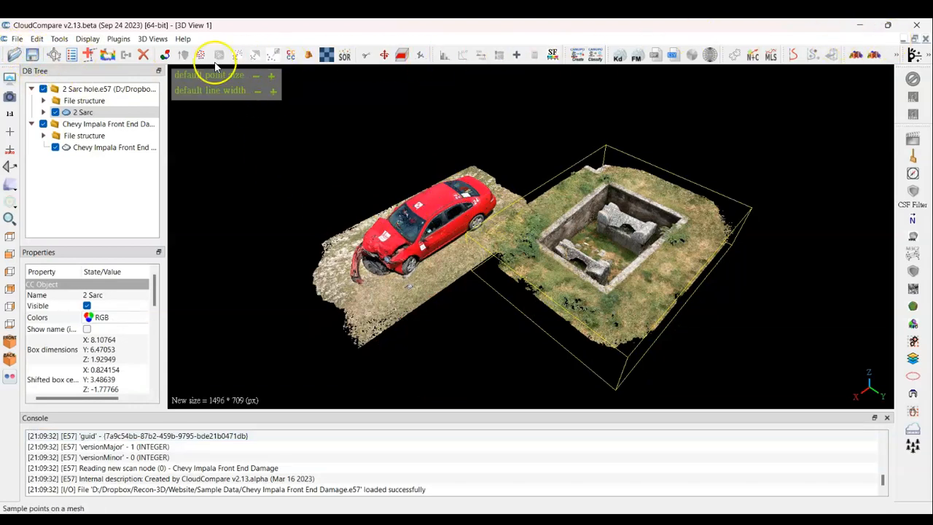
Hide the Chevy Impala file group and fill the 3D view with the 2 Sarc cloud at a low oblique angle.
drag(446, 212, 292, 182)
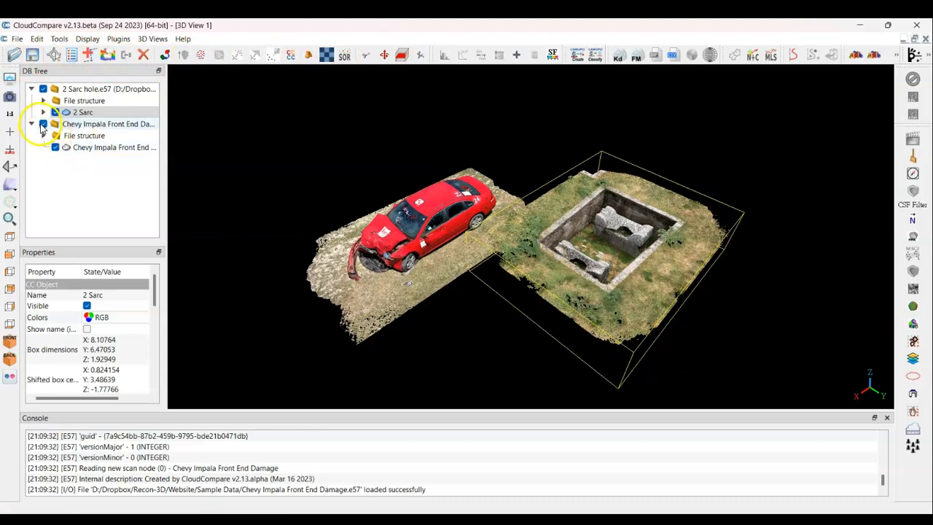
click(43, 124)
click(9, 113)
drag(481, 264, 517, 188)
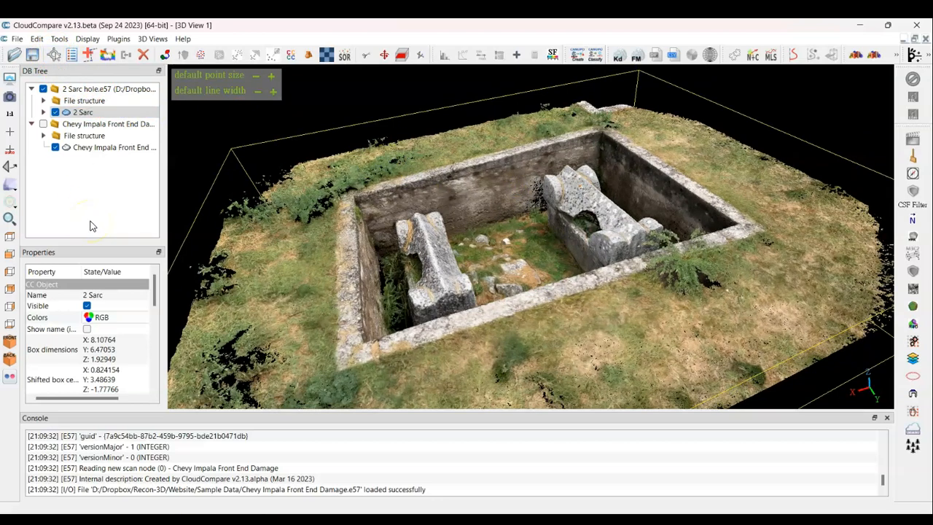
Select the Chevy Impala cloud and the 2 Sarc cloud in turn, finishing with the 2 Sarc cloud selected.
click(111, 117)
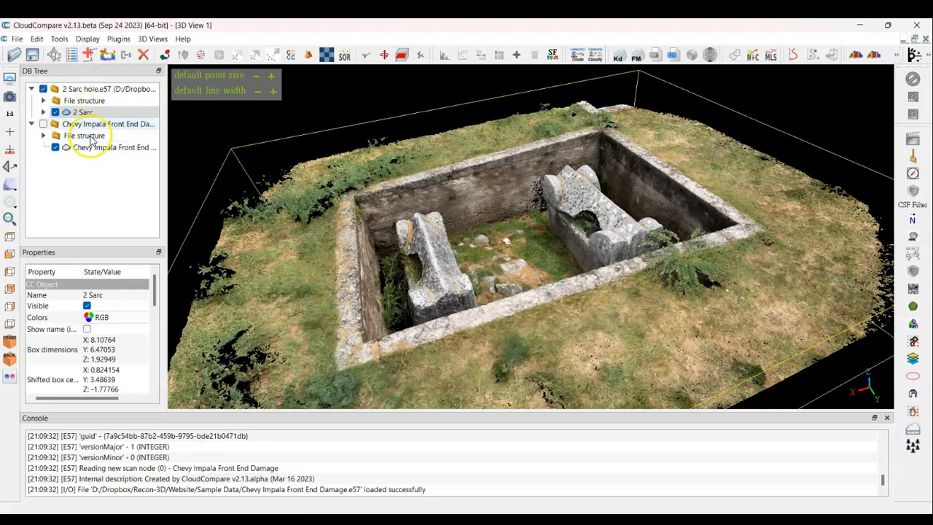
click(108, 148)
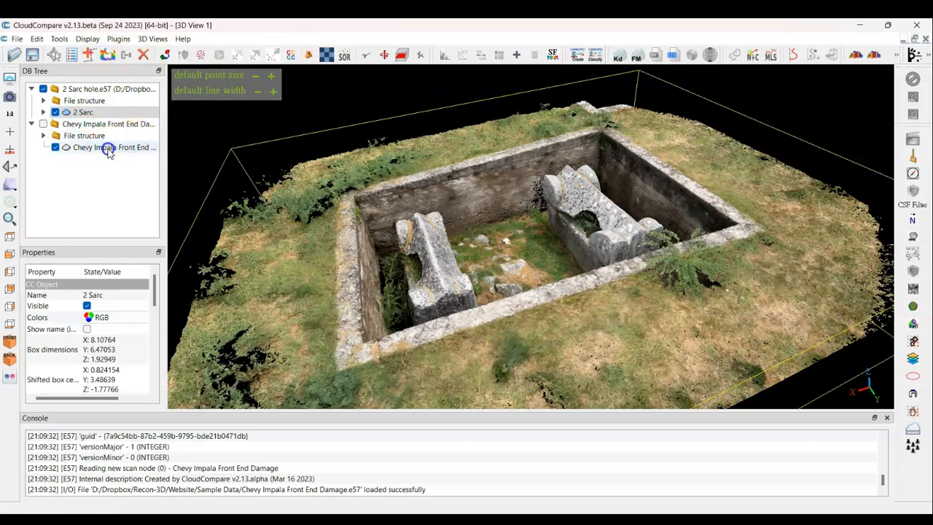
click(97, 113)
click(98, 156)
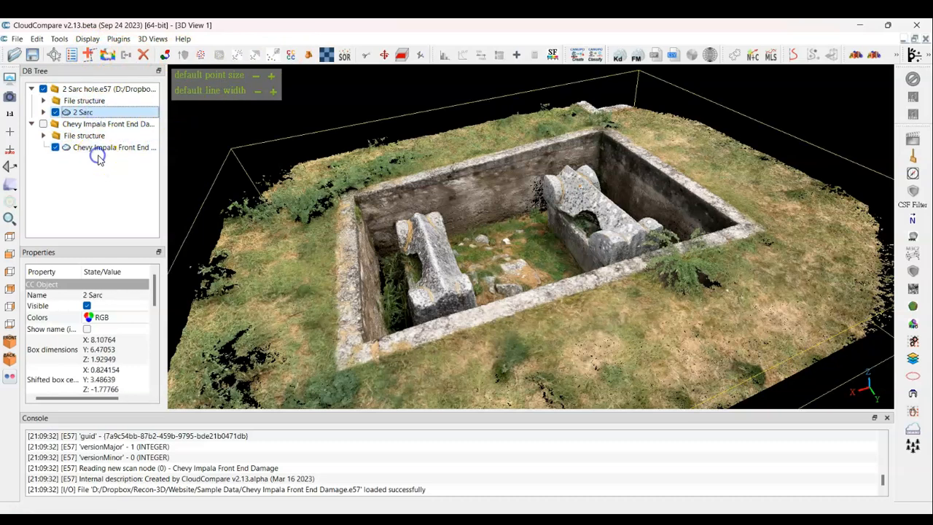
click(83, 113)
Pick single points on the grass and pit wall to read their coordinates and colors, and move the last label above its point.
click(53, 56)
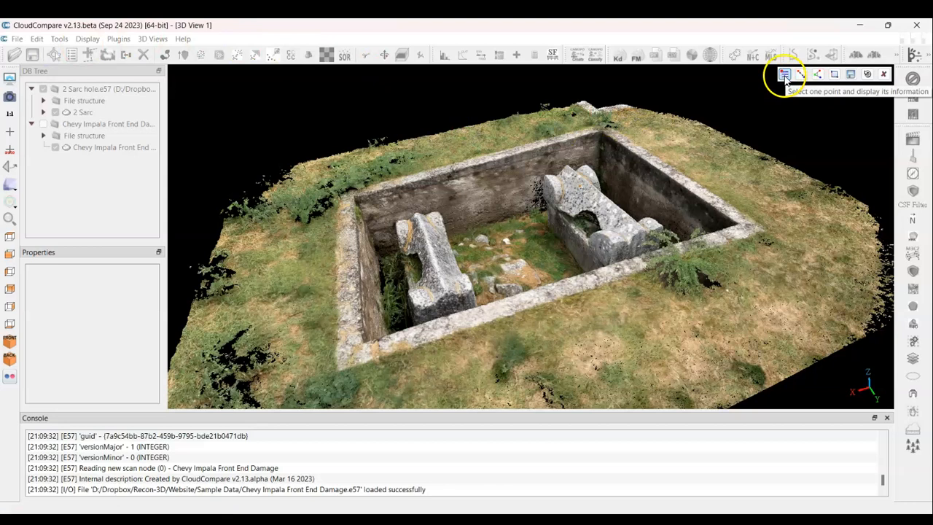
click(808, 258)
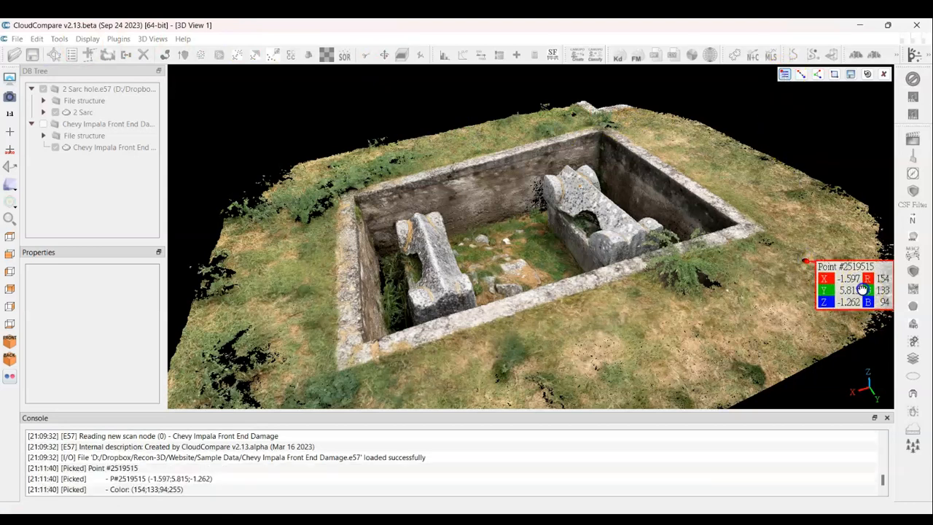
click(672, 278)
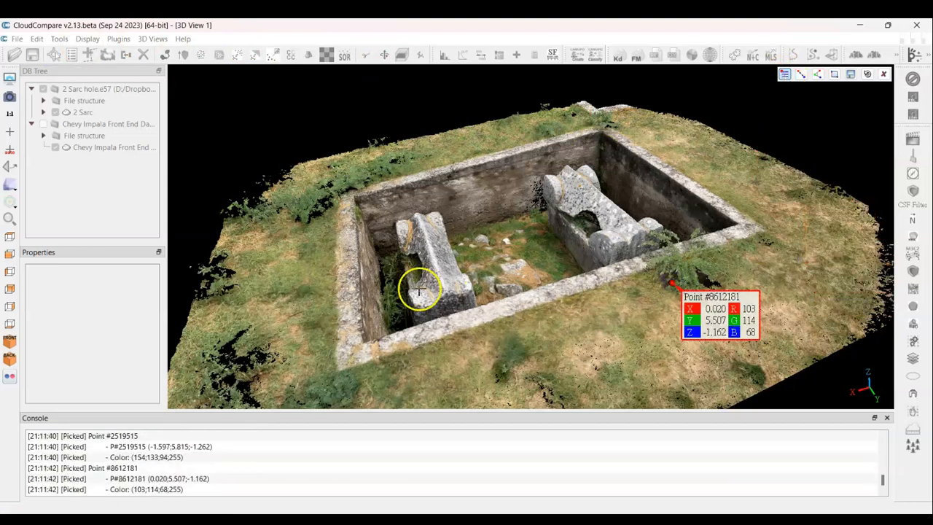
click(356, 286)
click(277, 274)
drag(349, 309, 293, 189)
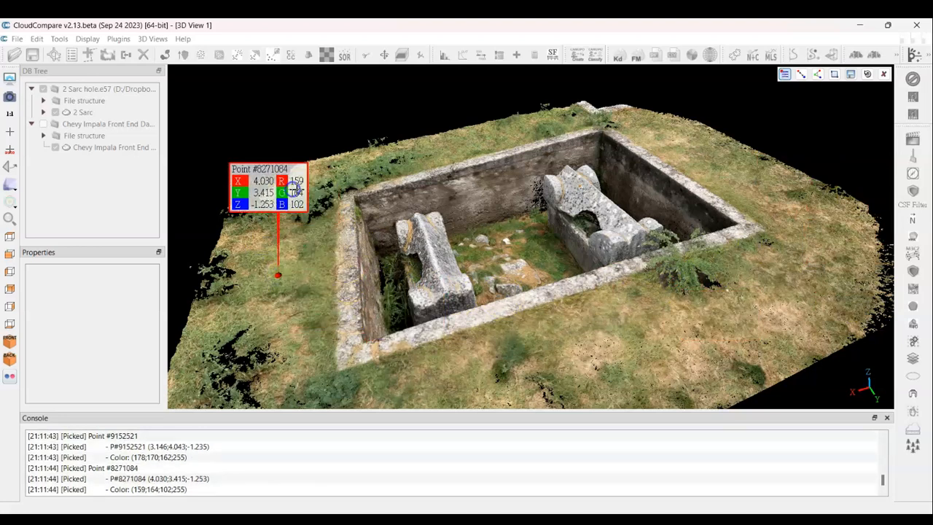
Measure the point-to-point distance between the two corners of the pit's front edge and move the label clear of the line.
click(801, 76)
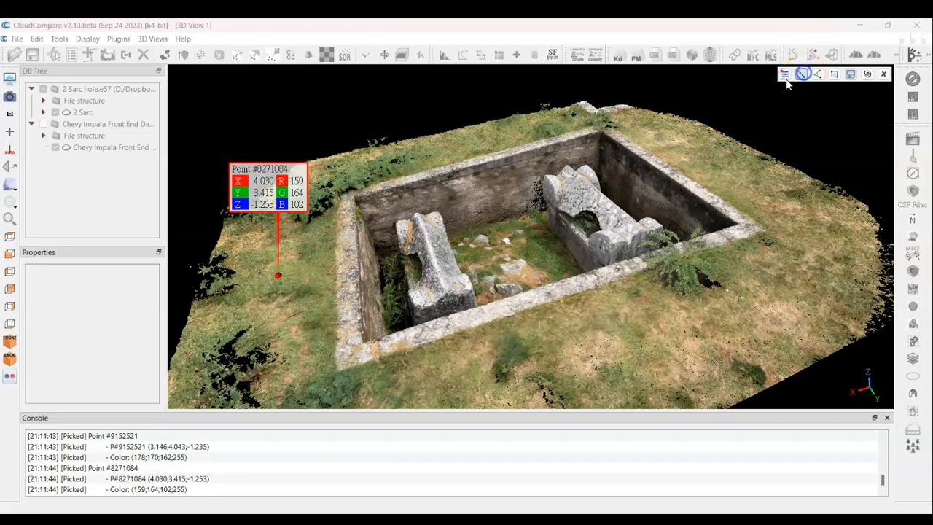
click(339, 376)
click(768, 233)
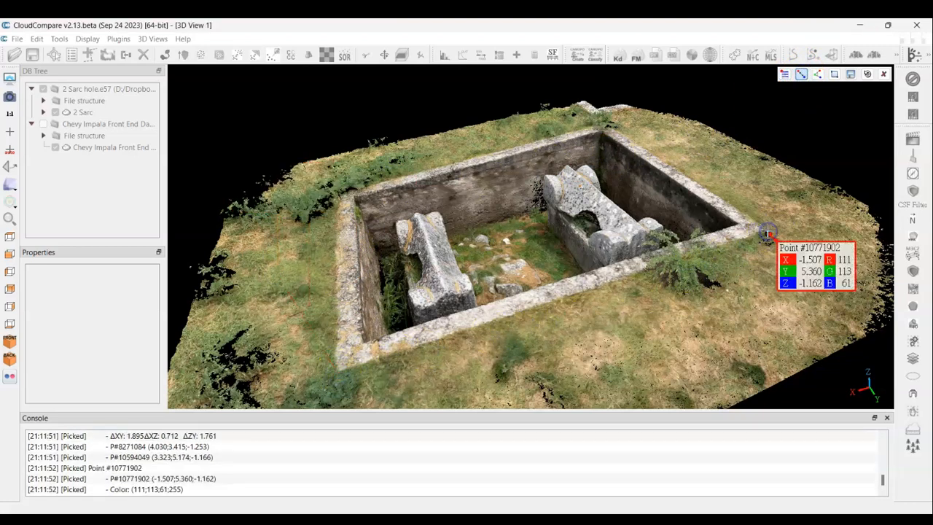
click(339, 372)
drag(798, 281, 538, 155)
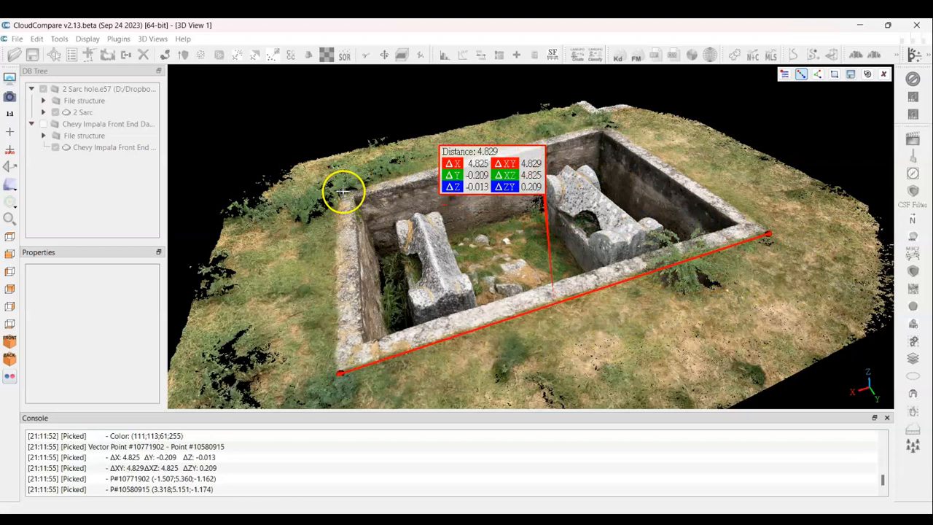
Measure the distance across the pit between its two side walls, reposition the label, and leave point picking.
click(334, 262)
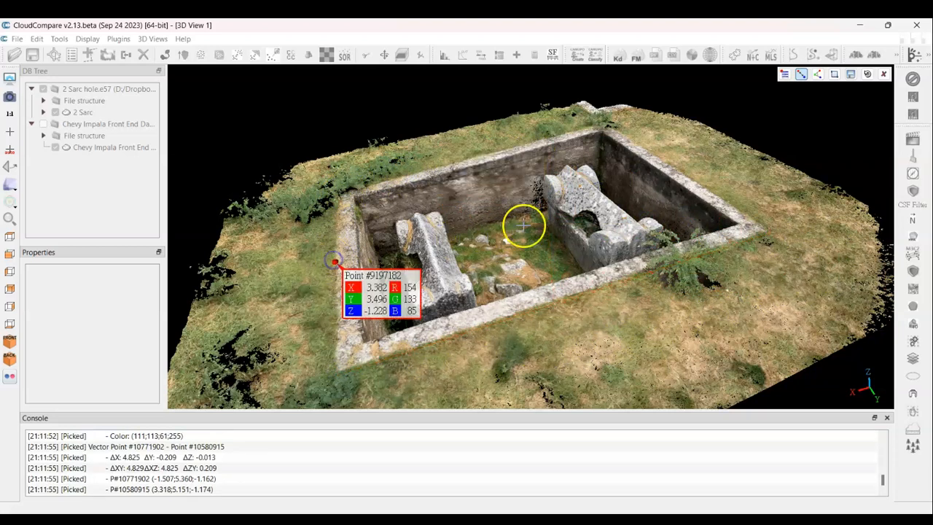
click(680, 166)
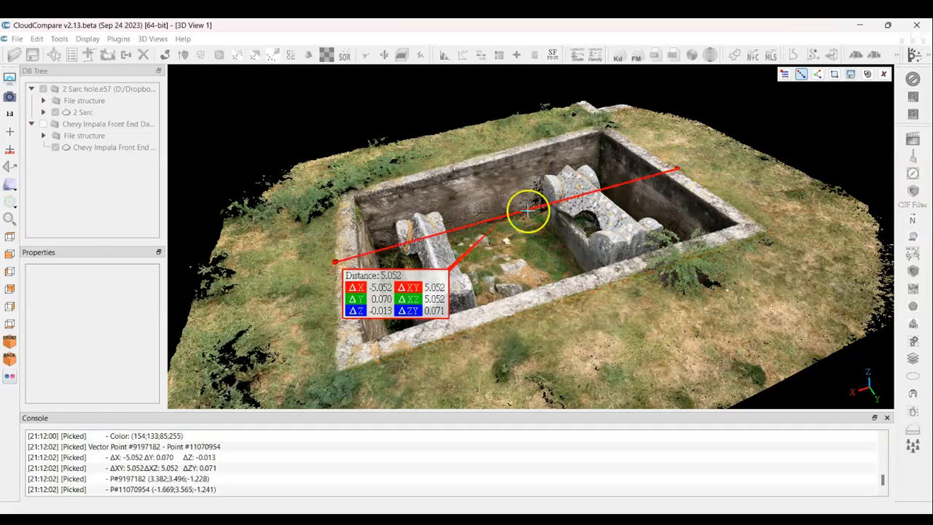
drag(430, 294, 405, 150)
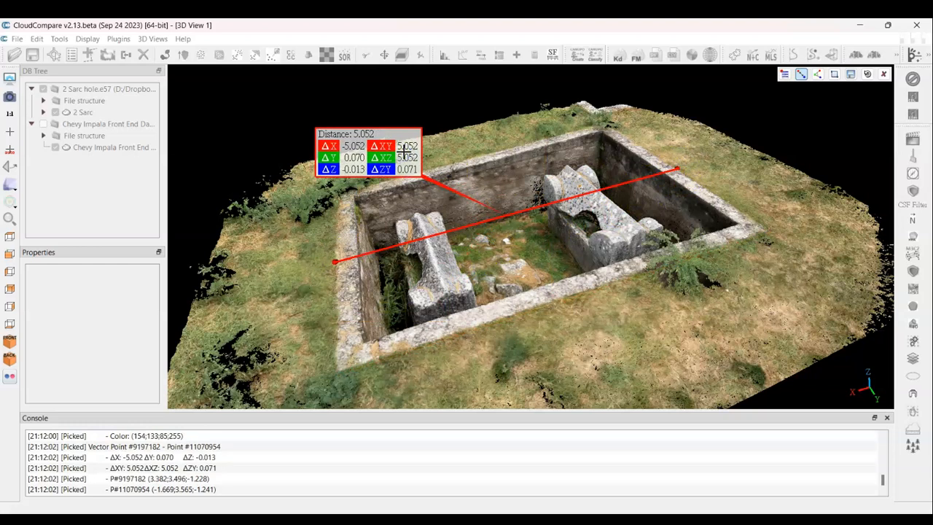
click(884, 75)
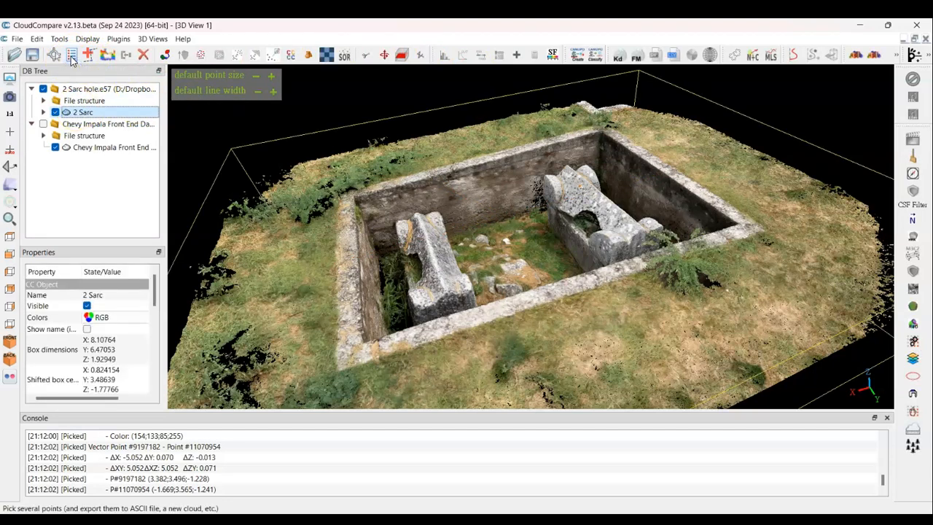
Pick a list of five points on the grass around the pit with point list picking, and close the list without saving it.
click(72, 58)
click(283, 231)
click(272, 307)
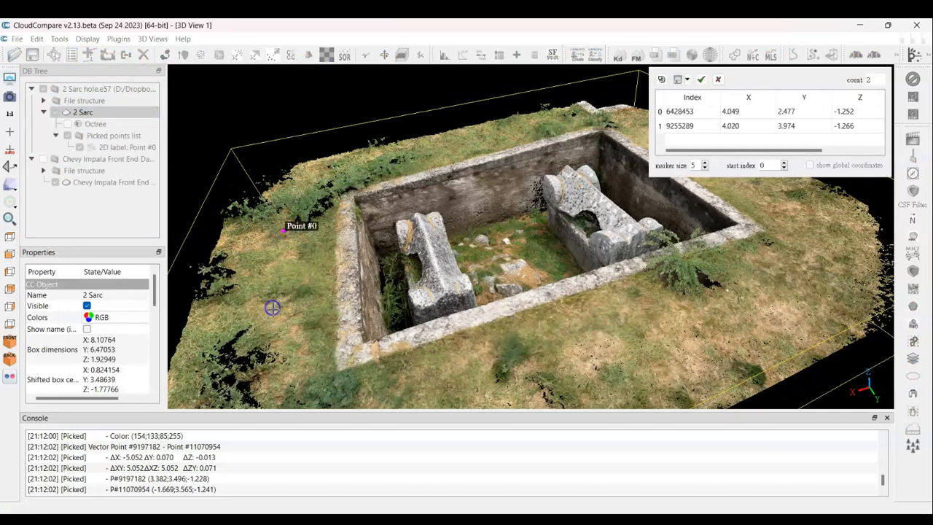
click(325, 378)
click(461, 387)
click(587, 372)
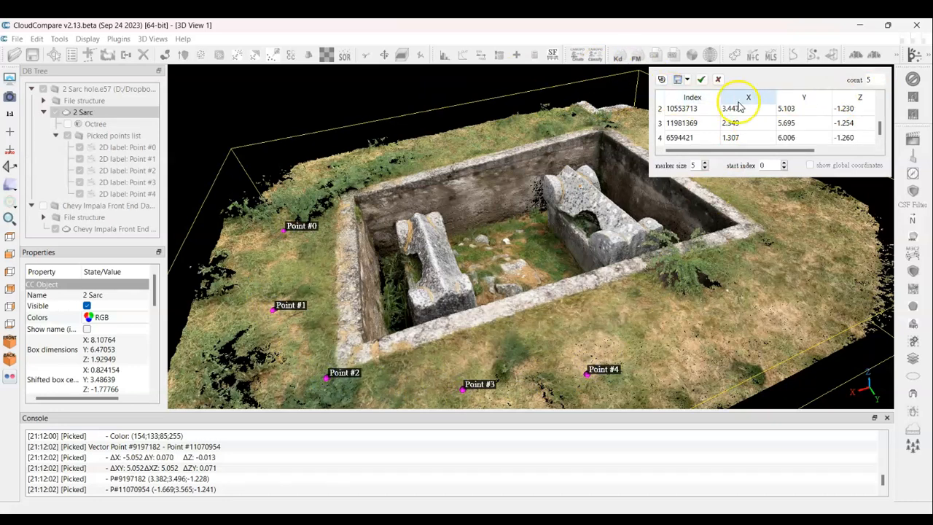
click(719, 78)
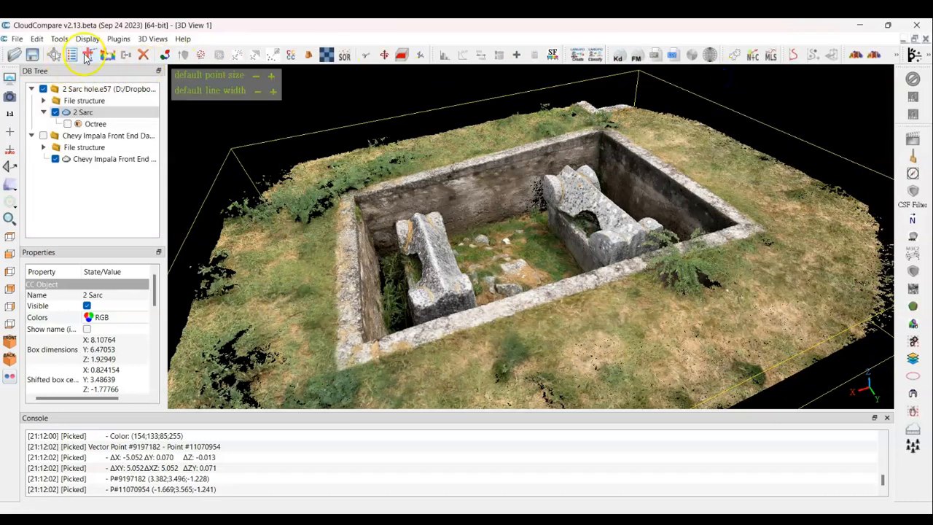
Trace a polyline around the pit's outer rim through its four corners back to the start, and save it.
click(89, 57)
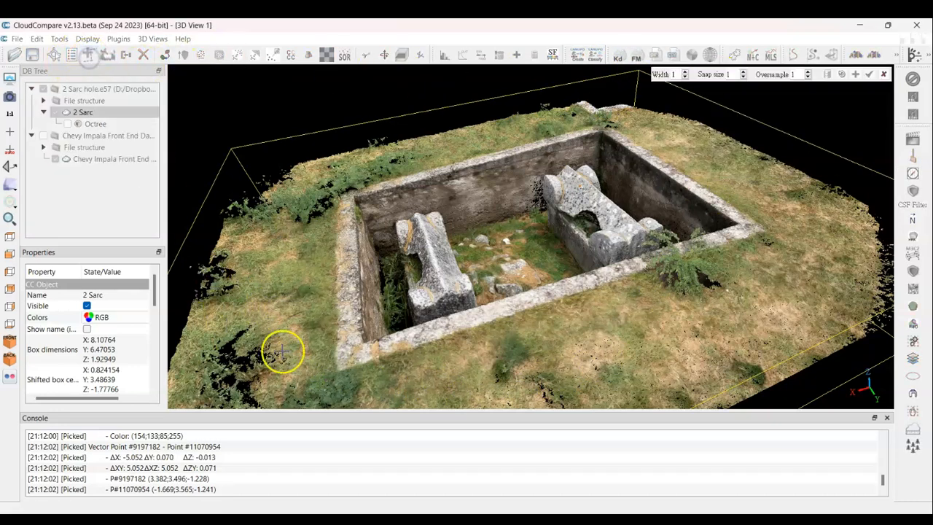
click(338, 370)
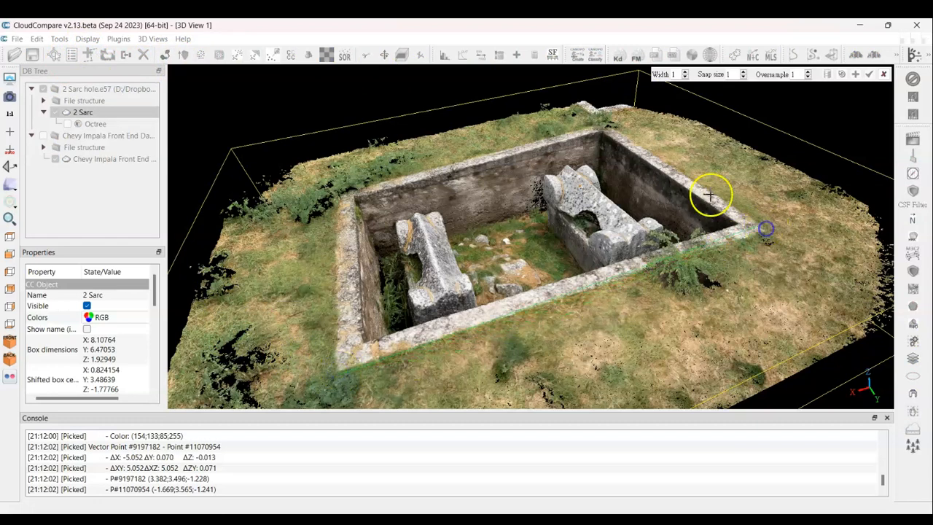
click(604, 115)
click(328, 194)
click(332, 375)
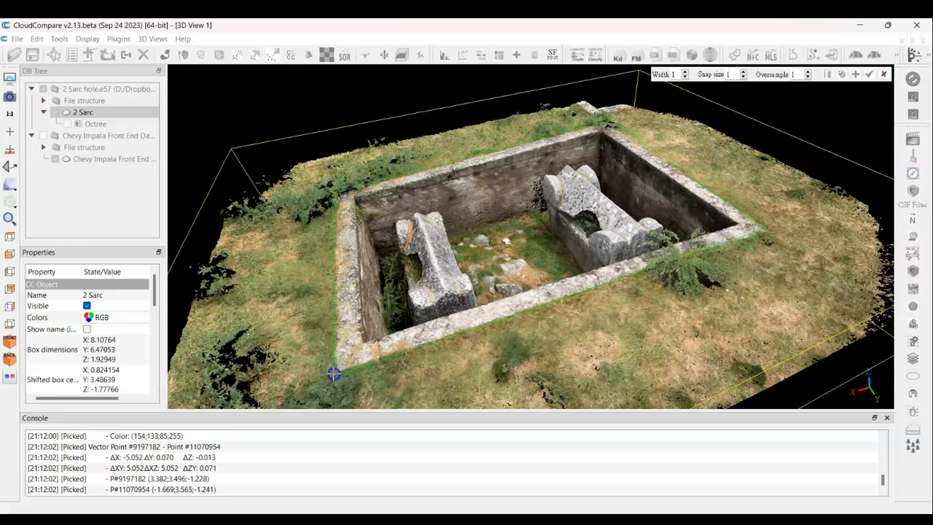
right_click(360, 375)
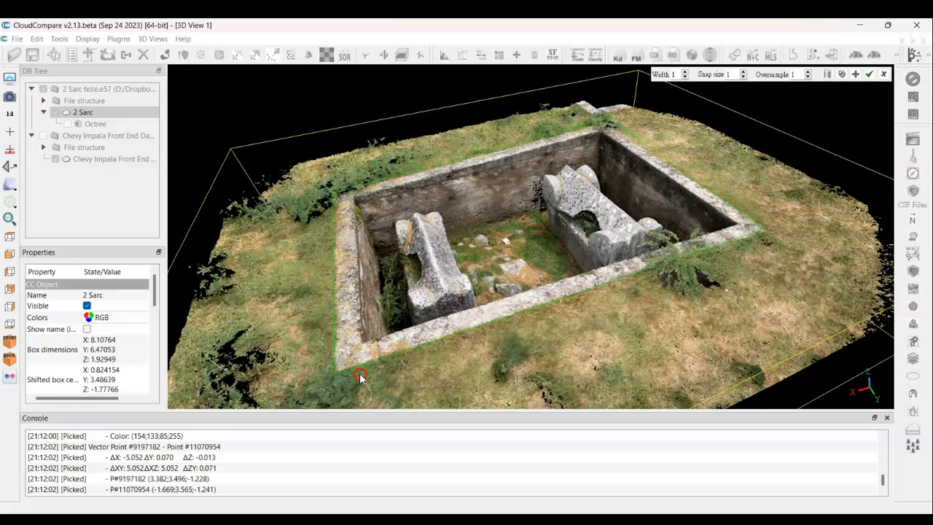
drag(423, 298, 387, 277)
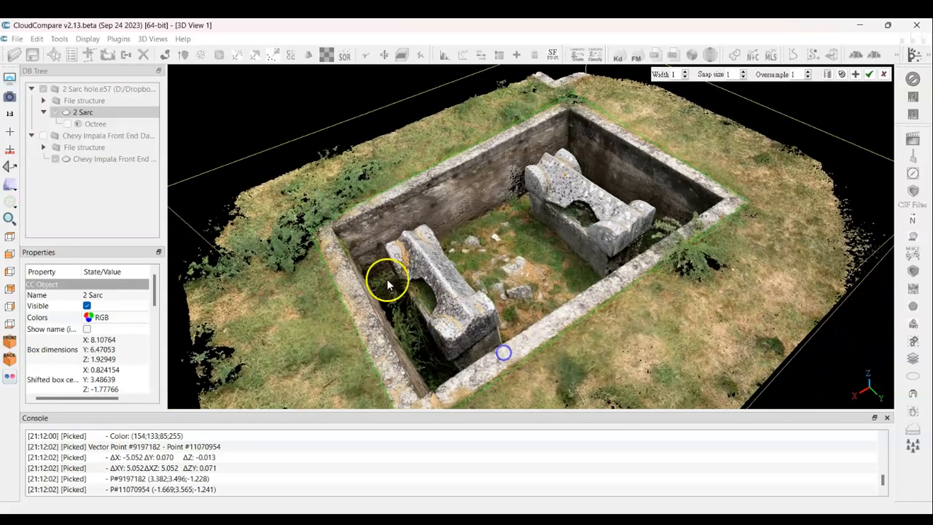
click(869, 74)
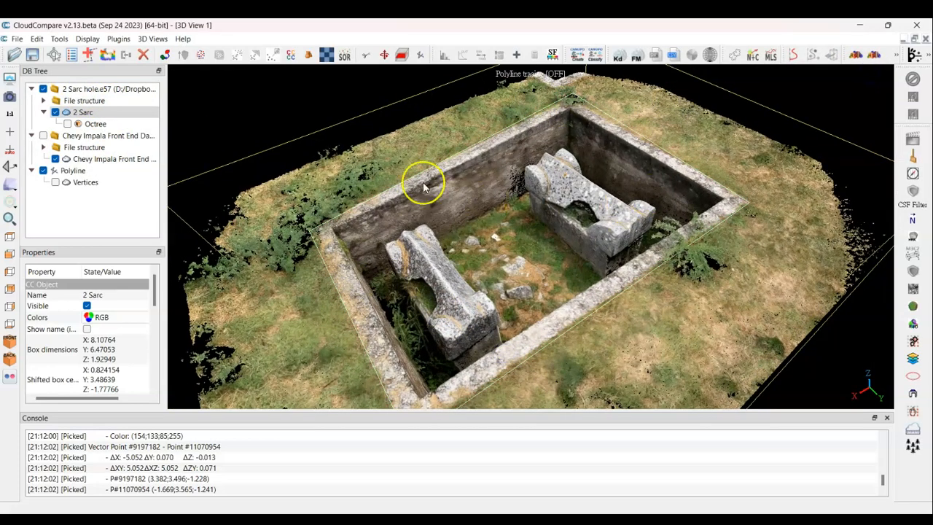
Hide the 2 Sarc cloud to view the traced polyline alone, and show the cloud again, keeping it selected.
click(55, 113)
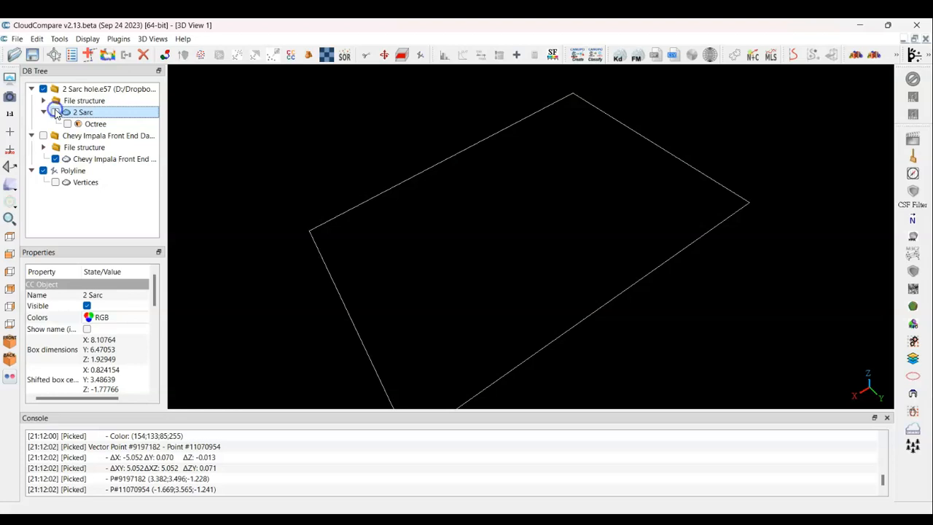
click(56, 112)
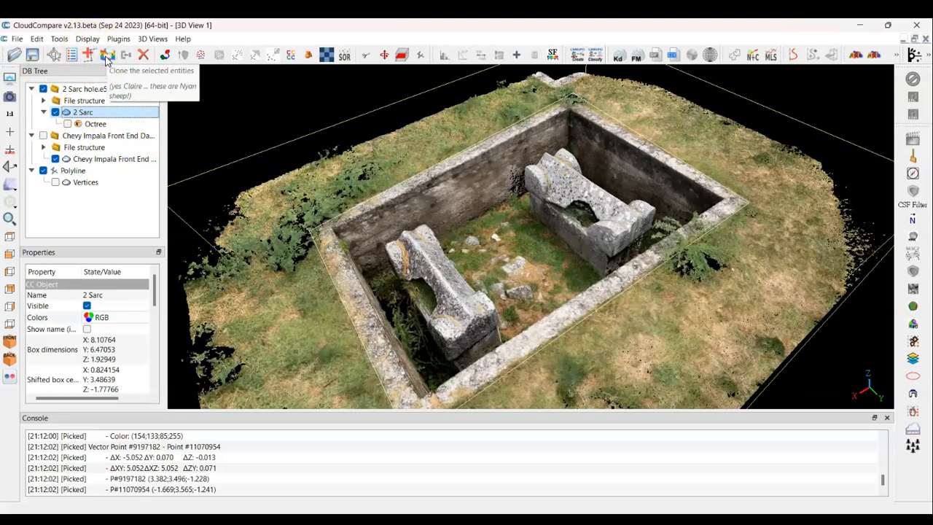
click(85, 115)
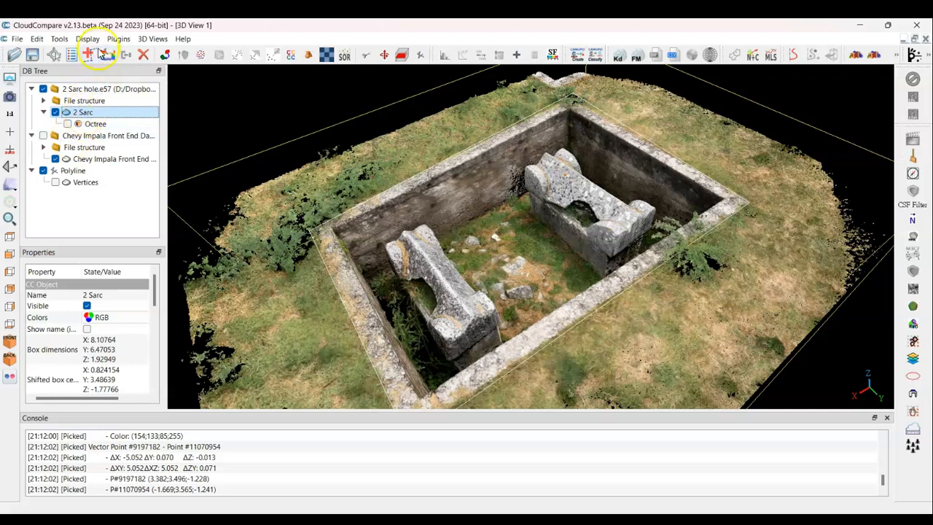
Select the Chevy Impala and 2 Sarc clouds together, and reselect the Chevy Impala cloud alone.
click(83, 160)
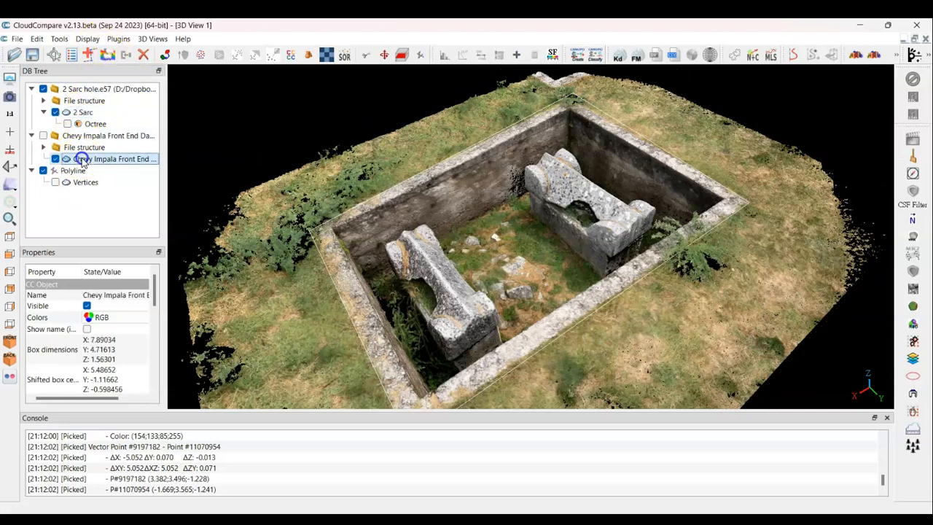
ctrl+click(91, 113)
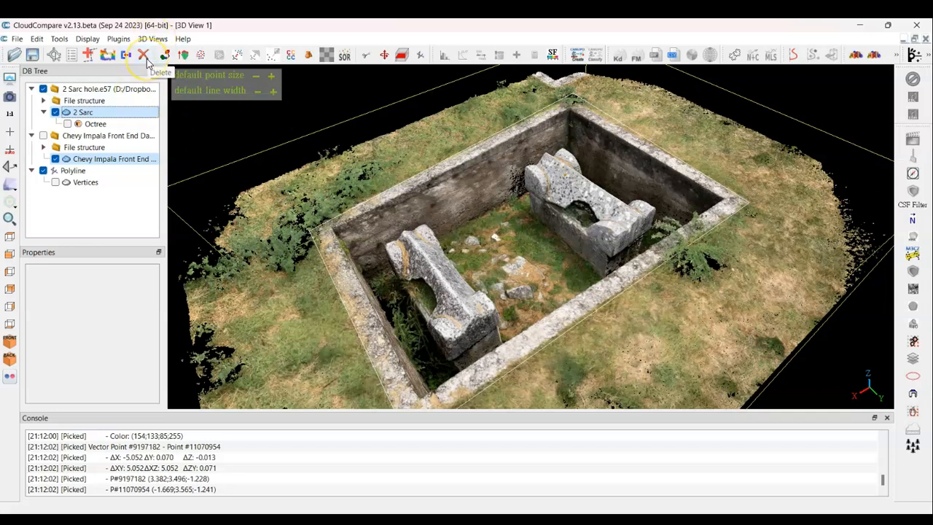
click(117, 202)
click(116, 159)
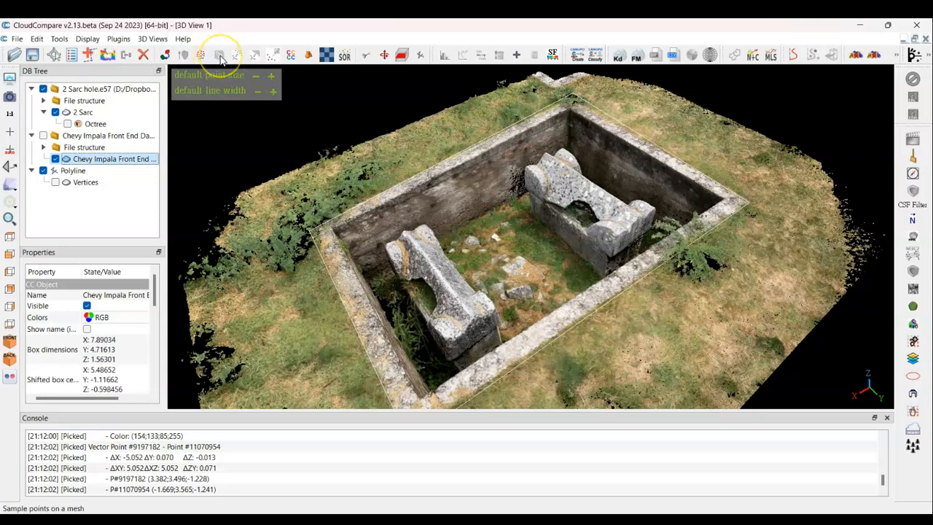
key(ctrl)
key(ctrl)
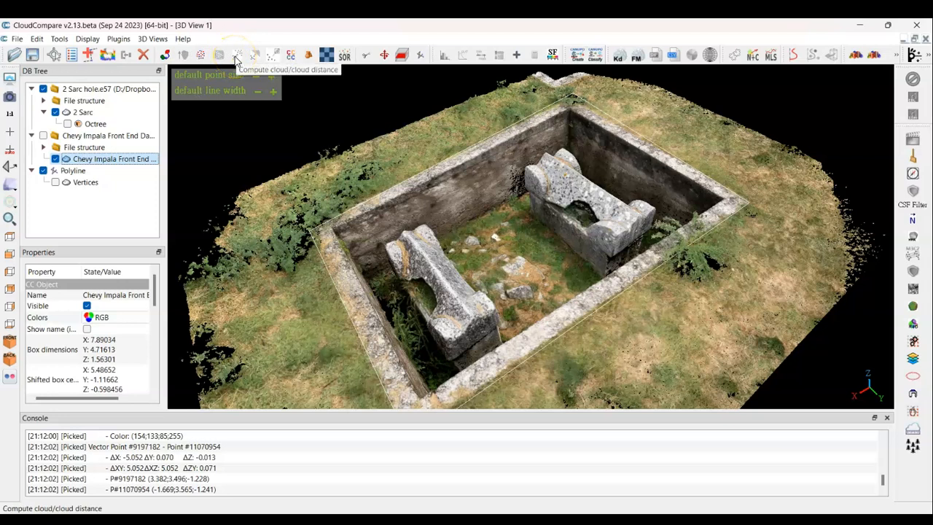
key(ctrl)
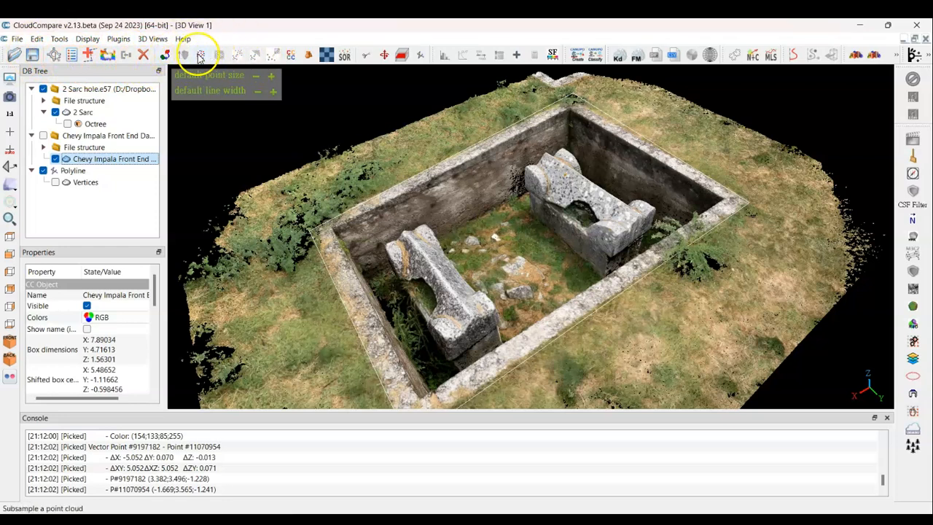
Review the box, sphere, cylinder and cone settings in the Primitive factory, and close it without creating anything.
click(308, 57)
click(368, 202)
click(408, 202)
click(456, 202)
click(505, 203)
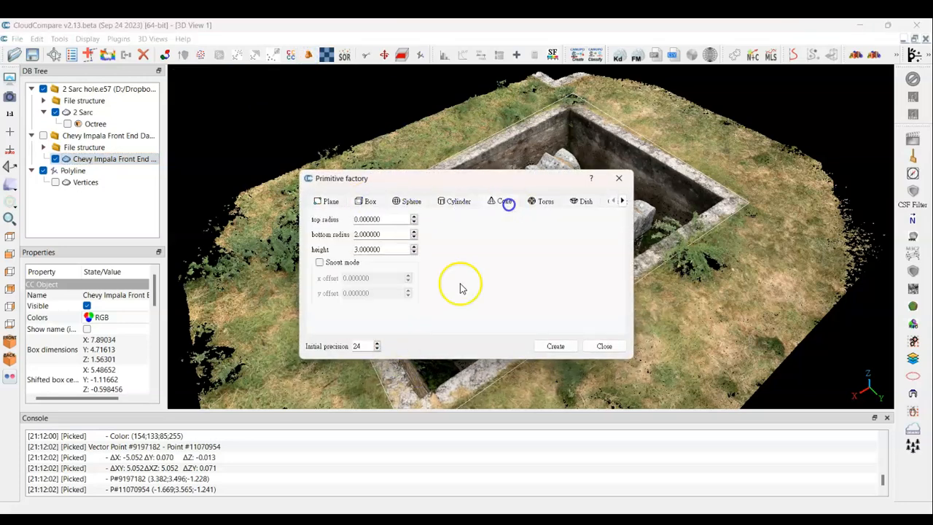
click(619, 178)
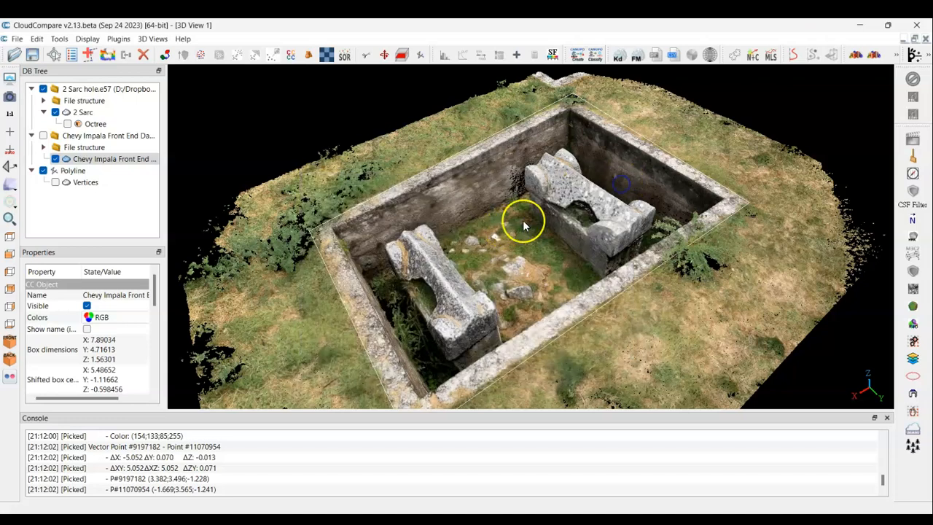
Open the Statistical Outlier Removal settings for the Chevy Impala cloud, and cancel without filtering.
click(346, 56)
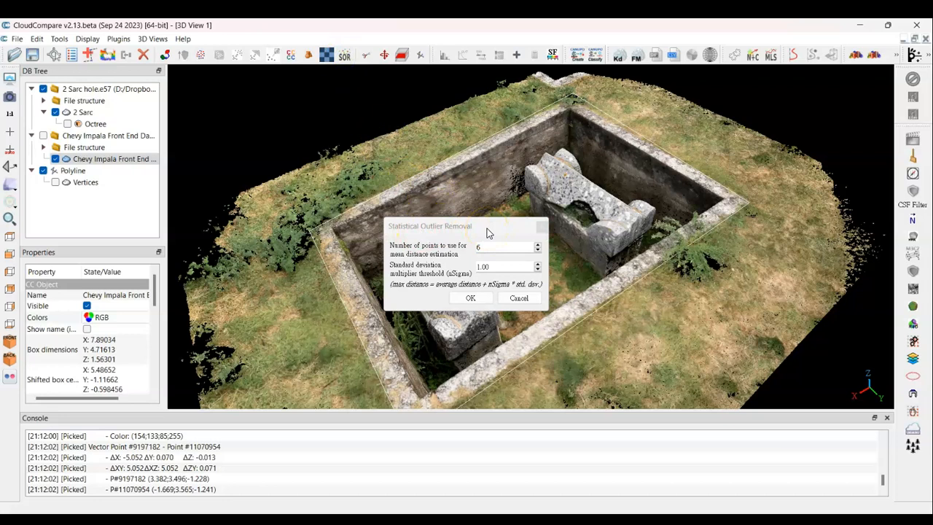
click(519, 297)
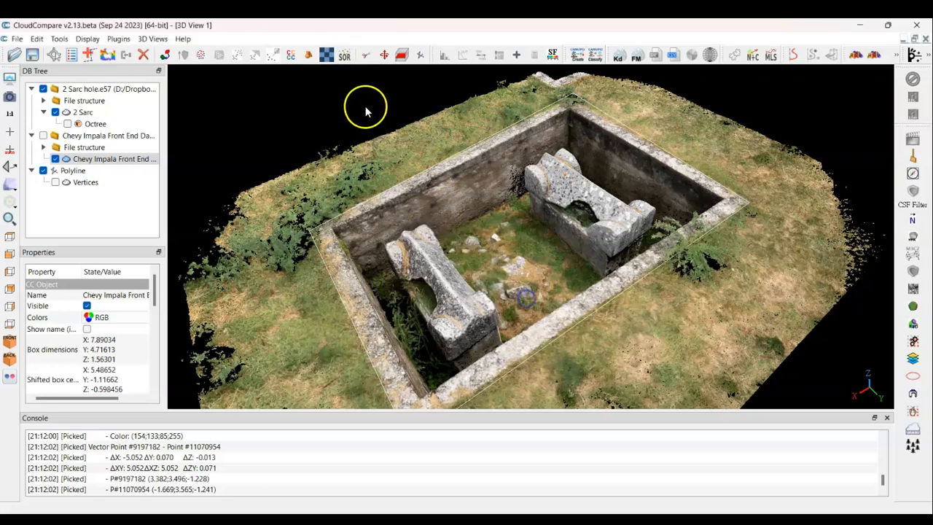
click(385, 58)
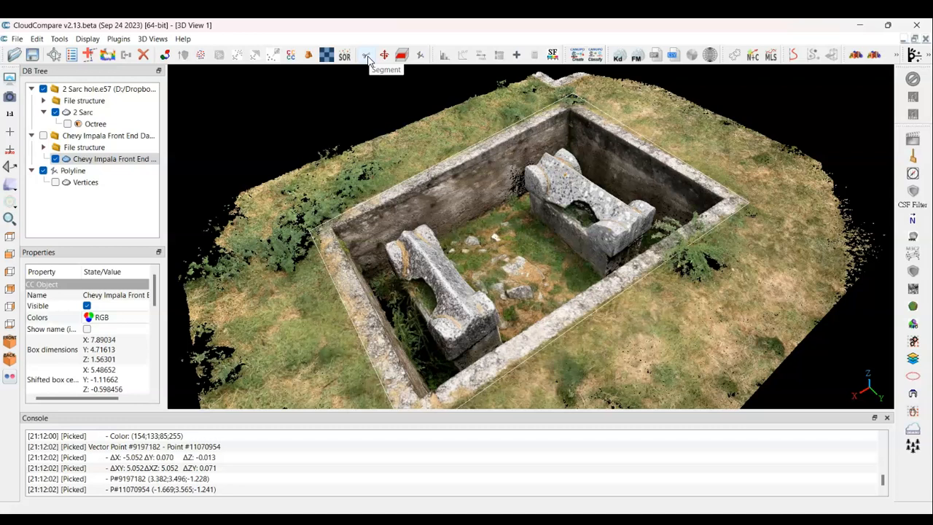
click(368, 58)
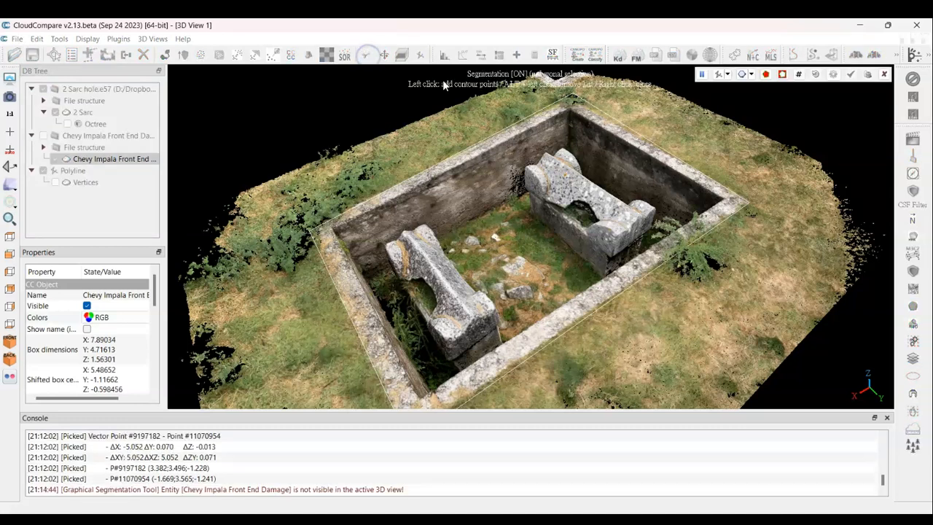
click(743, 74)
click(854, 185)
click(797, 244)
click(771, 318)
click(824, 355)
click(867, 344)
click(884, 227)
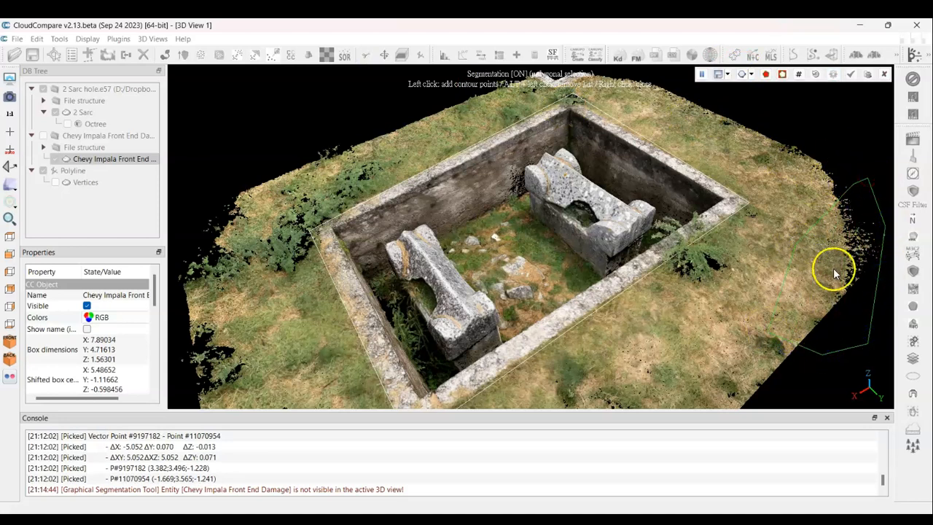
click(782, 74)
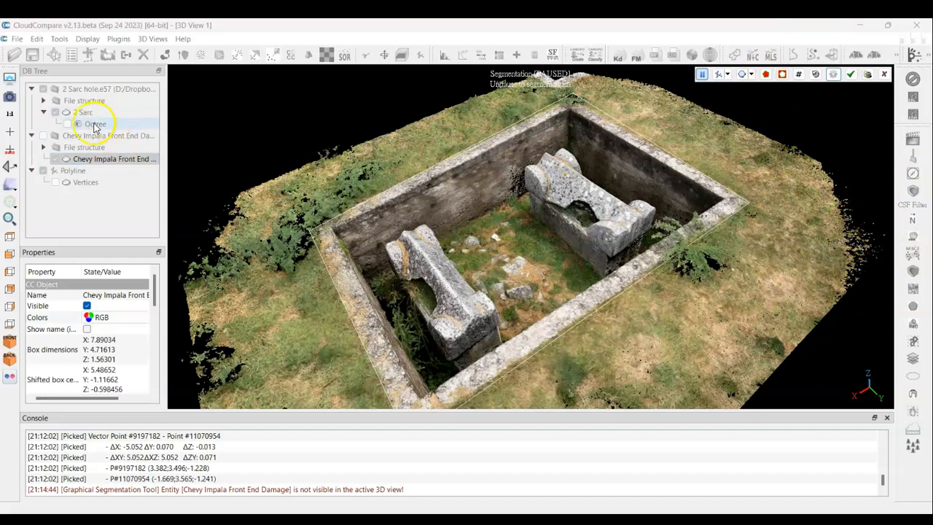
click(884, 76)
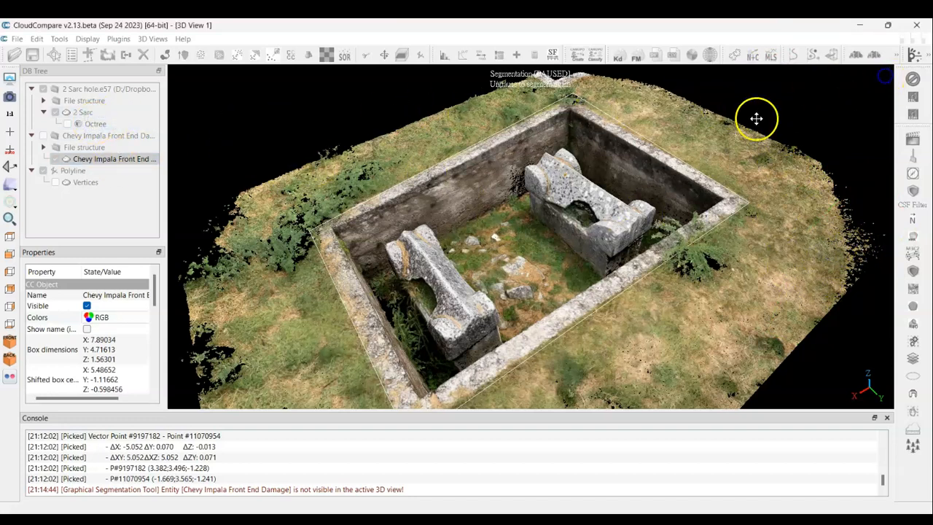
Cut the ragged outer edge of the grass off the 2 Sarc cloud with a polygon segmentation, and leave the tool without applying the cut.
click(82, 113)
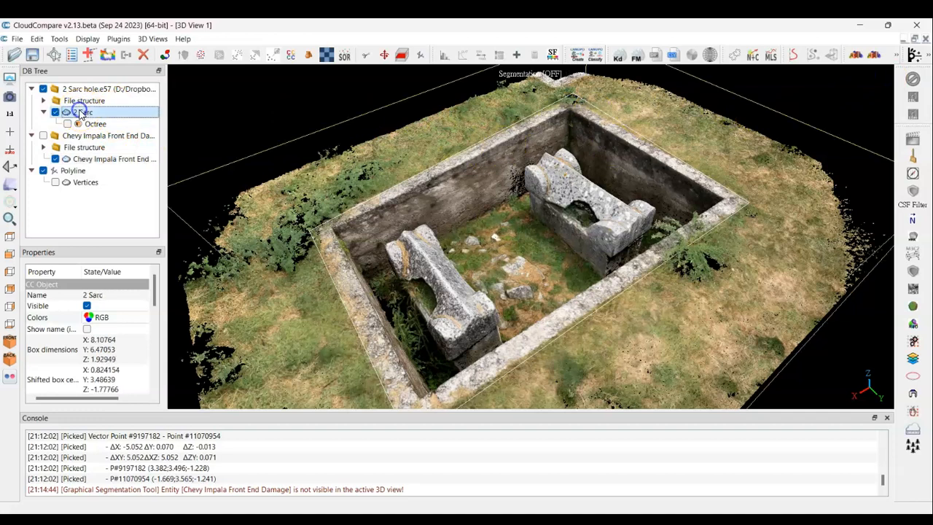
click(364, 54)
click(832, 145)
click(771, 250)
click(826, 331)
click(855, 318)
click(880, 259)
click(871, 134)
right_click(871, 134)
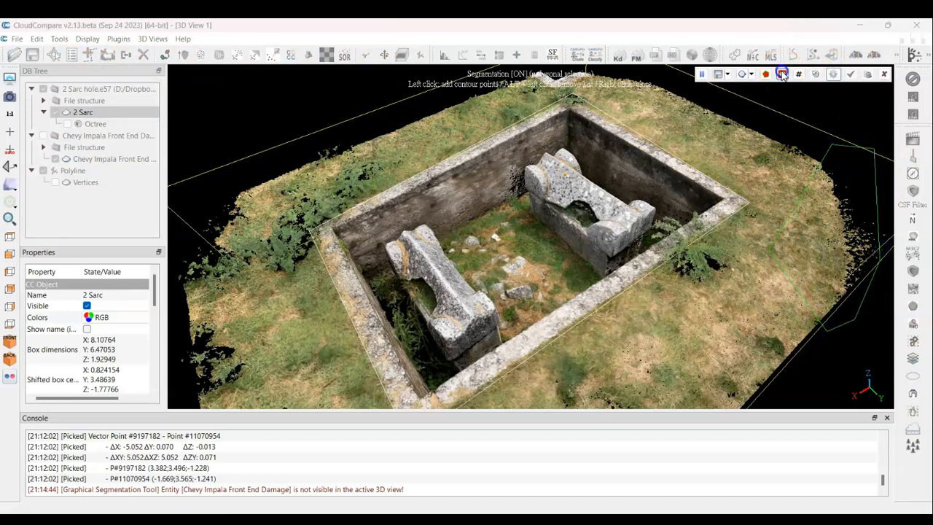
click(852, 74)
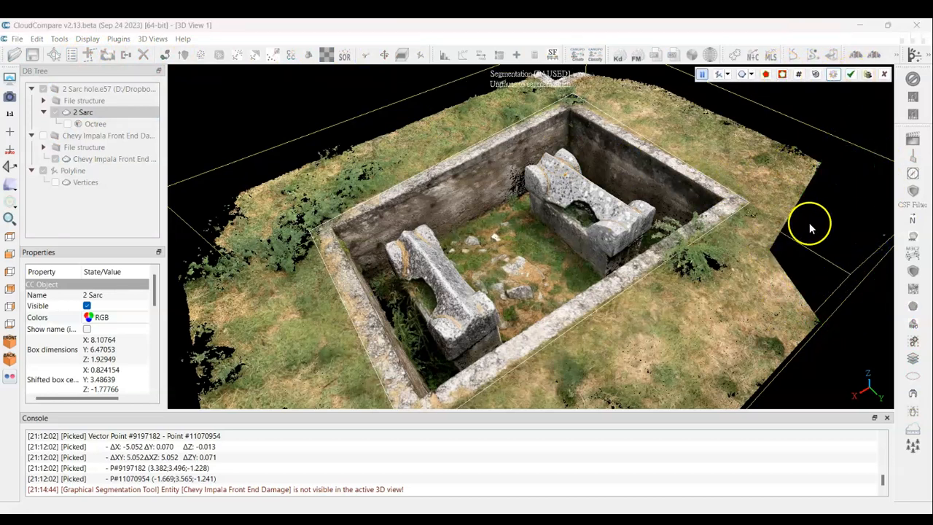
click(885, 75)
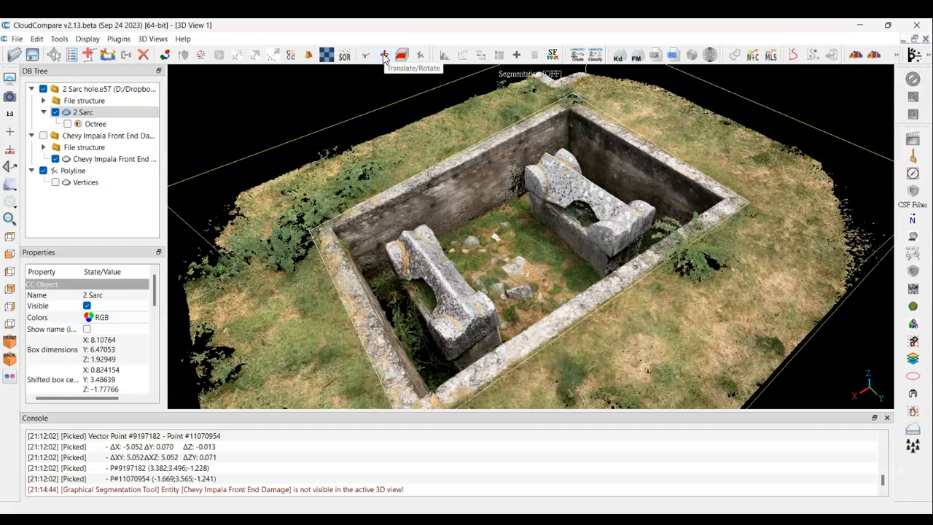
View the whole 2 Sarc cloud from above and check its Colors property.
scroll(469, 202, down, 5)
drag(666, 250, 617, 233)
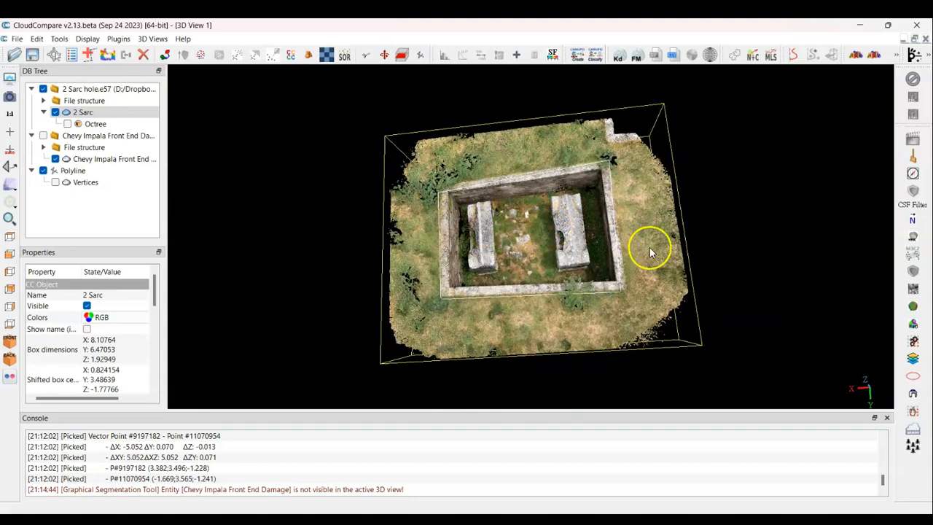
drag(607, 208, 527, 183)
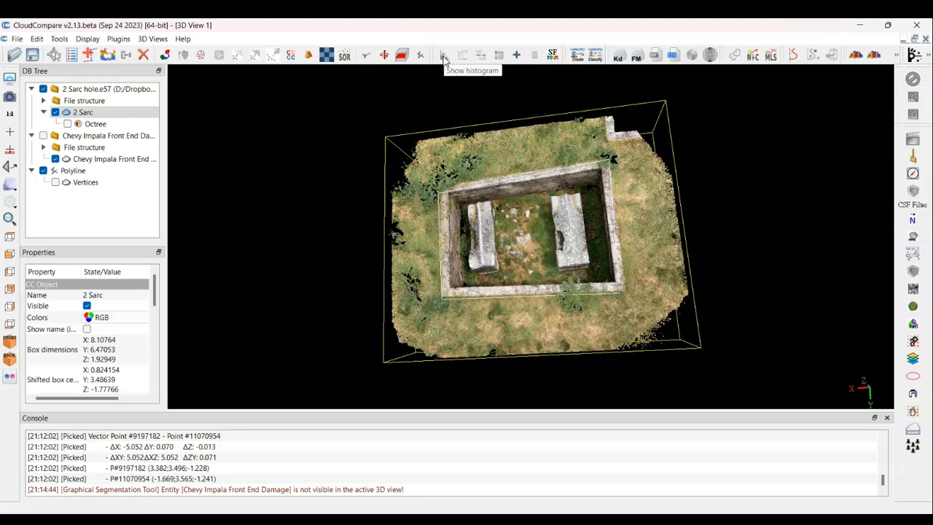
click(122, 317)
click(127, 317)
click(119, 318)
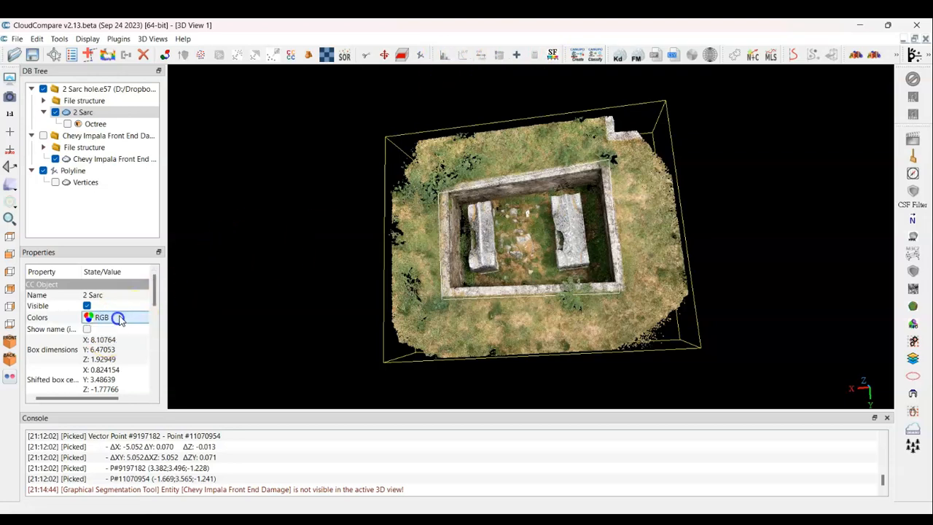
drag(509, 238, 495, 223)
drag(567, 231, 558, 191)
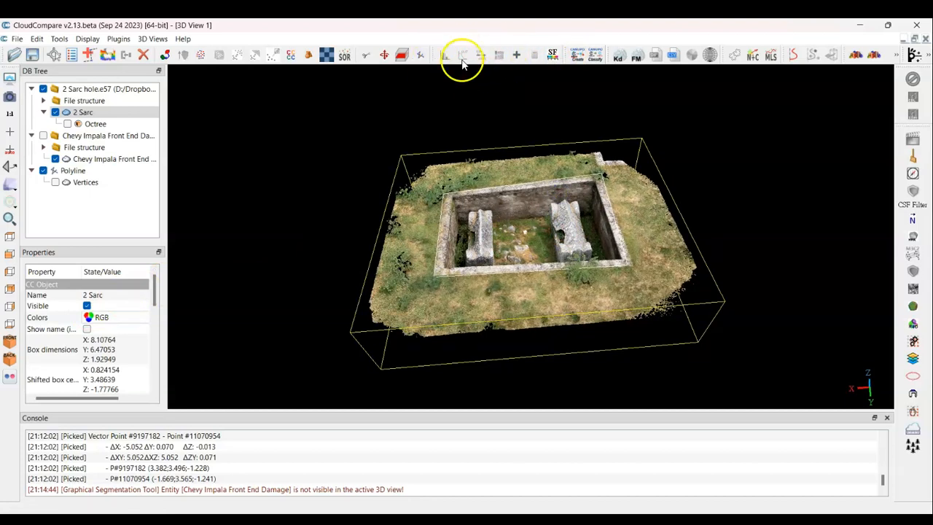
drag(557, 258, 563, 254)
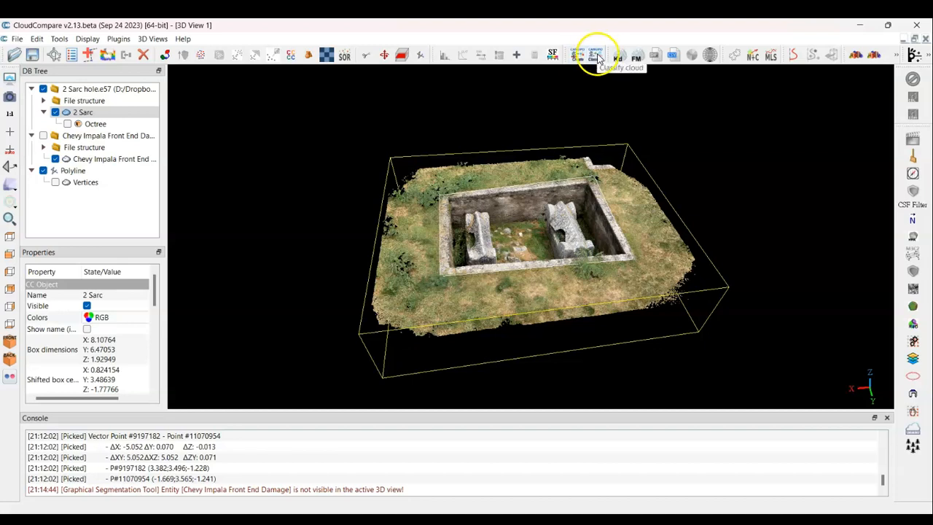
mouse_move(448, 274)
mouse_down()
mouse_move(532, 265)
mouse_move(469, 245)
mouse_move(454, 266)
mouse_up()
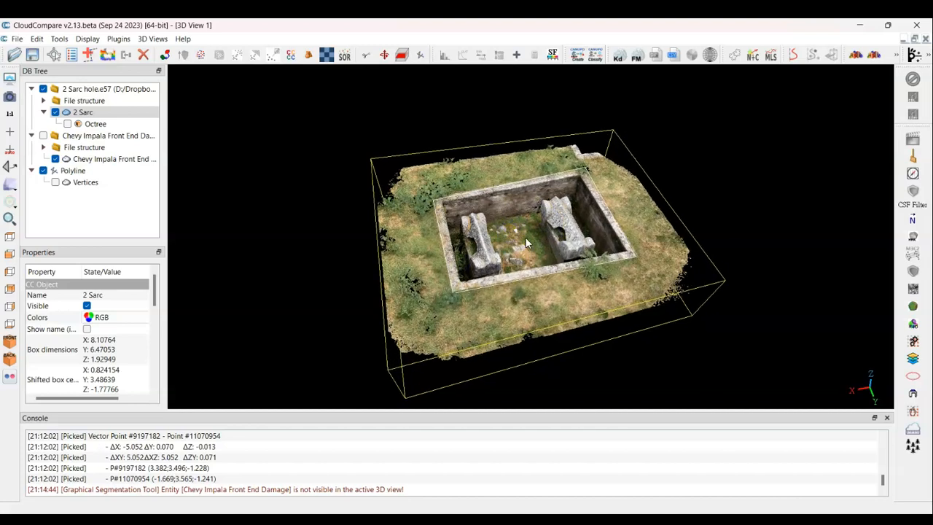
click(578, 253)
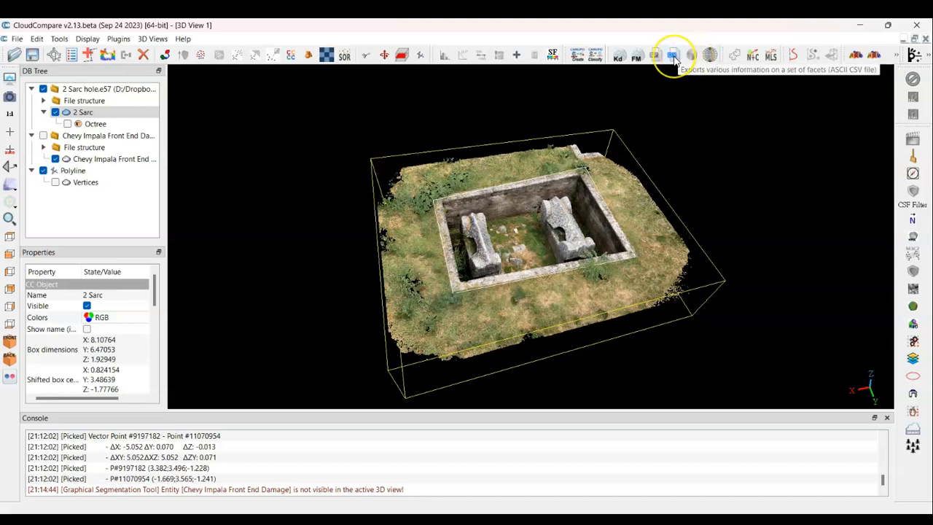
click(638, 58)
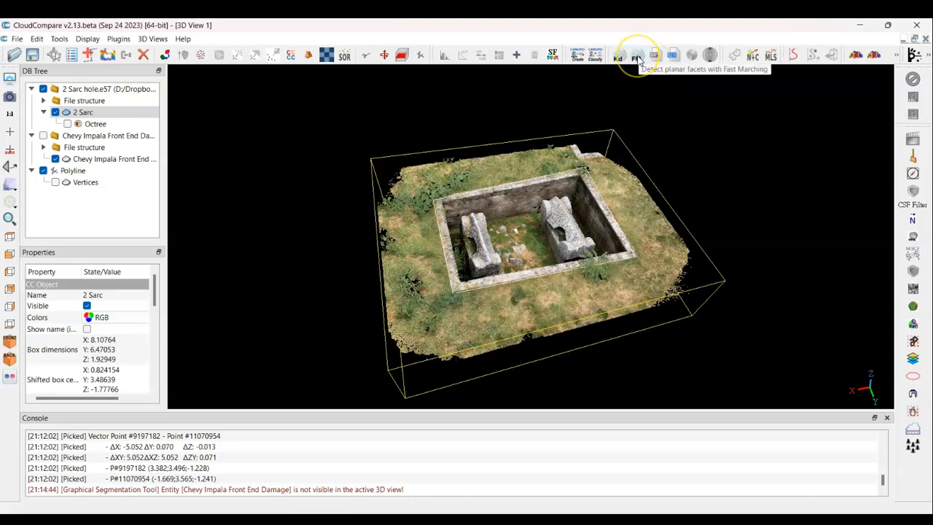
click(618, 57)
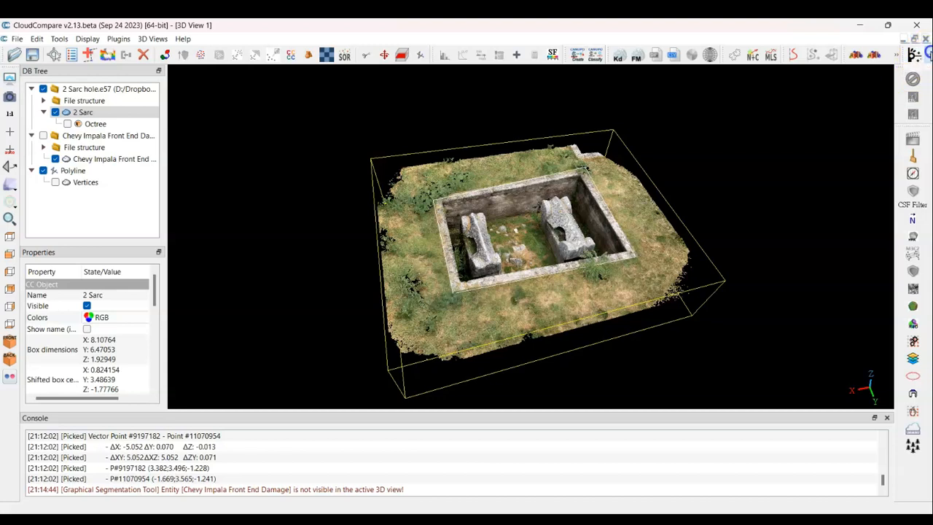
Open the 3DMASC cloud classification dialog, and cancel it without classifying.
click(911, 65)
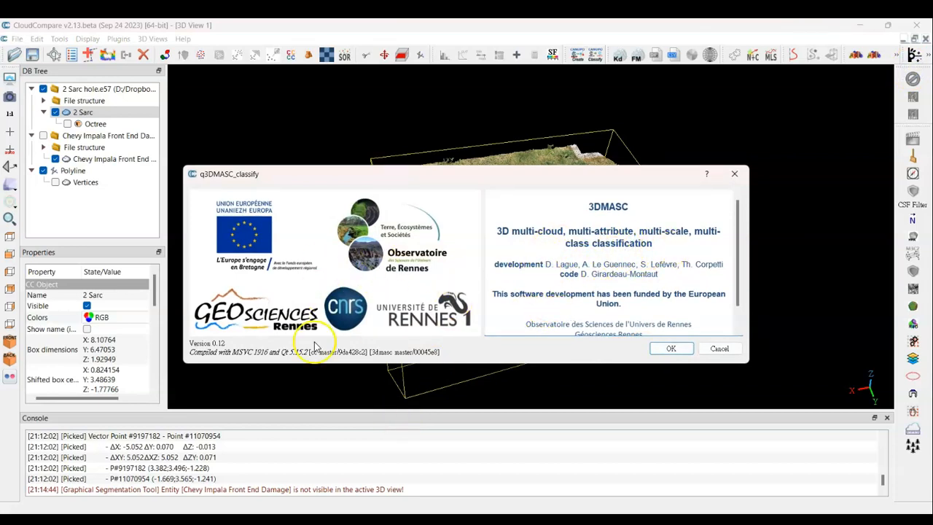
click(721, 350)
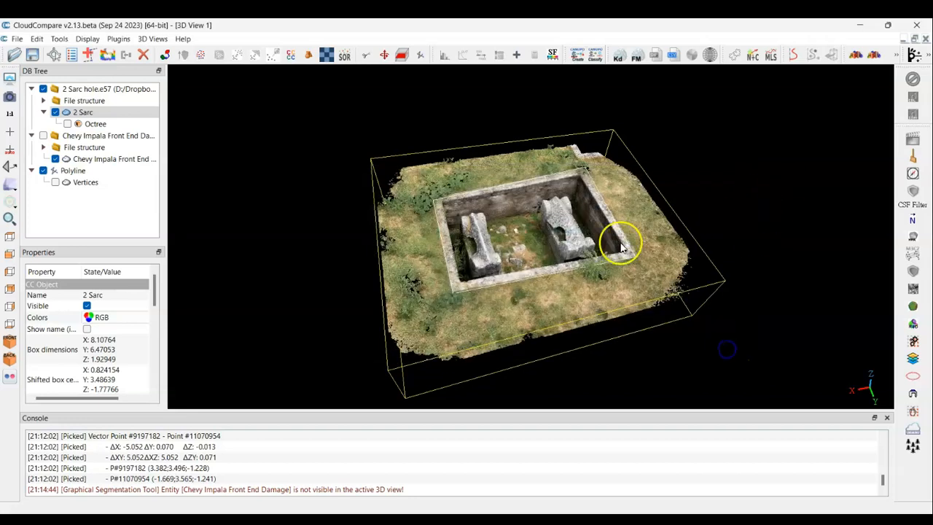
Apply the EyeDome Lighting filter to the 3D view, examine the pit up close, and turn the filter off.
mouse_move(558, 255)
mouse_down()
mouse_move(543, 257)
mouse_move(551, 254)
mouse_up()
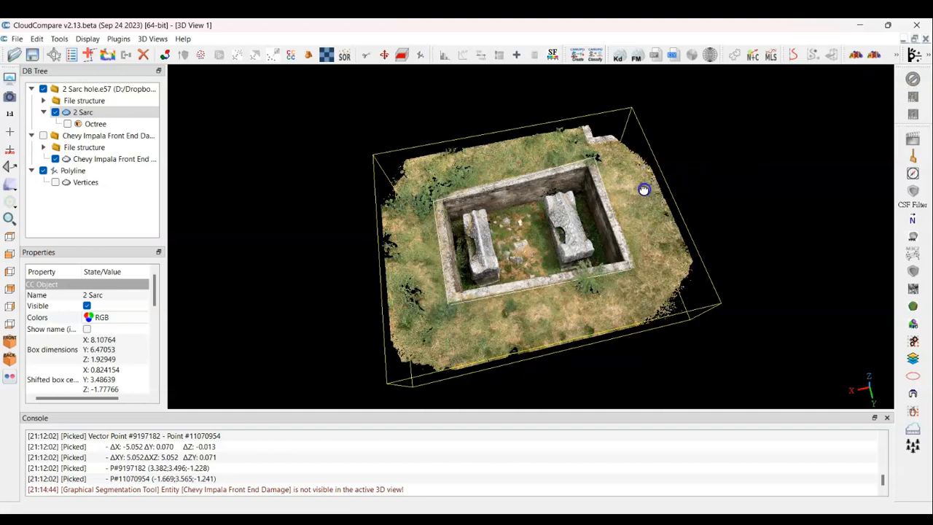
drag(644, 192, 744, 141)
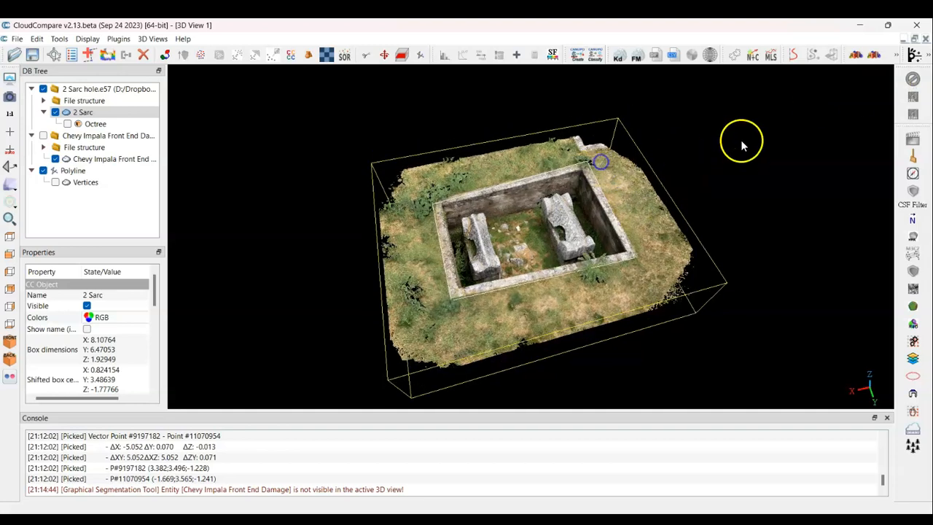
click(915, 98)
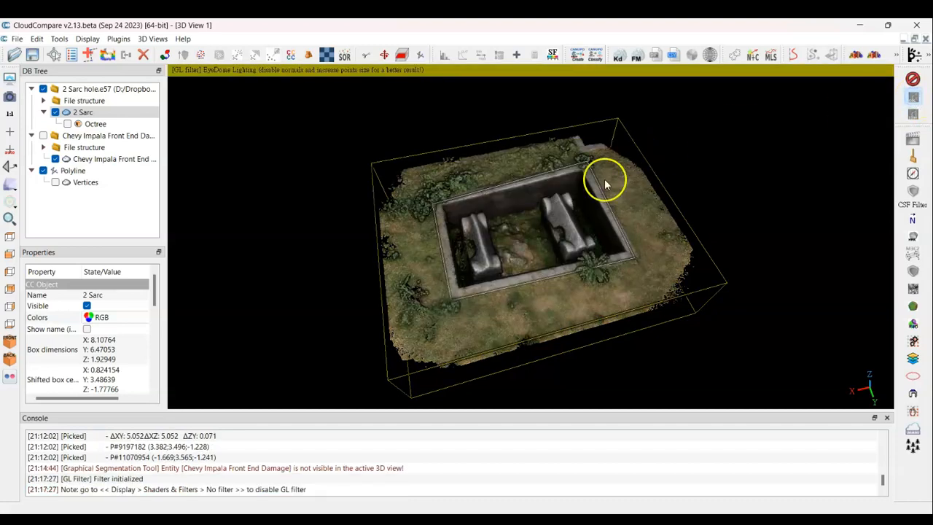
scroll(537, 254, up, 5)
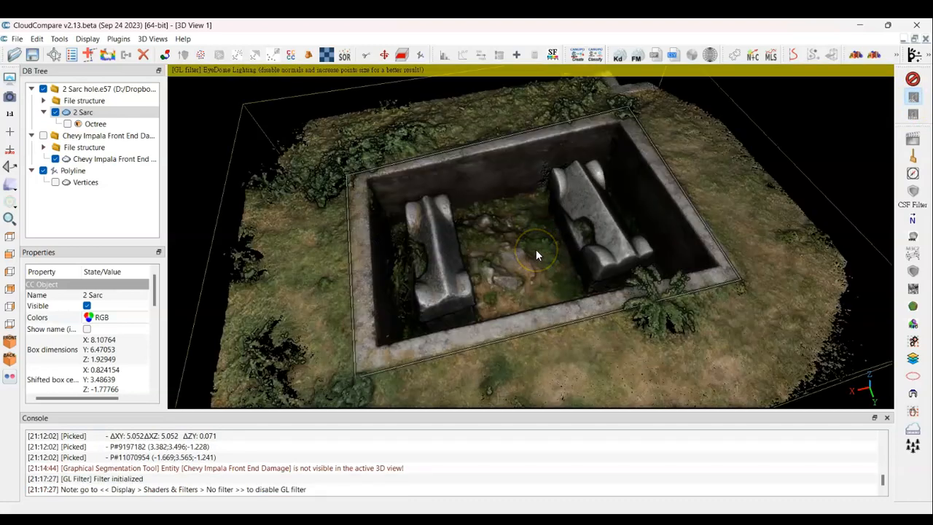
click(913, 79)
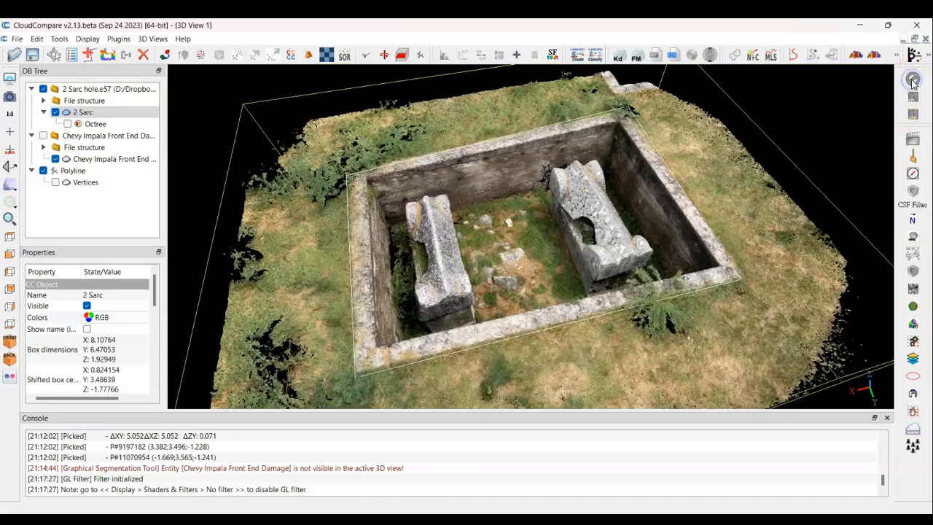
scroll(846, 187, down, 3)
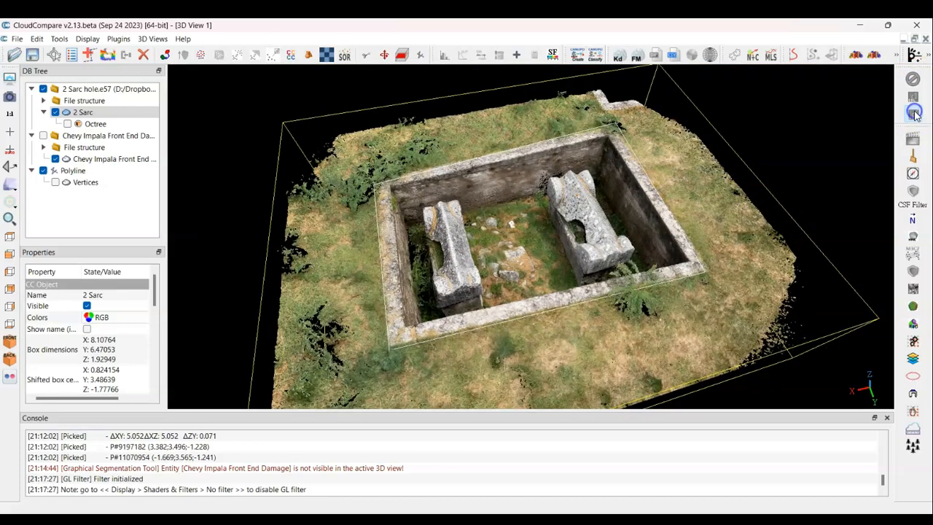
Apply the Screen Space Ambient Occlusion filter to the 3D view of the 2 Sarc cloud, and turn the filter off.
click(915, 115)
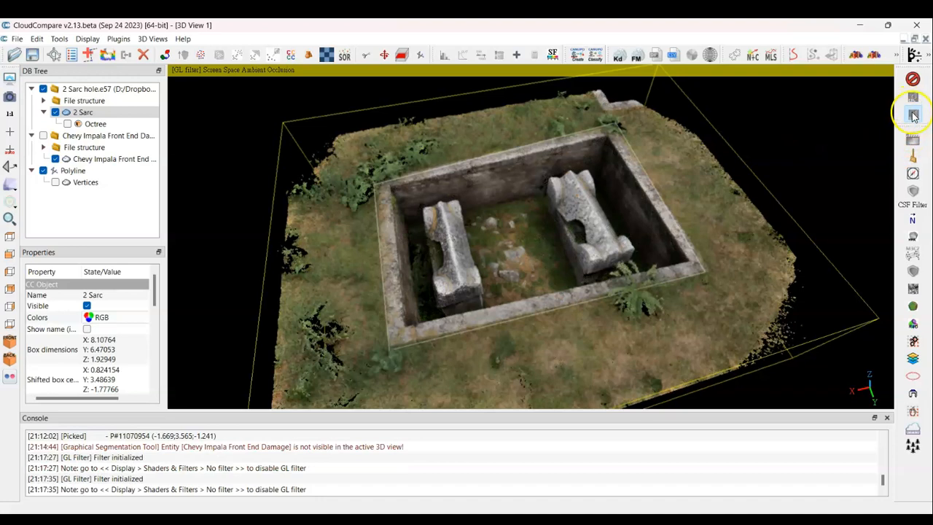
click(912, 79)
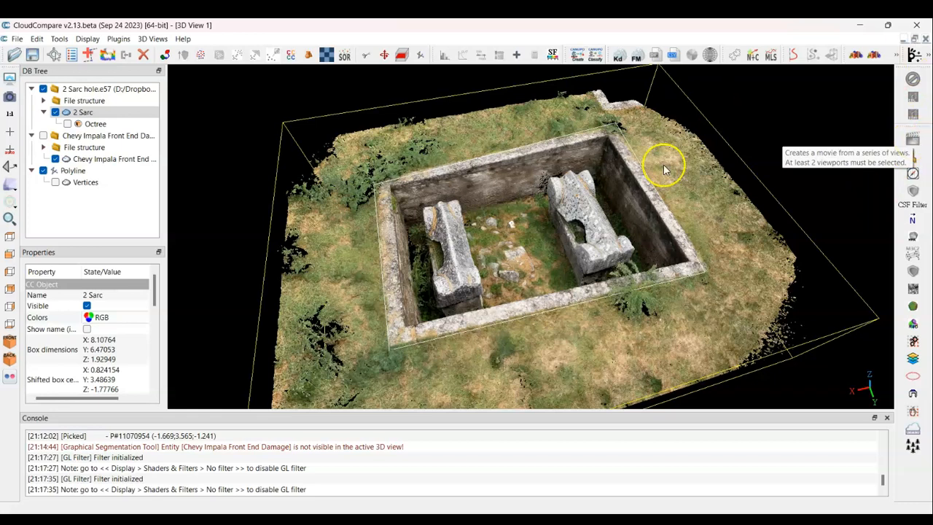
drag(734, 258, 666, 264)
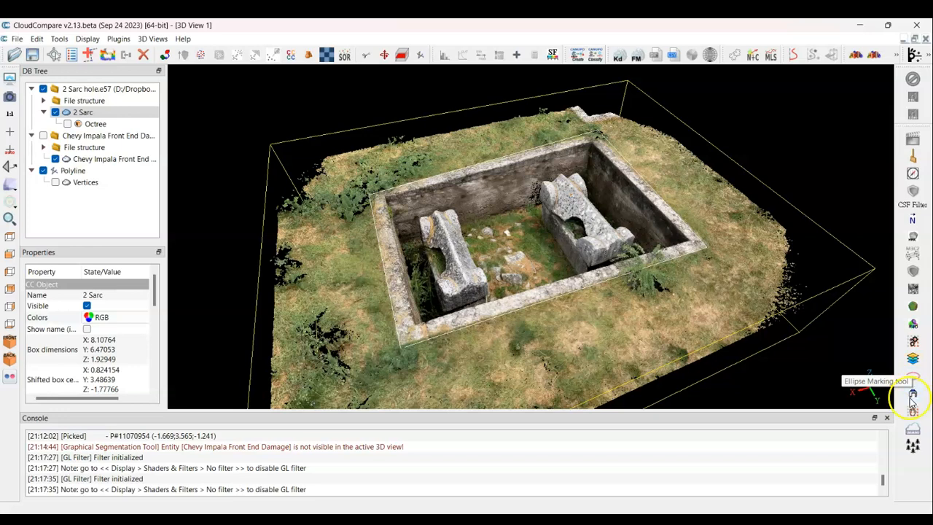
click(912, 446)
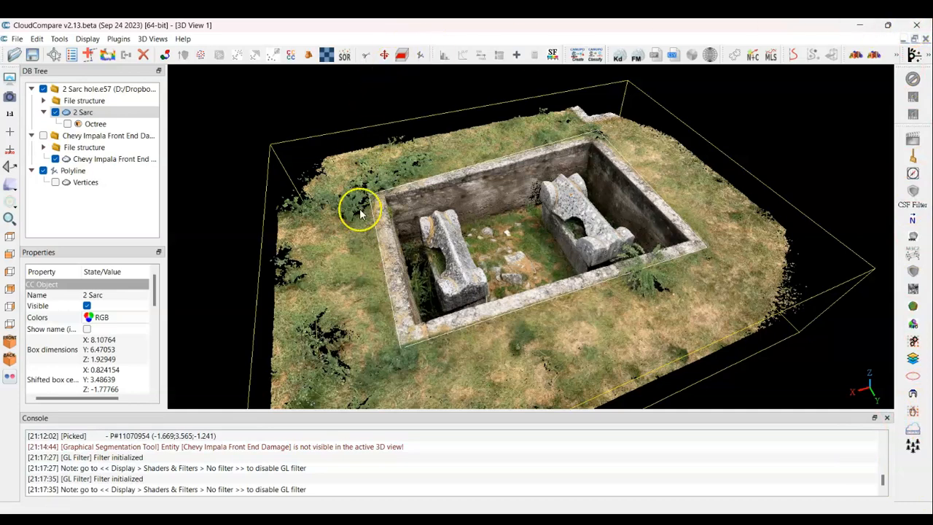
scroll(537, 302, down, 3)
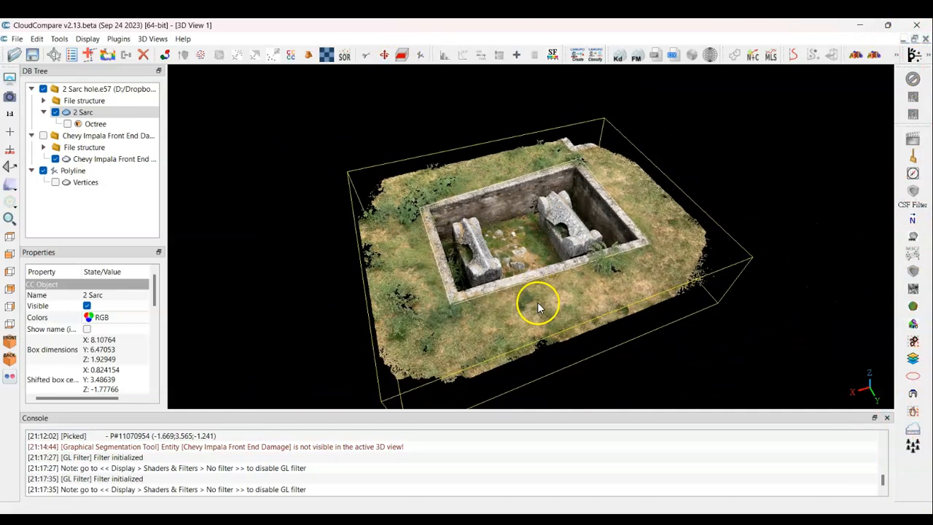
drag(594, 318, 530, 307)
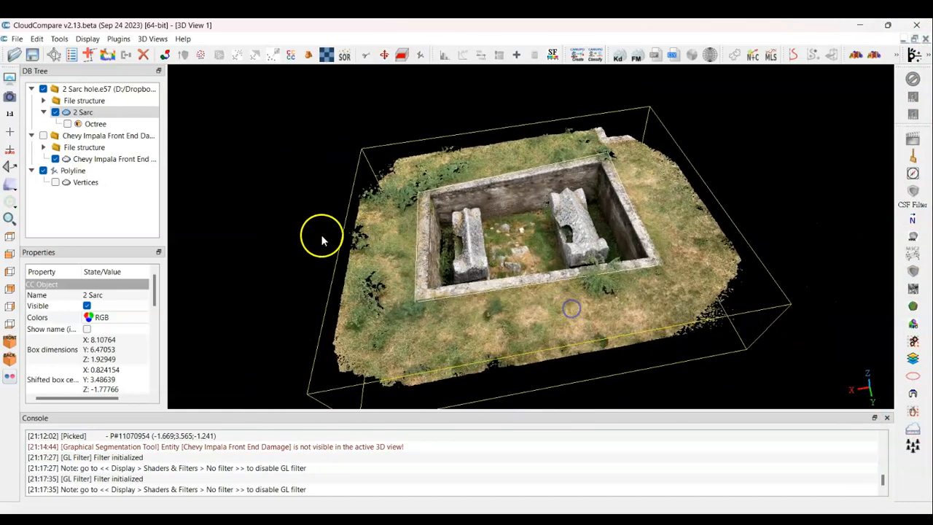
drag(550, 204, 587, 243)
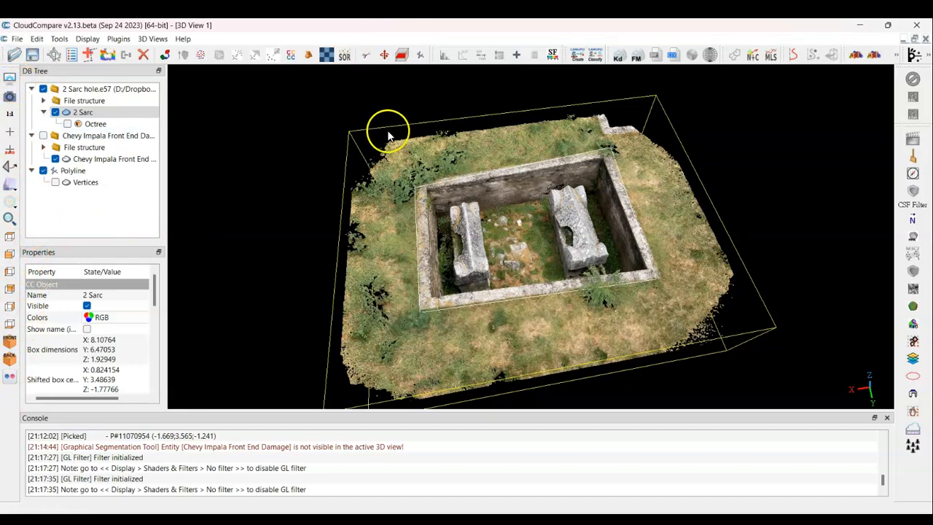
drag(467, 167, 695, 154)
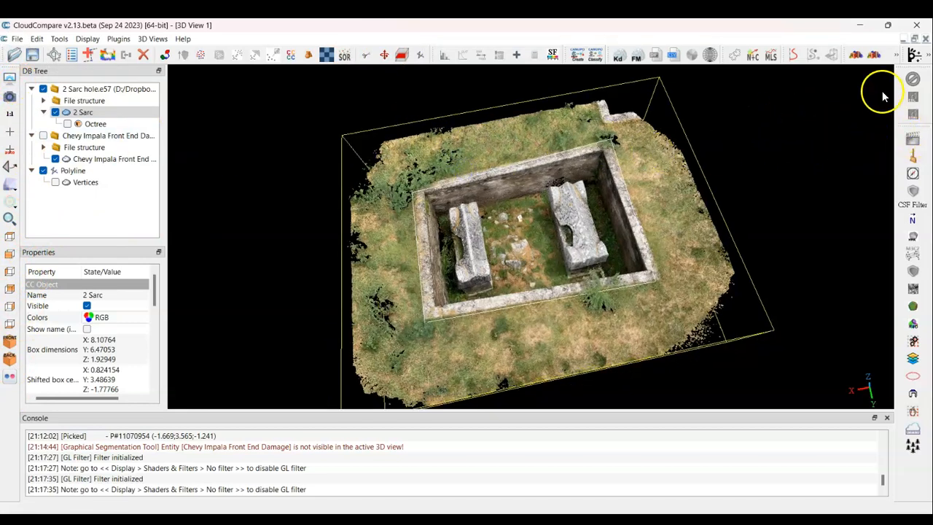
scroll(561, 210, down, 1)
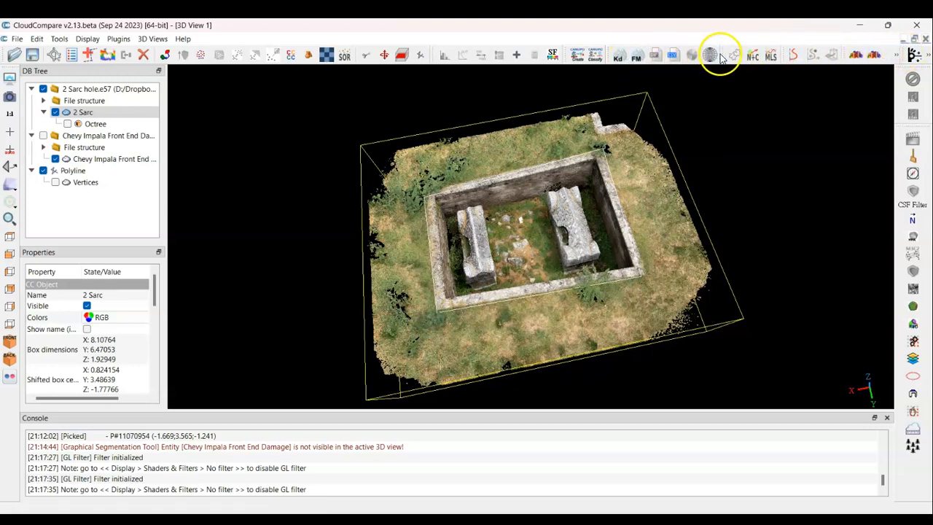
click(853, 56)
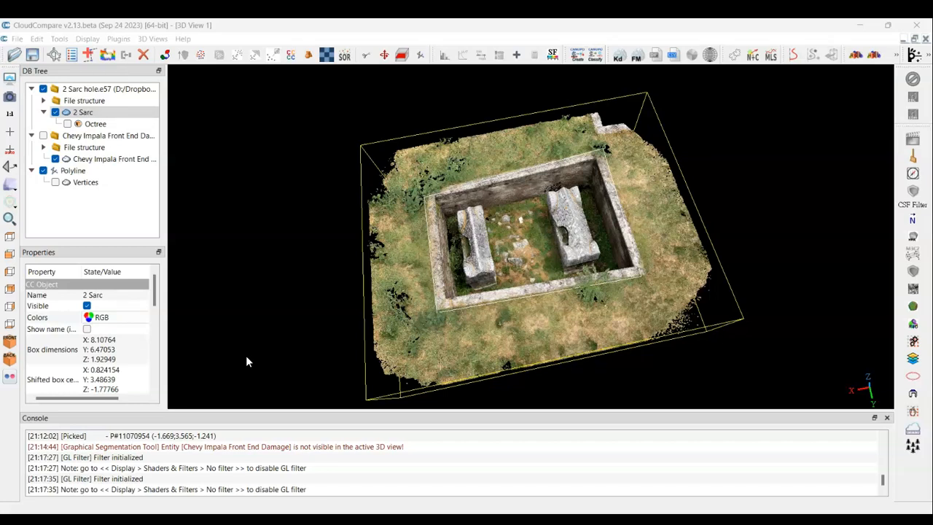
click(55, 158)
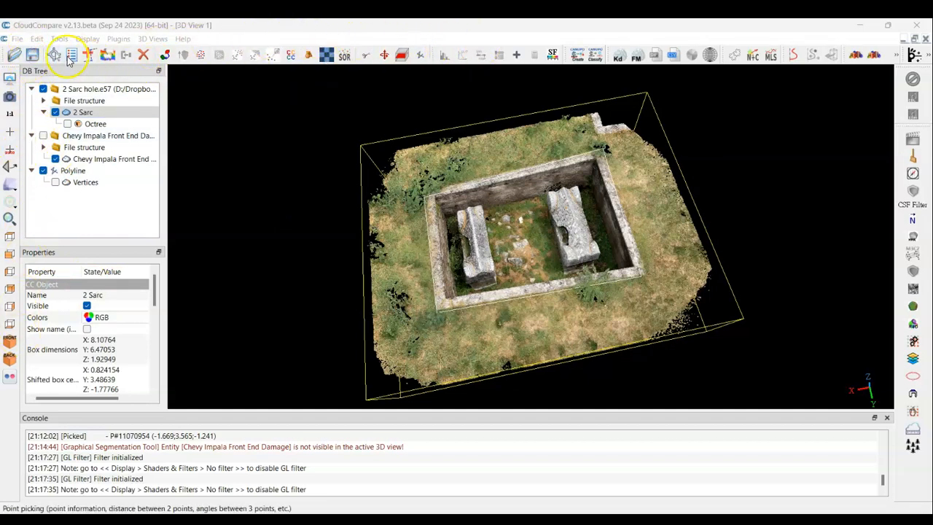
mouse_move(238, 67)
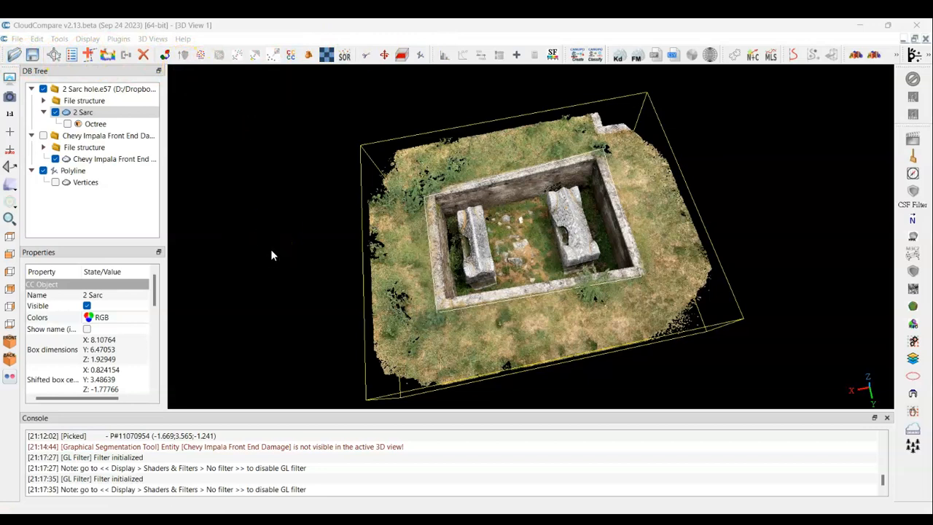
click(247, 270)
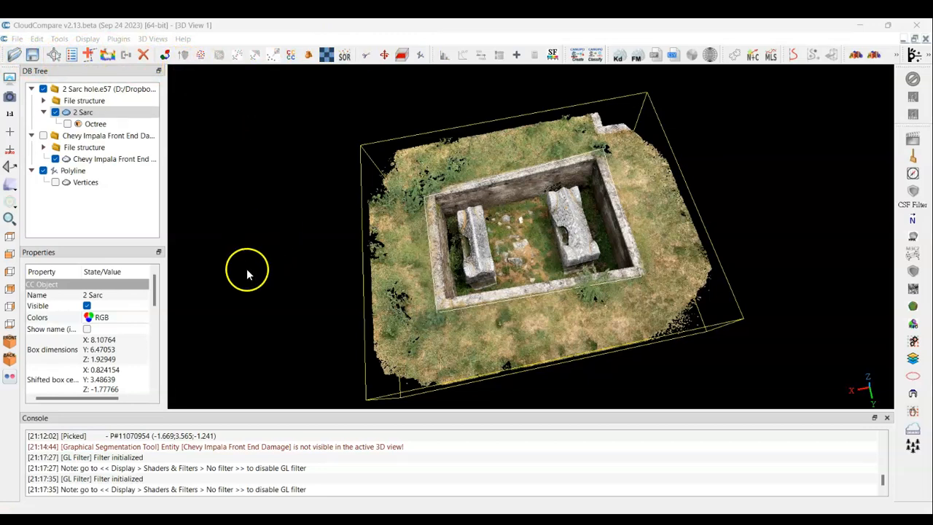